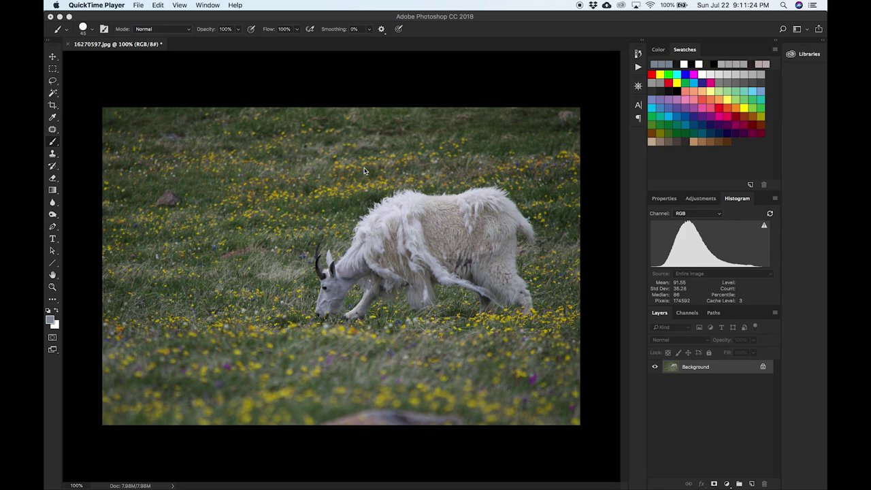
{"action": "left_click", "coordinate": [421, 40]}
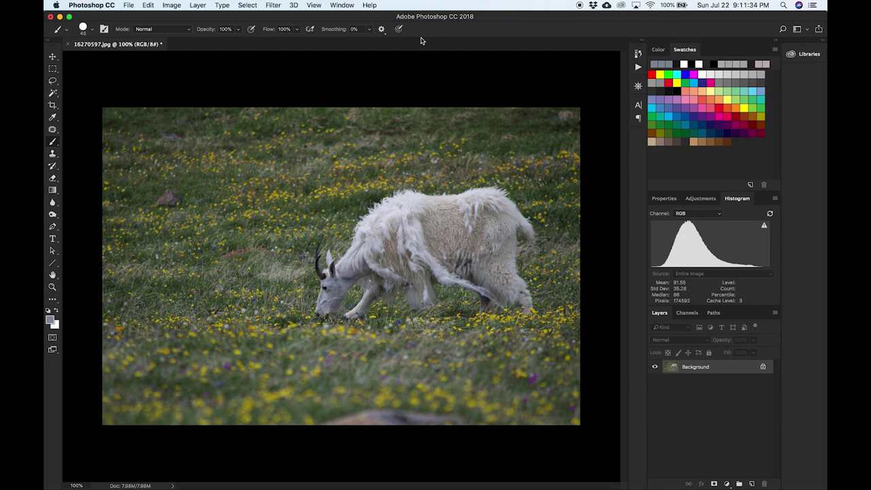
{"action": "left_click", "coordinate": [128, 7]}
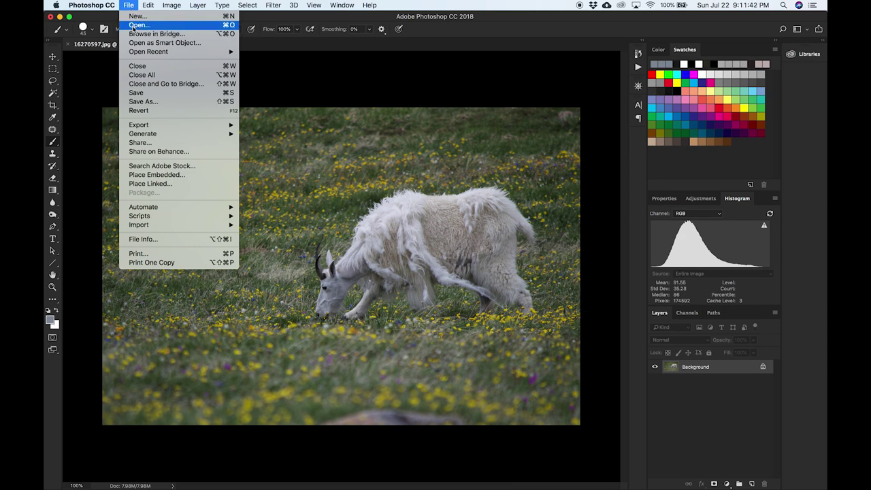
{"action": "left_click", "coordinate": [440, 30]}
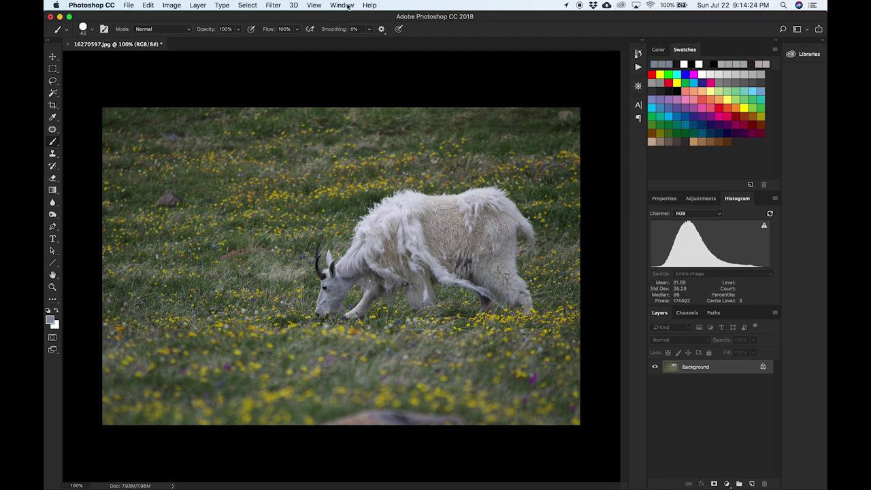
{"action": "left_click", "coordinate": [349, 7]}
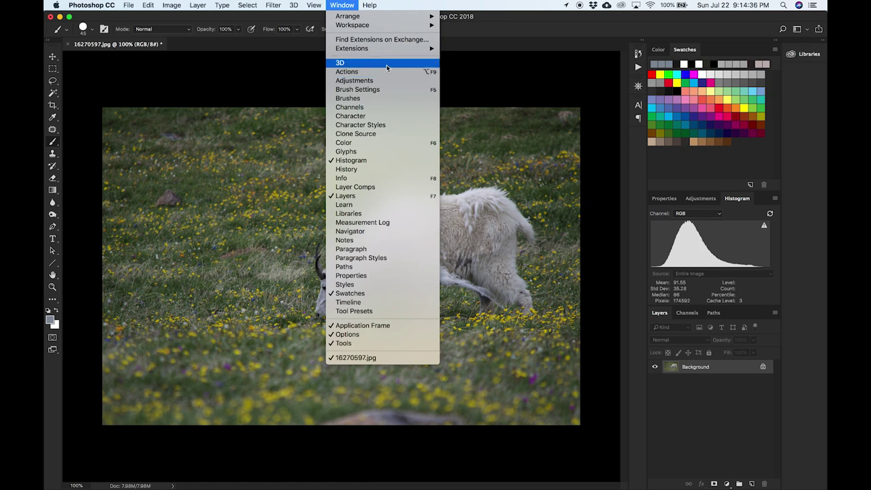
{"action": "mouse_move", "coordinate": [384, 26]}
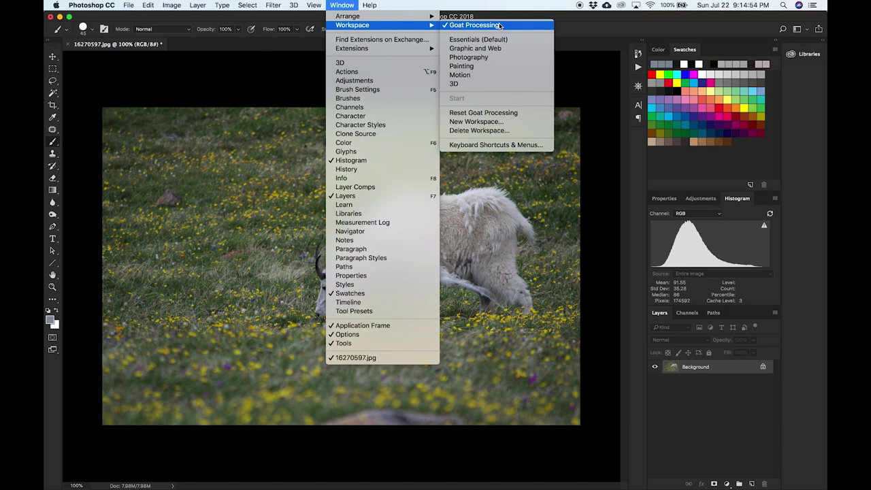
{"action": "left_click", "coordinate": [576, 24]}
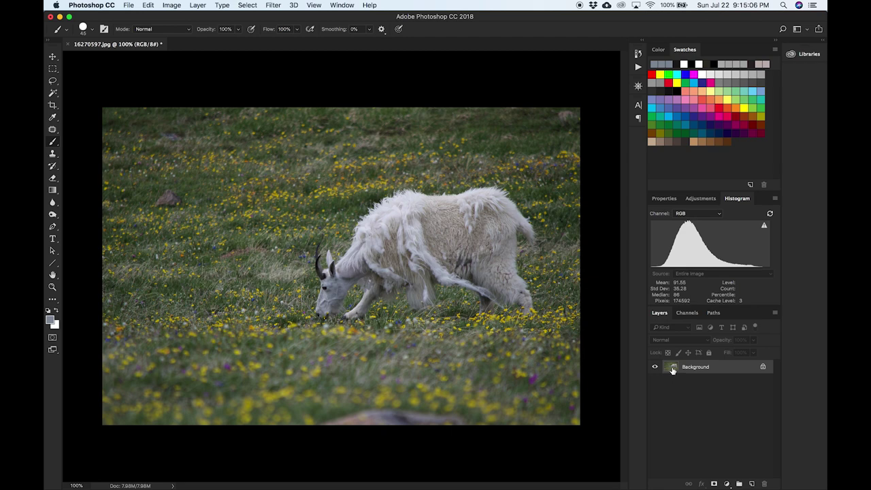
Step: Duplicate the Background layer and switch the copy into Quick Mask mode
{"action": "left_click_drag", "start_coordinate": [673, 369], "coordinate": [752, 485]}
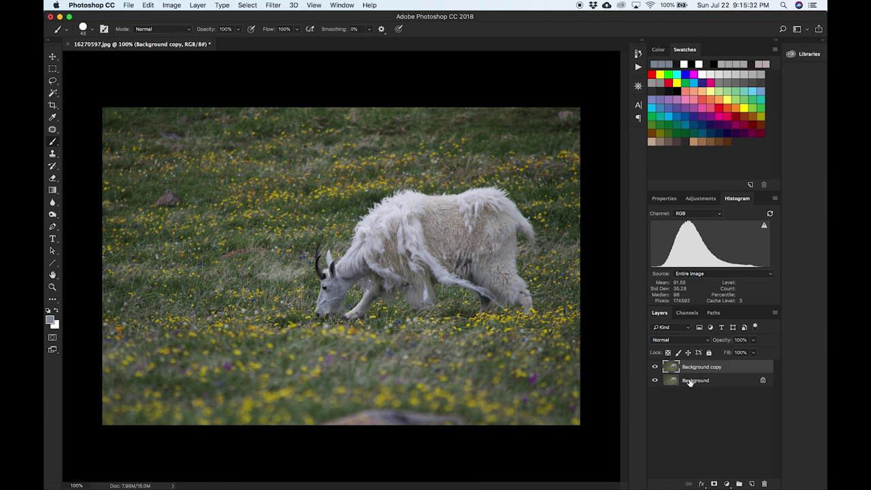
{"action": "key", "text": "q"}
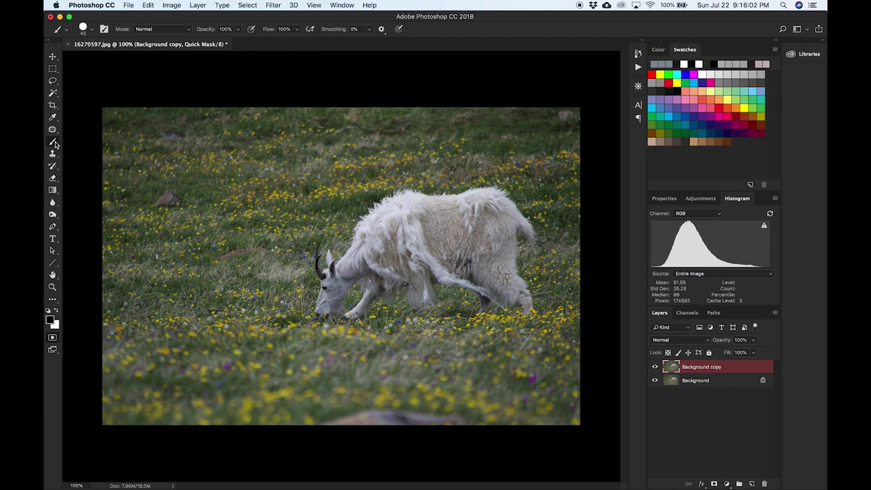
Step: Squash the round brush tip into a narrow upright ellipse
{"action": "left_click", "coordinate": [94, 31]}
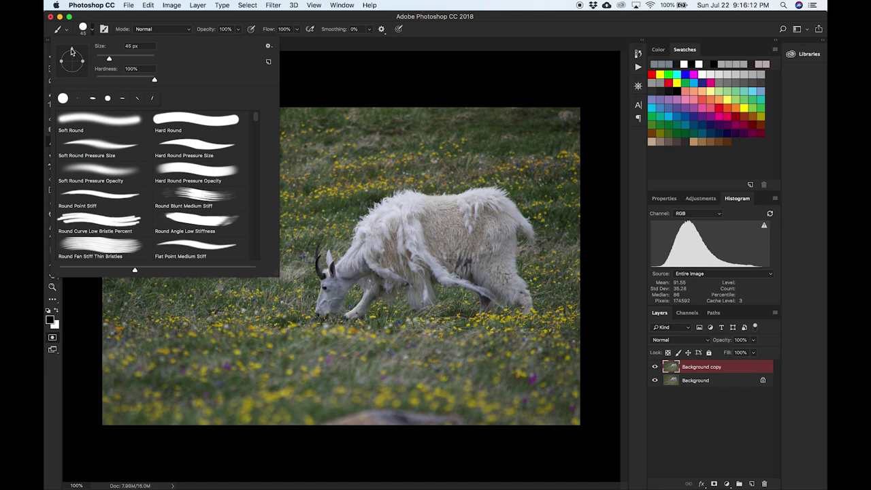
{"action": "mouse_move", "coordinate": [61, 62]}
{"action": "left_mouse_down"}
{"action": "mouse_move", "coordinate": [76, 51]}
{"action": "mouse_move", "coordinate": [86, 68]}
{"action": "mouse_move", "coordinate": [75, 52]}
{"action": "mouse_move", "coordinate": [66, 61]}
{"action": "mouse_move", "coordinate": [72, 45]}
{"action": "mouse_move", "coordinate": [86, 57]}
{"action": "mouse_move", "coordinate": [78, 69]}
{"action": "mouse_move", "coordinate": [71, 50]}
{"action": "mouse_move", "coordinate": [76, 71]}
{"action": "mouse_move", "coordinate": [84, 64]}
{"action": "mouse_move", "coordinate": [72, 65]}
{"action": "mouse_move", "coordinate": [74, 74]}
{"action": "left_mouse_up"}
{"action": "left_click", "coordinate": [155, 80]}
{"action": "left_click", "coordinate": [185, 16]}
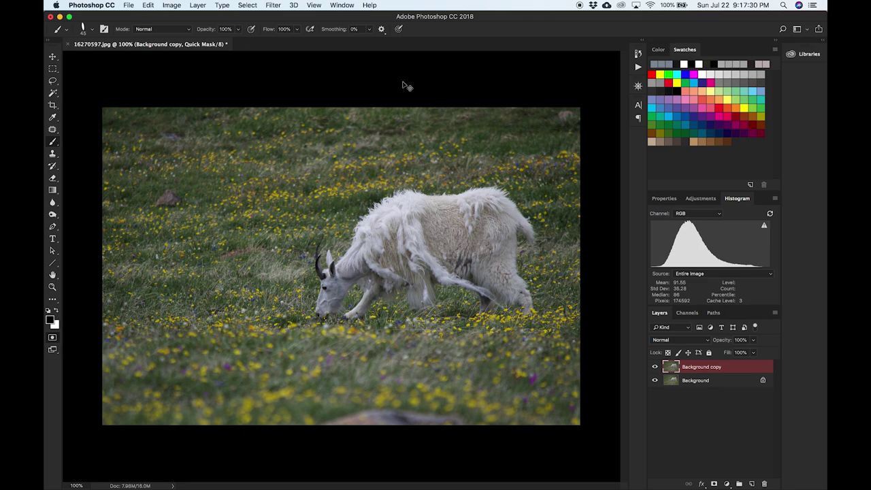
Step: Examine the goat's head, horns and shoulder fur at several magnifications up to 600%
{"action": "key", "text": "super+equal"}
{"action": "key", "text": "super+equal"}
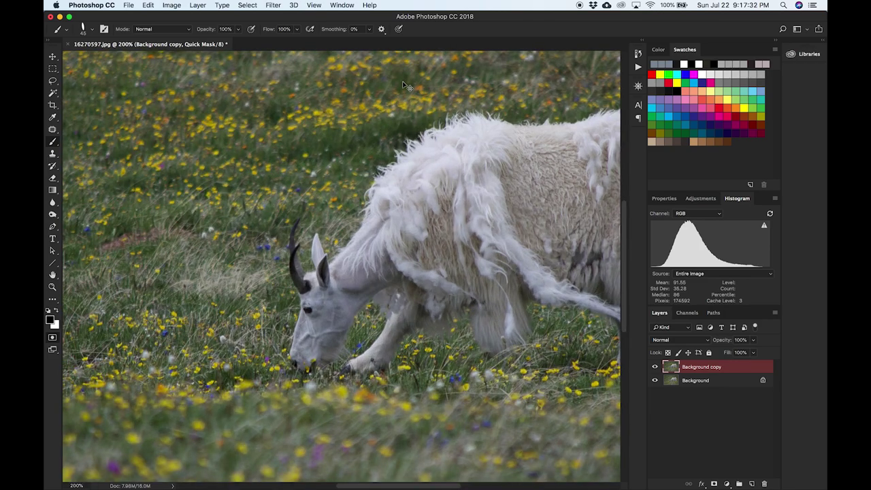
{"action": "key", "text": "super+equal"}
{"action": "key", "text": "super+equal"}
{"action": "key", "text": "super+equal"}
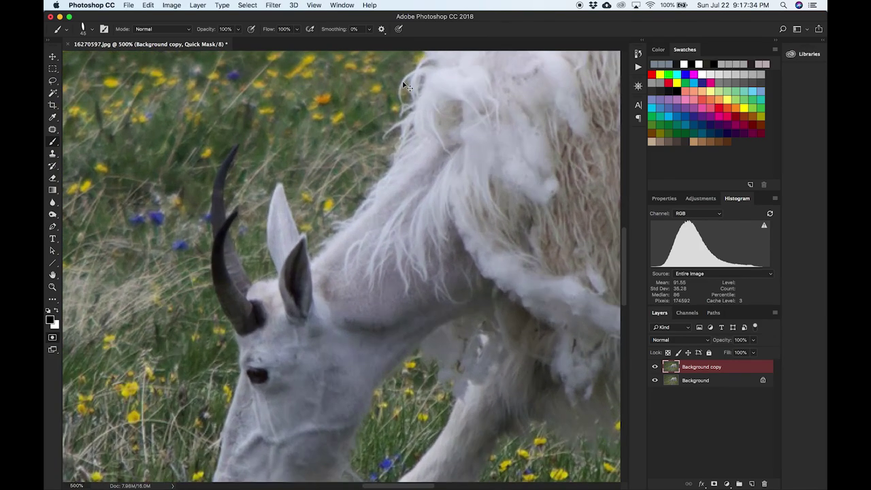
{"action": "key", "text": "super+minus"}
{"action": "key", "text": "super+minus"}
{"action": "key", "text": "super+minus"}
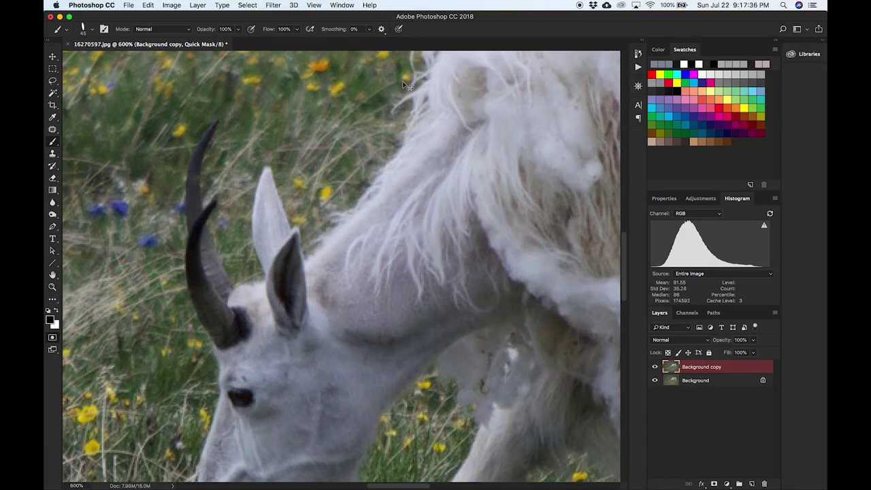
{"action": "key", "text": "super+minus"}
{"action": "key", "text": "super+minus"}
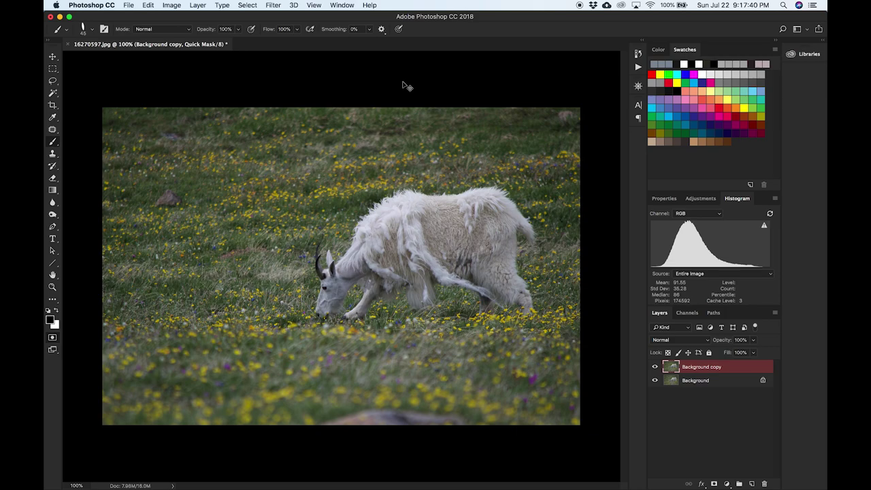
{"action": "key", "text": "super+plus"}
{"action": "key", "text": "super+plus"}
{"action": "key", "text": "super+plus"}
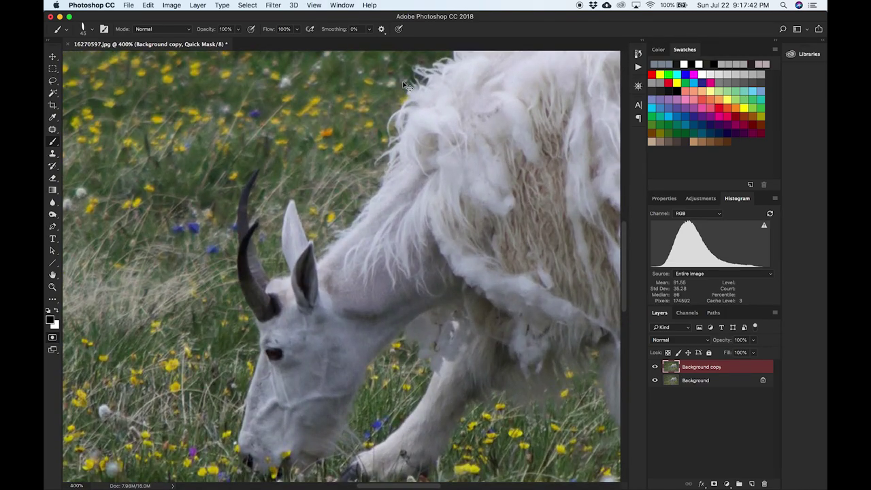
{"action": "key", "text": "super+plus"}
{"action": "key", "text": "super+minus"}
{"action": "key", "text": "super+minus"}
{"action": "key", "text": "super+minus"}
{"action": "key", "text": "super+minus"}
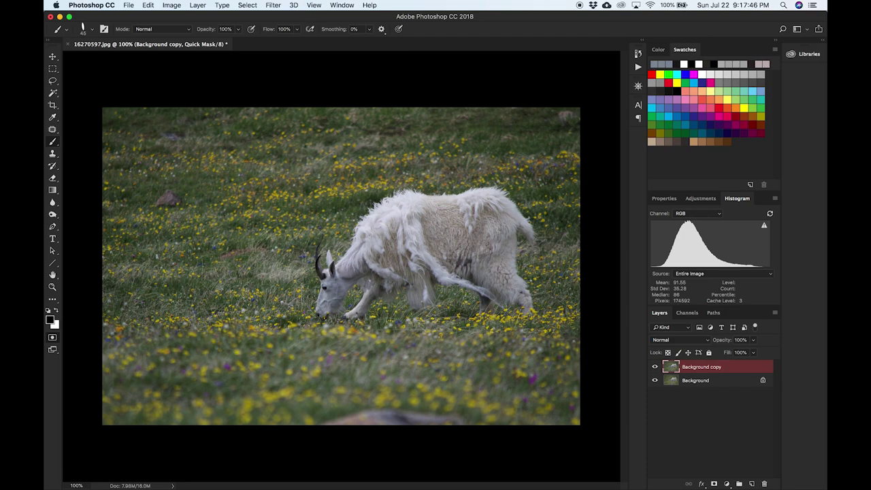
Step: Look over the whole goat and the surrounding meadow at 200% magnification
{"action": "key", "text": "super+plus"}
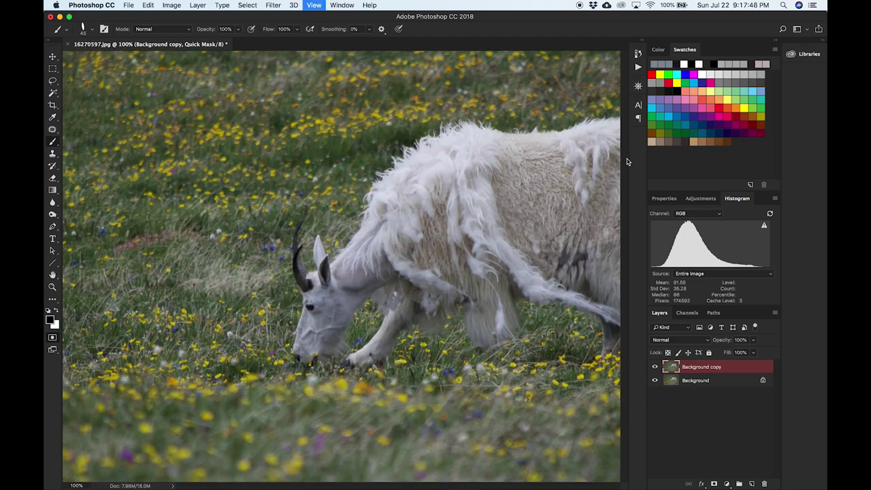
{"action": "left_click_drag", "start_coordinate": [622, 230], "coordinate": [627, 246]}
{"action": "left_click_drag", "start_coordinate": [392, 486], "coordinate": [417, 486]}
{"action": "left_click_drag", "start_coordinate": [413, 486], "coordinate": [386, 487]}
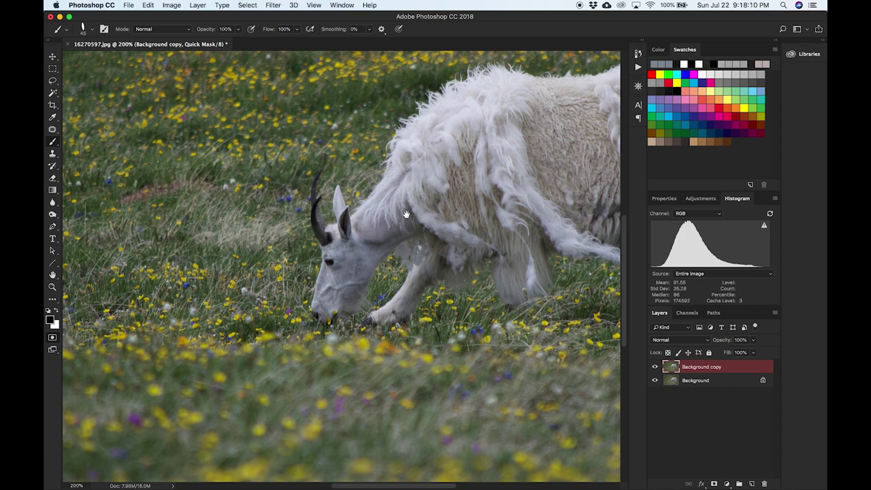
{"action": "left_click_drag", "start_coordinate": [485, 205], "coordinate": [389, 204]}
{"action": "left_click_drag", "start_coordinate": [498, 201], "coordinate": [419, 233]}
{"action": "scroll", "coordinate": [419, 233], "scroll_direction": "up", "scroll_amount": 5}
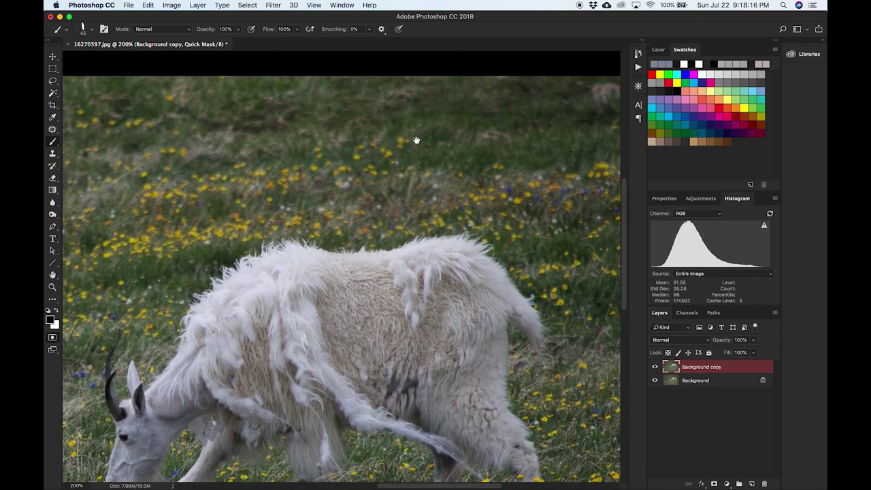
{"action": "scroll", "coordinate": [415, 193], "scroll_direction": "down", "scroll_amount": 5}
{"action": "scroll", "coordinate": [415, 192], "scroll_direction": "left", "scroll_amount": 2}
{"action": "scroll", "coordinate": [363, 229], "scroll_direction": "left", "scroll_amount": 3}
{"action": "scroll", "coordinate": [367, 234], "scroll_direction": "down", "scroll_amount": 6}
{"action": "scroll", "coordinate": [374, 248], "scroll_direction": "down", "scroll_amount": 2}
{"action": "scroll", "coordinate": [408, 224], "scroll_direction": "right", "scroll_amount": 5}
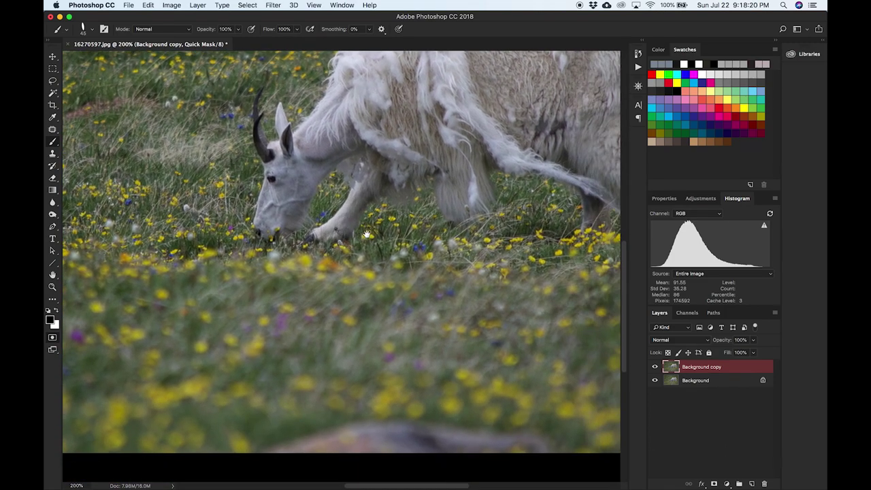
{"action": "scroll", "coordinate": [408, 224], "scroll_direction": "up", "scroll_amount": 3}
{"action": "scroll", "coordinate": [436, 202], "scroll_direction": "right", "scroll_amount": 6}
{"action": "scroll", "coordinate": [449, 197], "scroll_direction": "up", "scroll_amount": 1}
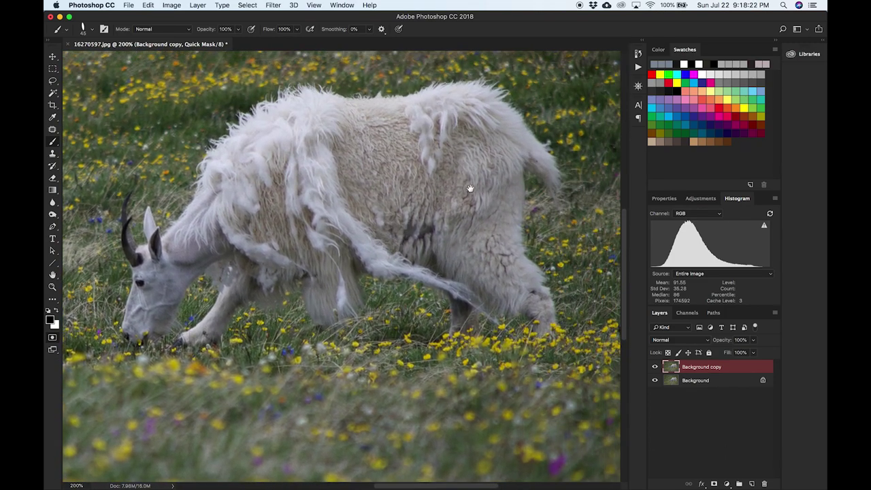
{"action": "scroll", "coordinate": [322, 206], "scroll_direction": "left", "scroll_amount": 3}
{"action": "scroll", "coordinate": [405, 208], "scroll_direction": "left", "scroll_amount": 5}
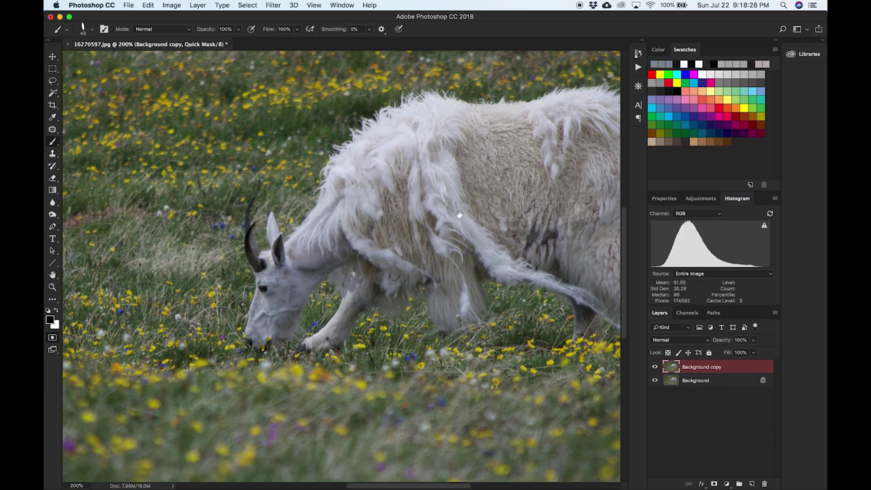
{"action": "left_click_drag", "start_coordinate": [459, 215], "coordinate": [347, 237]}
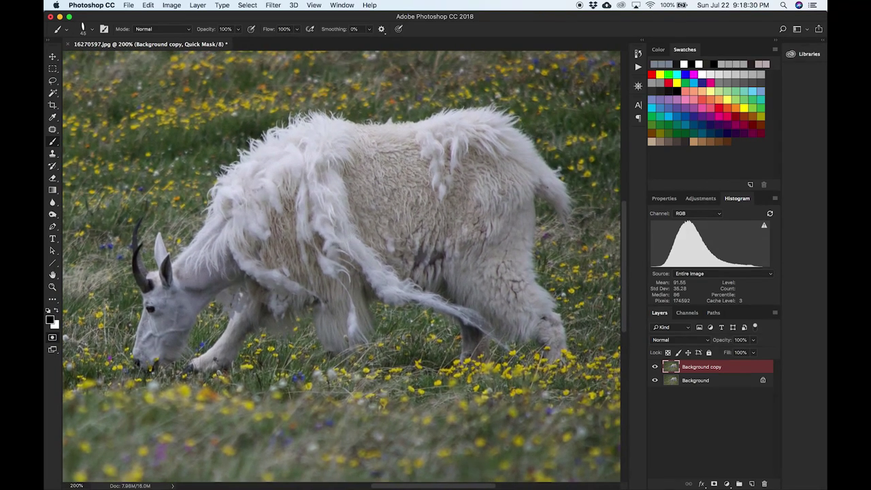
Step: Restore the brush tip to a full circle and enlarge it to 100 px
{"action": "left_click", "coordinate": [94, 32]}
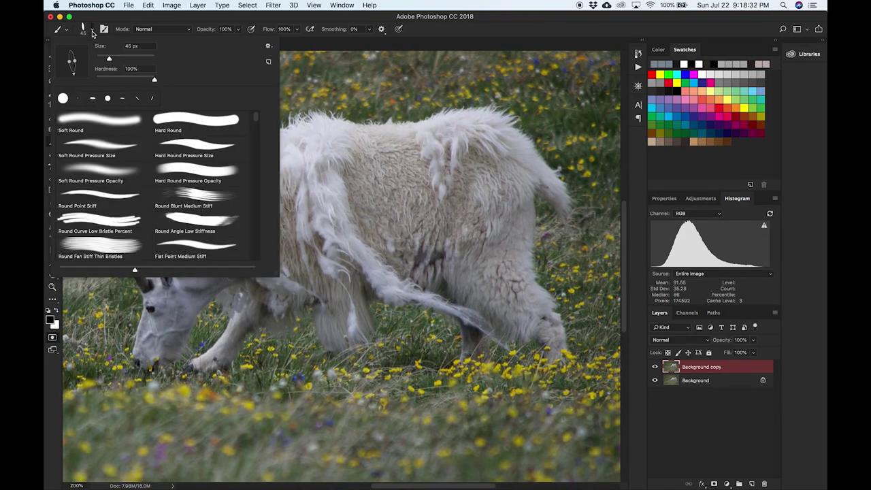
{"action": "left_click_drag", "start_coordinate": [75, 63], "coordinate": [87, 61]}
{"action": "left_click", "coordinate": [305, 22]}
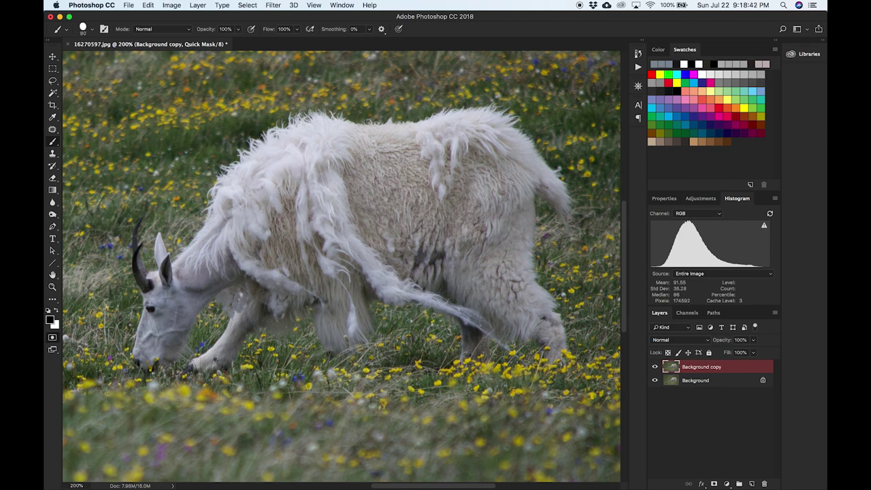
{"action": "left_click", "coordinate": [92, 30]}
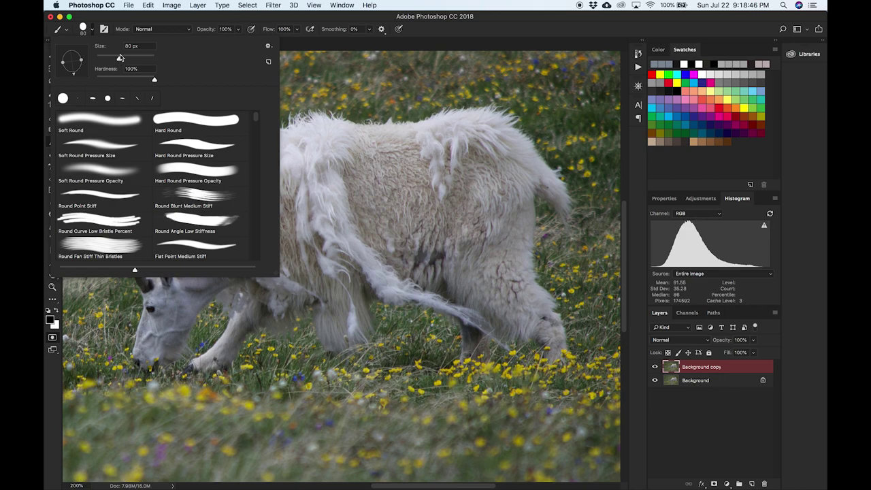
{"action": "left_click", "coordinate": [285, 21]}
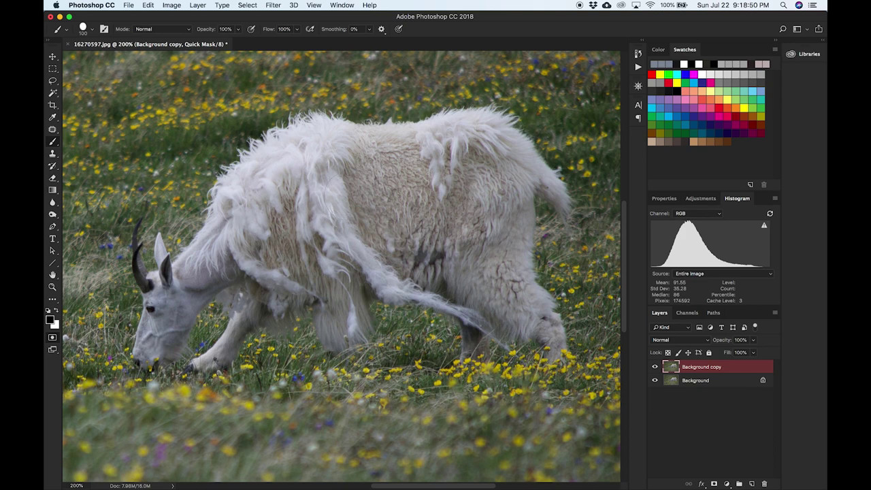
Step: Enlarge the brush to 175 px and paint the quick mask over the middle of the goat's torso
{"action": "key", "text": "bracketright"}
{"action": "key", "text": "bracketright"}
{"action": "key", "text": "bracketright"}
{"action": "key", "text": "bracketright"}
{"action": "mouse_move", "coordinate": [292, 219]}
{"action": "left_mouse_down"}
{"action": "mouse_move", "coordinate": [307, 185]}
{"action": "mouse_move", "coordinate": [459, 171]}
{"action": "mouse_move", "coordinate": [313, 171]}
{"action": "mouse_move", "coordinate": [272, 197]}
{"action": "mouse_move", "coordinate": [269, 221]}
{"action": "mouse_move", "coordinate": [381, 238]}
{"action": "mouse_move", "coordinate": [319, 259]}
{"action": "mouse_move", "coordinate": [463, 228]}
{"action": "mouse_move", "coordinate": [395, 270]}
{"action": "left_mouse_up"}
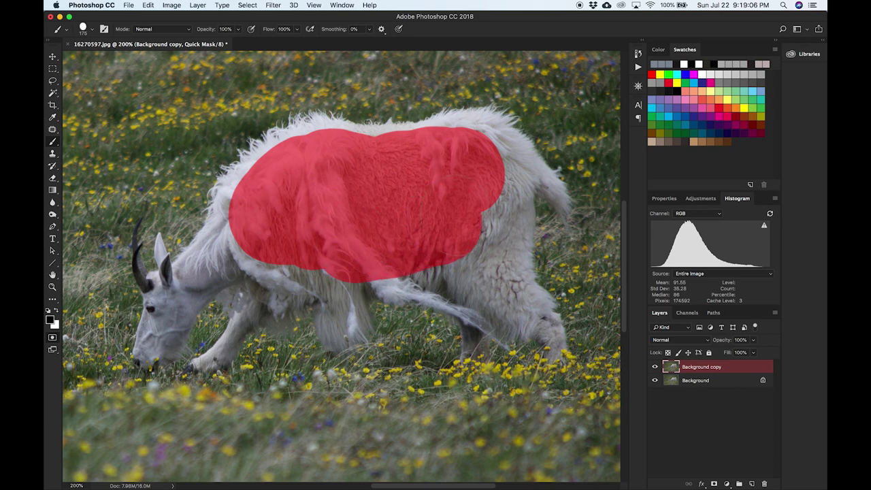
Step: Extend the quick mask over the goat's rump, upper hind leg, belly, shoulder and neck, reducing the brush to 80 px
{"action": "left_click_drag", "start_coordinate": [435, 191], "coordinate": [473, 205]}
{"action": "mouse_move", "coordinate": [472, 150]}
{"action": "left_mouse_down"}
{"action": "mouse_move", "coordinate": [506, 159]}
{"action": "mouse_move", "coordinate": [446, 143]}
{"action": "mouse_move", "coordinate": [476, 139]}
{"action": "mouse_move", "coordinate": [502, 155]}
{"action": "mouse_move", "coordinate": [511, 204]}
{"action": "mouse_move", "coordinate": [506, 273]}
{"action": "mouse_move", "coordinate": [481, 229]}
{"action": "mouse_move", "coordinate": [469, 255]}
{"action": "mouse_move", "coordinate": [471, 277]}
{"action": "mouse_move", "coordinate": [451, 265]}
{"action": "mouse_move", "coordinate": [511, 300]}
{"action": "mouse_move", "coordinate": [500, 230]}
{"action": "mouse_move", "coordinate": [518, 299]}
{"action": "left_mouse_up"}
{"action": "mouse_move", "coordinate": [238, 218]}
{"action": "left_mouse_down"}
{"action": "mouse_move", "coordinate": [199, 266]}
{"action": "mouse_move", "coordinate": [204, 272]}
{"action": "mouse_move", "coordinate": [325, 280]}
{"action": "mouse_move", "coordinate": [310, 291]}
{"action": "mouse_move", "coordinate": [420, 271]}
{"action": "left_mouse_up"}
{"action": "left_click_drag", "start_coordinate": [264, 154], "coordinate": [216, 228]}
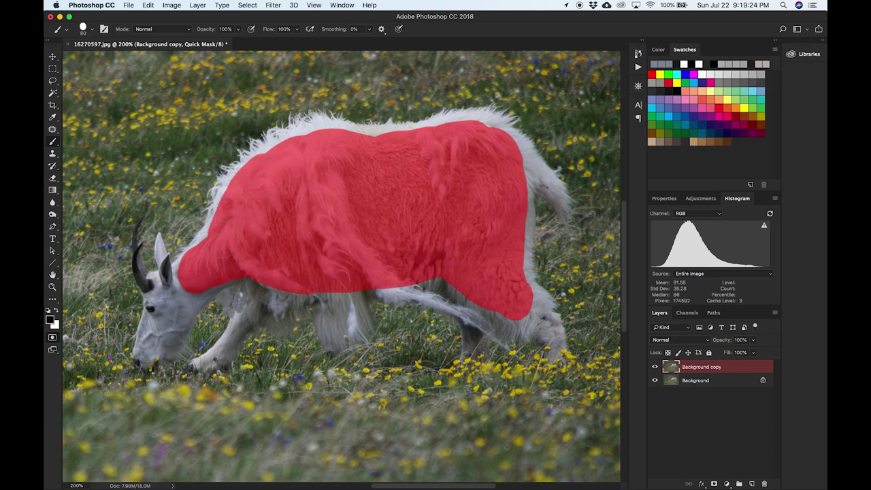
{"action": "mouse_move", "coordinate": [261, 149]}
{"action": "left_mouse_down"}
{"action": "mouse_move", "coordinate": [330, 127]}
{"action": "mouse_move", "coordinate": [377, 132]}
{"action": "mouse_move", "coordinate": [468, 116]}
{"action": "mouse_move", "coordinate": [500, 121]}
{"action": "mouse_move", "coordinate": [525, 174]}
{"action": "left_mouse_up"}
Step: Paint the quick mask over the goat's lower neck, cheek and muzzle with a 40 px brush
{"action": "key", "text": "super+equal"}
{"action": "key", "text": "super+equal"}
{"action": "key", "text": "super+equal"}
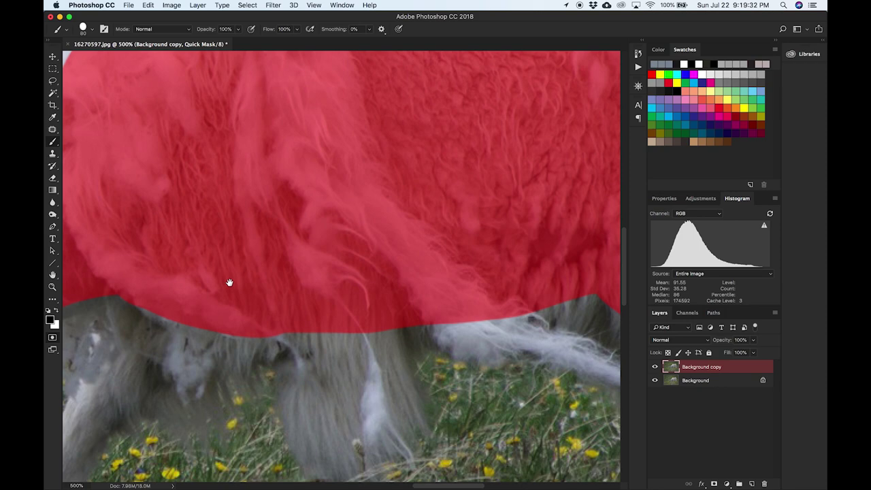
{"action": "left_click_drag", "start_coordinate": [230, 282], "coordinate": [467, 195]}
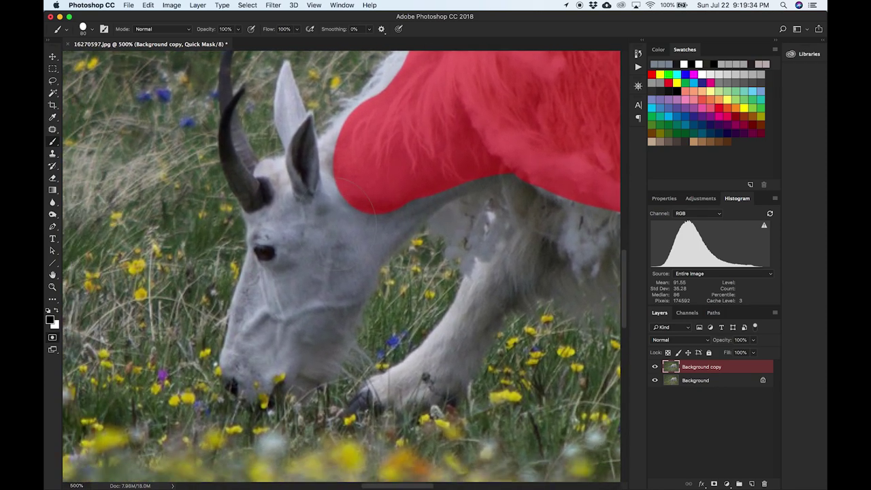
{"action": "mouse_move", "coordinate": [415, 176]}
{"action": "left_mouse_down"}
{"action": "mouse_move", "coordinate": [397, 201]}
{"action": "mouse_move", "coordinate": [416, 175]}
{"action": "left_mouse_up"}
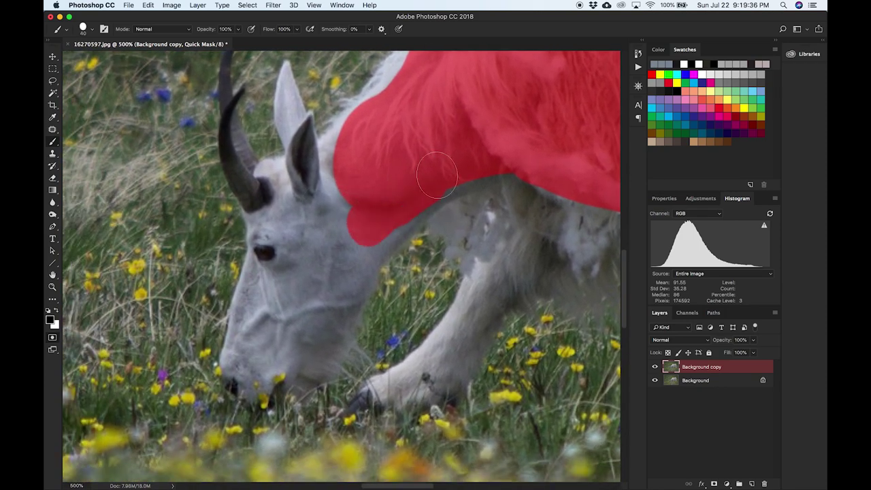
{"action": "mouse_move", "coordinate": [485, 159]}
{"action": "left_mouse_down"}
{"action": "mouse_move", "coordinate": [357, 176]}
{"action": "mouse_move", "coordinate": [337, 222]}
{"action": "mouse_move", "coordinate": [317, 238]}
{"action": "mouse_move", "coordinate": [311, 230]}
{"action": "mouse_move", "coordinate": [311, 249]}
{"action": "mouse_move", "coordinate": [373, 222]}
{"action": "mouse_move", "coordinate": [363, 250]}
{"action": "mouse_move", "coordinate": [429, 180]}
{"action": "left_mouse_up"}
{"action": "mouse_move", "coordinate": [302, 272]}
{"action": "left_mouse_down"}
{"action": "mouse_move", "coordinate": [282, 295]}
{"action": "mouse_move", "coordinate": [264, 289]}
{"action": "mouse_move", "coordinate": [293, 276]}
{"action": "mouse_move", "coordinate": [338, 287]}
{"action": "mouse_move", "coordinate": [368, 245]}
{"action": "mouse_move", "coordinate": [313, 352]}
{"action": "mouse_move", "coordinate": [275, 340]}
{"action": "mouse_move", "coordinate": [259, 294]}
{"action": "mouse_move", "coordinate": [242, 355]}
{"action": "mouse_move", "coordinate": [272, 367]}
{"action": "left_mouse_up"}
Step: Reduce the brush to as small as 10 px and mask the goat's forehead, the area around the eye and the near ear
{"action": "key", "text": "bracketleft"}
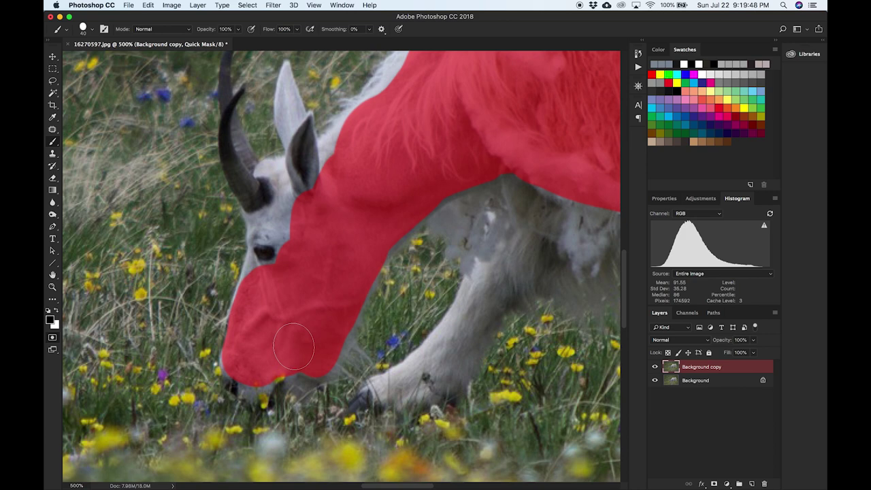
{"action": "key", "text": "bracketleft"}
{"action": "key", "text": "bracketleft"}
{"action": "mouse_move", "coordinate": [269, 250]}
{"action": "left_mouse_down"}
{"action": "mouse_move", "coordinate": [288, 188]}
{"action": "mouse_move", "coordinate": [250, 217]}
{"action": "mouse_move", "coordinate": [256, 238]}
{"action": "mouse_move", "coordinate": [274, 238]}
{"action": "mouse_move", "coordinate": [267, 219]}
{"action": "mouse_move", "coordinate": [280, 225]}
{"action": "mouse_move", "coordinate": [285, 257]}
{"action": "mouse_move", "coordinate": [251, 266]}
{"action": "mouse_move", "coordinate": [238, 308]}
{"action": "left_mouse_up"}
{"action": "mouse_move", "coordinate": [326, 136]}
{"action": "left_mouse_down"}
{"action": "mouse_move", "coordinate": [313, 173]}
{"action": "mouse_move", "coordinate": [301, 142]}
{"action": "mouse_move", "coordinate": [308, 112]}
{"action": "mouse_move", "coordinate": [297, 179]}
{"action": "mouse_move", "coordinate": [295, 152]}
{"action": "mouse_move", "coordinate": [317, 194]}
{"action": "left_mouse_up"}
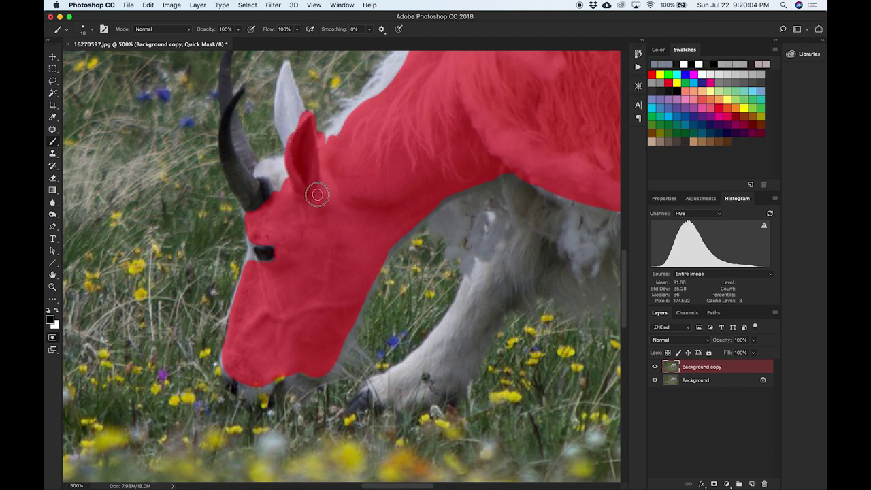
{"action": "scroll", "coordinate": [333, 226], "scroll_direction": "up", "scroll_amount": 5}
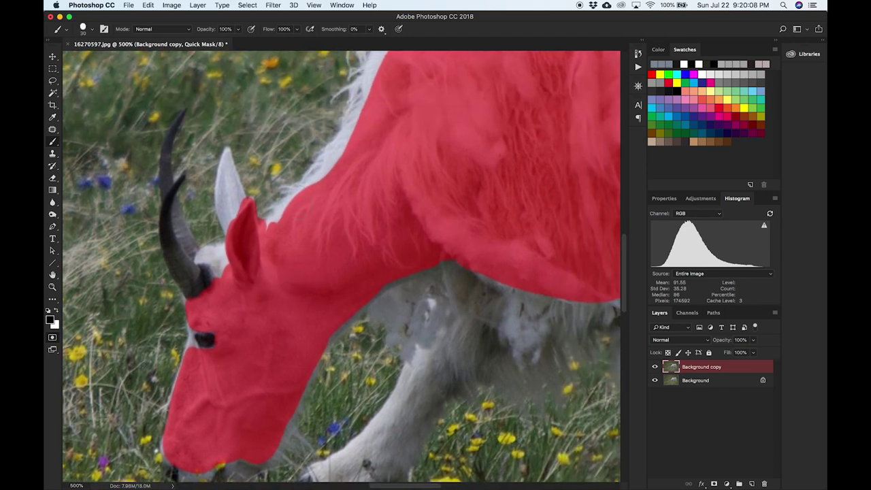
Step: Extend the quick mask along the back of the goat's neck, then over the far ear and crown behind the horns with a 10 px brush
{"action": "left_click_drag", "start_coordinate": [271, 230], "coordinate": [336, 151]}
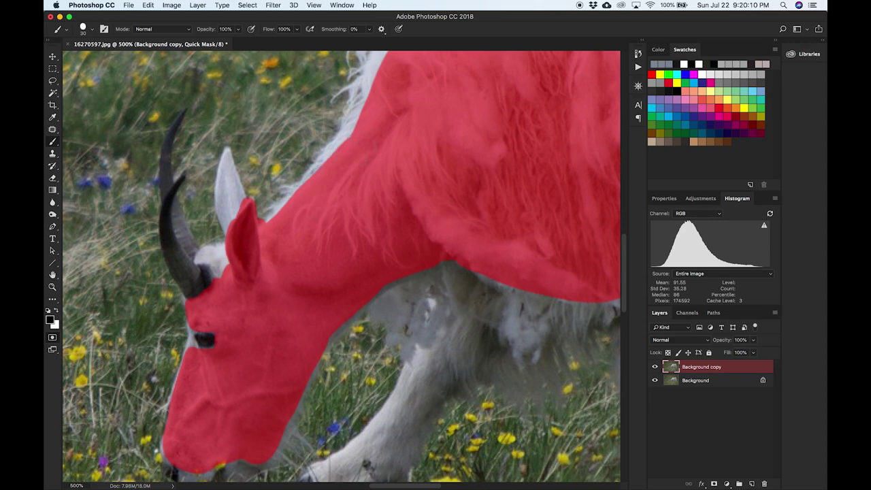
{"action": "left_click_drag", "start_coordinate": [428, 119], "coordinate": [441, 177]}
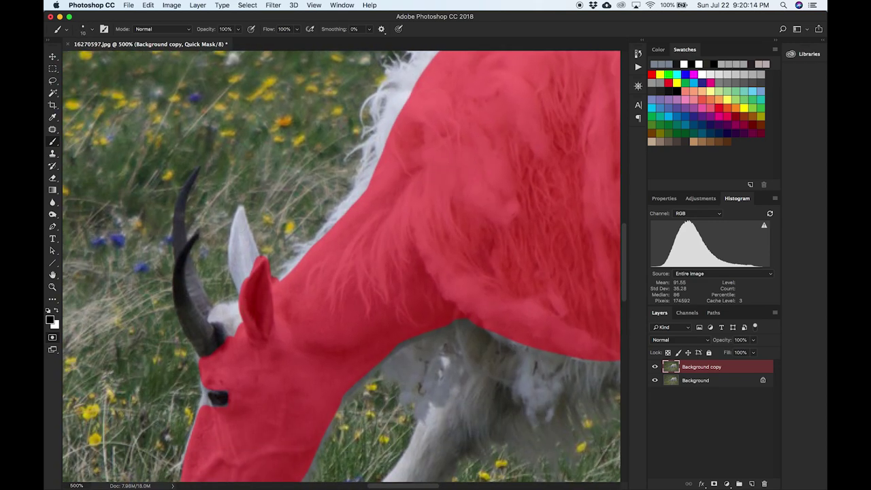
{"action": "mouse_move", "coordinate": [240, 208]}
{"action": "left_mouse_down"}
{"action": "mouse_move", "coordinate": [234, 264]}
{"action": "mouse_move", "coordinate": [246, 289]}
{"action": "mouse_move", "coordinate": [252, 258]}
{"action": "mouse_move", "coordinate": [259, 266]}
{"action": "mouse_move", "coordinate": [245, 224]}
{"action": "mouse_move", "coordinate": [247, 258]}
{"action": "left_mouse_up"}
{"action": "mouse_move", "coordinate": [247, 305]}
{"action": "left_mouse_down"}
{"action": "mouse_move", "coordinate": [213, 317]}
{"action": "mouse_move", "coordinate": [237, 321]}
{"action": "mouse_move", "coordinate": [235, 331]}
{"action": "left_mouse_up"}
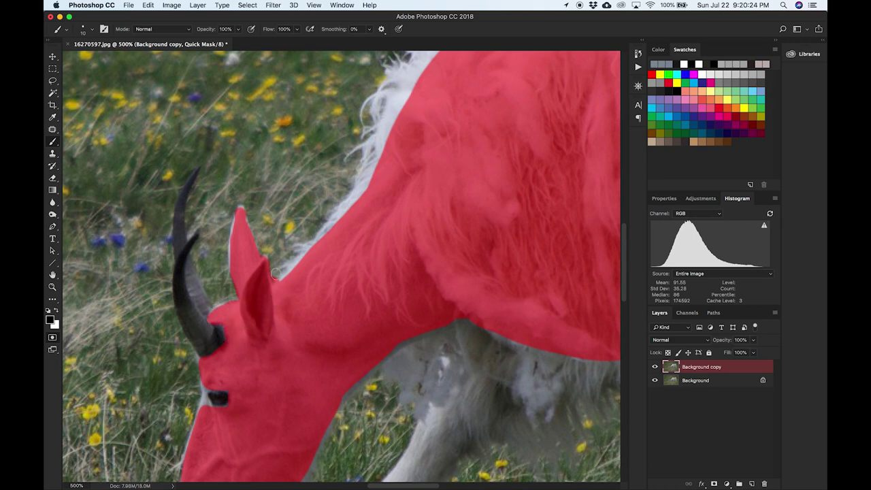
Step: Reduce the brush to 6 px and mask the pale fur around the front of the goat's eye
{"action": "left_click_drag", "start_coordinate": [228, 406], "coordinate": [286, 306]}
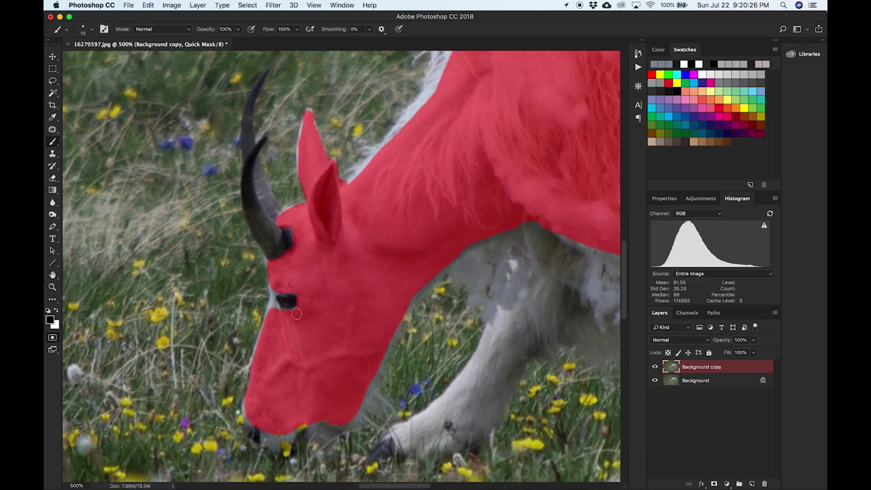
{"action": "key", "text": "super+equal"}
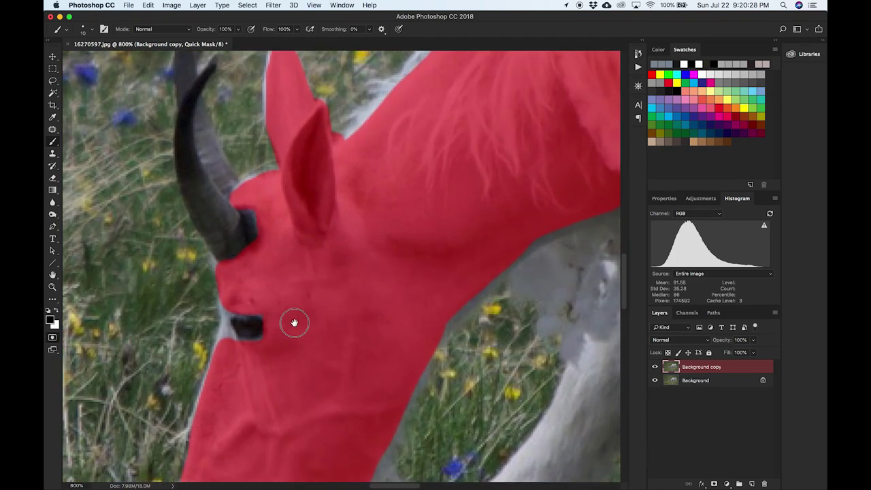
{"action": "key", "text": "super+equal"}
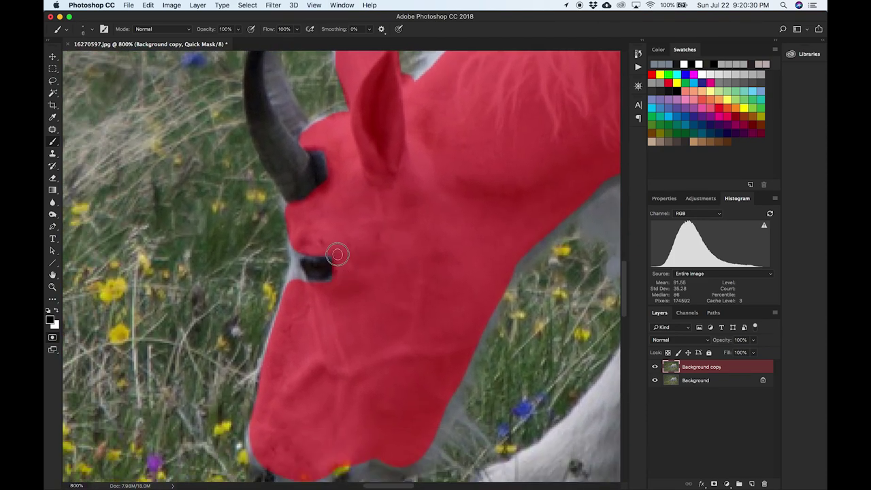
{"action": "mouse_move", "coordinate": [295, 243]}
{"action": "left_mouse_down"}
{"action": "mouse_move", "coordinate": [288, 286]}
{"action": "mouse_move", "coordinate": [309, 281]}
{"action": "left_mouse_up"}
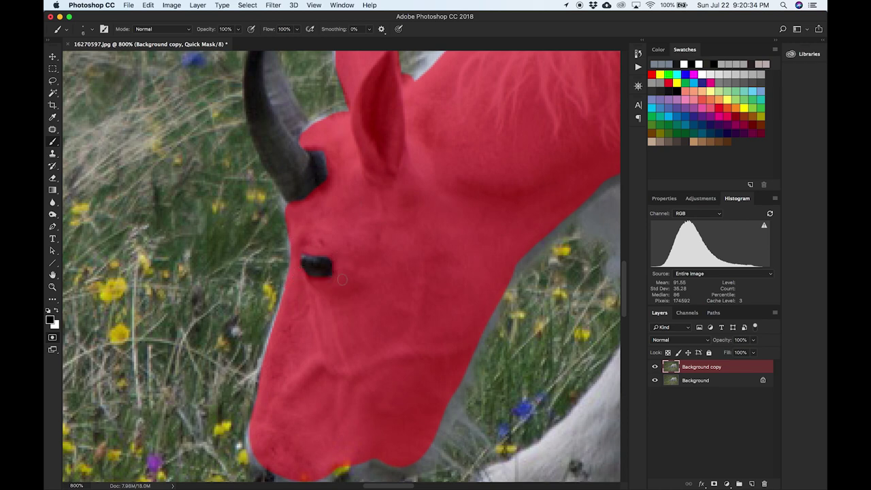
Step: Switch to the Eraser and set its flow to 100% and its smoothing to 0%
{"action": "left_click_drag", "start_coordinate": [393, 299], "coordinate": [382, 193]}
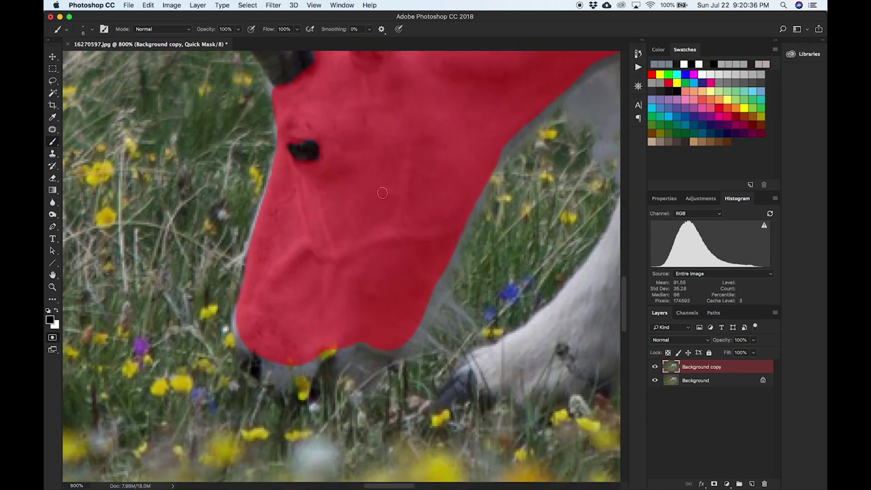
{"action": "key", "text": "e"}
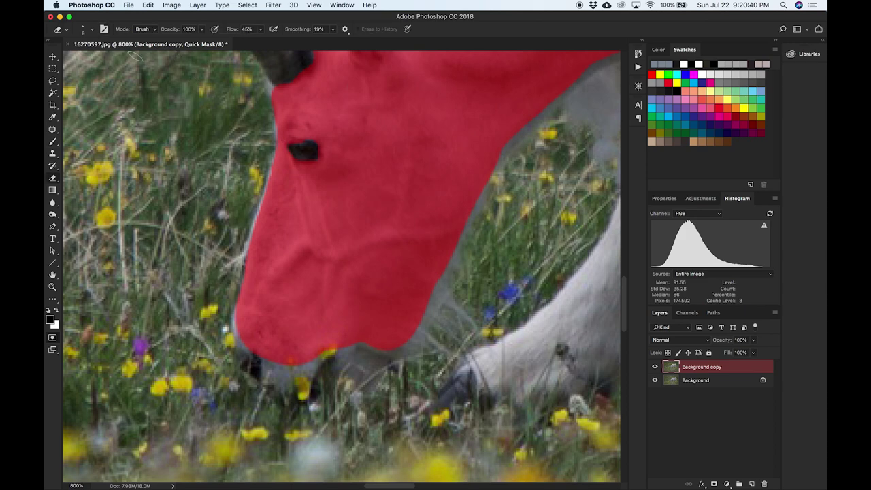
{"action": "left_click", "coordinate": [258, 32]}
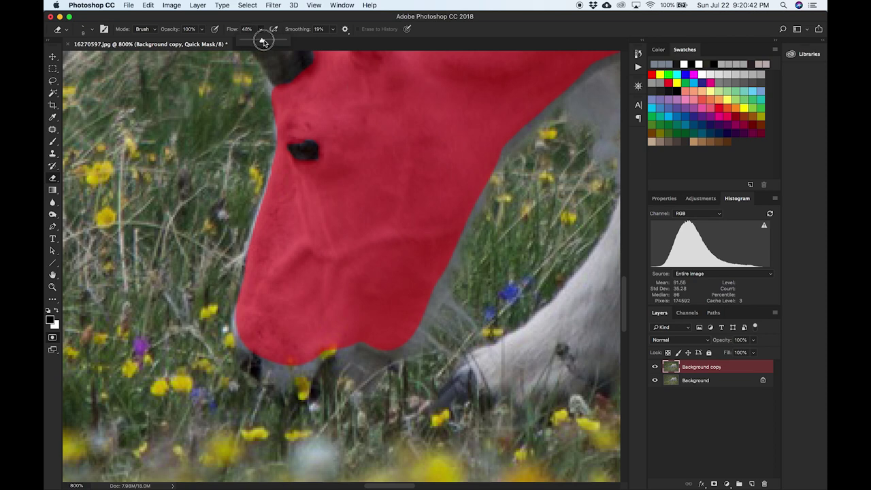
{"action": "left_click_drag", "start_coordinate": [263, 38], "coordinate": [320, 43]}
{"action": "left_click", "coordinate": [331, 30]}
{"action": "left_click", "coordinate": [219, 22]}
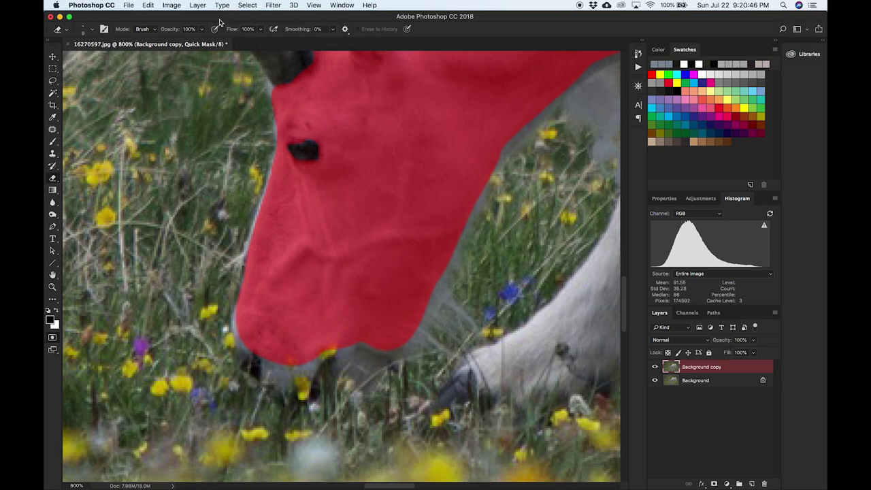
{"action": "left_click", "coordinate": [94, 32]}
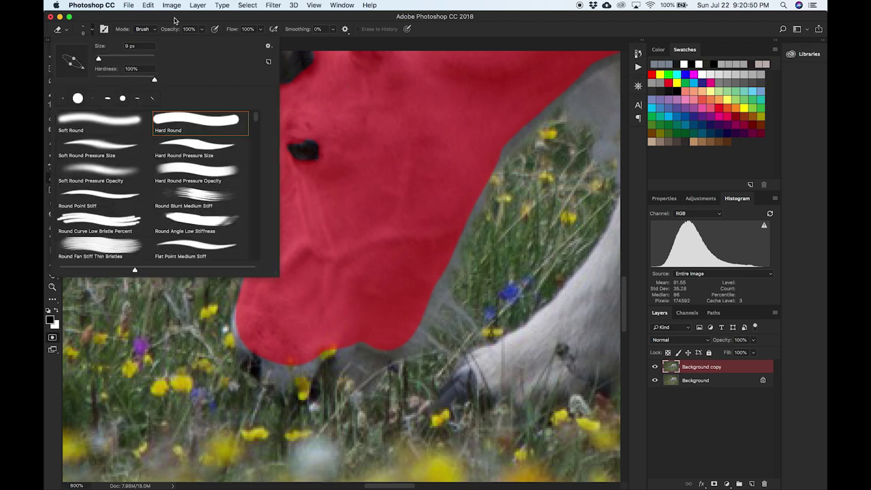
{"action": "left_click", "coordinate": [174, 21]}
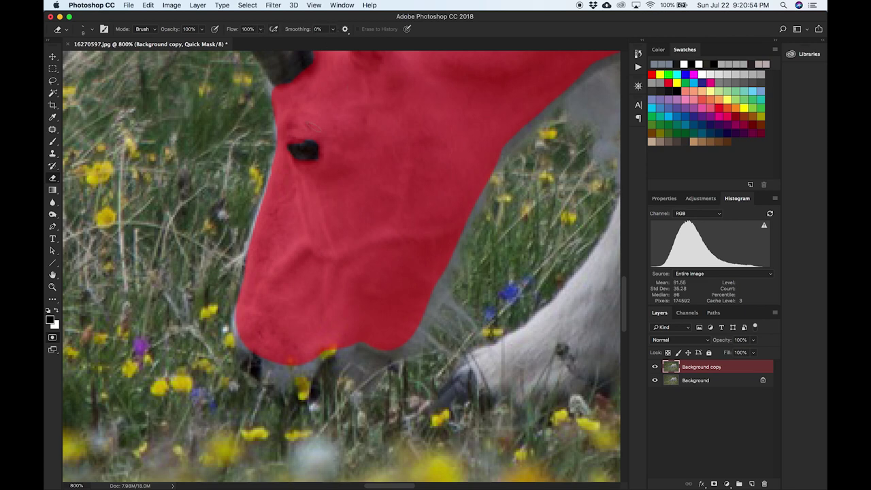
Step: Erase the quick mask overlapping the goat's eye, starting at 9 px and reducing the eraser size
{"action": "mouse_move", "coordinate": [301, 145]}
{"action": "left_mouse_down"}
{"action": "mouse_move", "coordinate": [291, 149]}
{"action": "mouse_move", "coordinate": [307, 141]}
{"action": "mouse_move", "coordinate": [292, 144]}
{"action": "mouse_move", "coordinate": [299, 157]}
{"action": "mouse_move", "coordinate": [314, 148]}
{"action": "mouse_move", "coordinate": [298, 159]}
{"action": "mouse_move", "coordinate": [314, 148]}
{"action": "mouse_move", "coordinate": [306, 153]}
{"action": "left_mouse_up"}
{"action": "key", "text": "bracketleft"}
{"action": "key", "text": "bracketleft"}
{"action": "key", "text": "bracketleft"}
Step: Paint the quick mask with a 6 px brush along the front edge of the goat's face, the nose, mouth and chin
{"action": "key", "text": "b"}
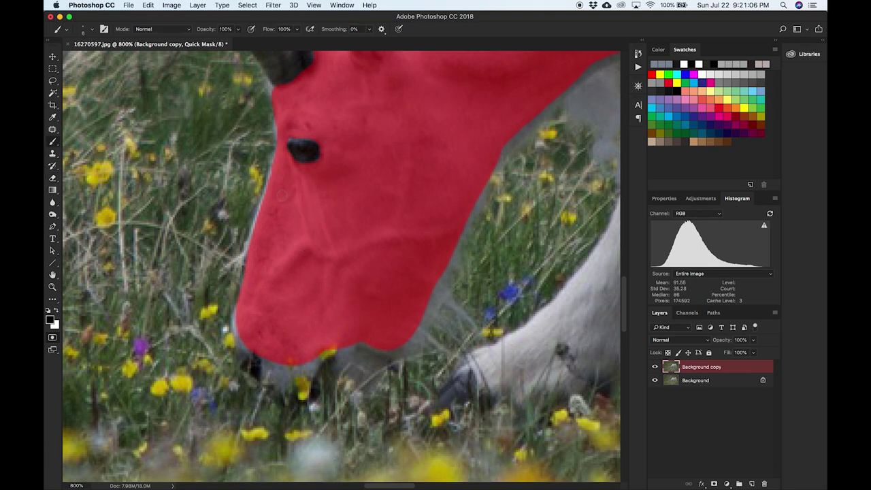
{"action": "left_click_drag", "start_coordinate": [281, 167], "coordinate": [253, 254]}
{"action": "mouse_move", "coordinate": [235, 310]}
{"action": "left_mouse_down"}
{"action": "mouse_move", "coordinate": [248, 342]}
{"action": "mouse_move", "coordinate": [352, 333]}
{"action": "mouse_move", "coordinate": [268, 345]}
{"action": "mouse_move", "coordinate": [267, 352]}
{"action": "mouse_move", "coordinate": [241, 338]}
{"action": "mouse_move", "coordinate": [242, 351]}
{"action": "mouse_move", "coordinate": [268, 353]}
{"action": "mouse_move", "coordinate": [274, 386]}
{"action": "left_mouse_up"}
{"action": "mouse_move", "coordinate": [302, 379]}
{"action": "left_mouse_down"}
{"action": "mouse_move", "coordinate": [318, 354]}
{"action": "mouse_move", "coordinate": [278, 370]}
{"action": "mouse_move", "coordinate": [287, 365]}
{"action": "left_mouse_up"}
{"action": "mouse_move", "coordinate": [337, 350]}
{"action": "left_mouse_down"}
{"action": "mouse_move", "coordinate": [341, 376]}
{"action": "mouse_move", "coordinate": [338, 357]}
{"action": "mouse_move", "coordinate": [334, 380]}
{"action": "mouse_move", "coordinate": [359, 387]}
{"action": "mouse_move", "coordinate": [389, 343]}
{"action": "mouse_move", "coordinate": [340, 362]}
{"action": "mouse_move", "coordinate": [349, 353]}
{"action": "mouse_move", "coordinate": [352, 366]}
{"action": "mouse_move", "coordinate": [367, 352]}
{"action": "mouse_move", "coordinate": [365, 372]}
{"action": "mouse_move", "coordinate": [374, 352]}
{"action": "left_mouse_up"}
Step: Enlarge the brush to 30 px and paint the quick mask over the goat's front leg down to just above the hoof
{"action": "mouse_move", "coordinate": [381, 272]}
{"action": "left_mouse_down"}
{"action": "mouse_move", "coordinate": [254, 310]}
{"action": "mouse_move", "coordinate": [307, 196]}
{"action": "mouse_move", "coordinate": [220, 239]}
{"action": "mouse_move", "coordinate": [259, 203]}
{"action": "left_mouse_up"}
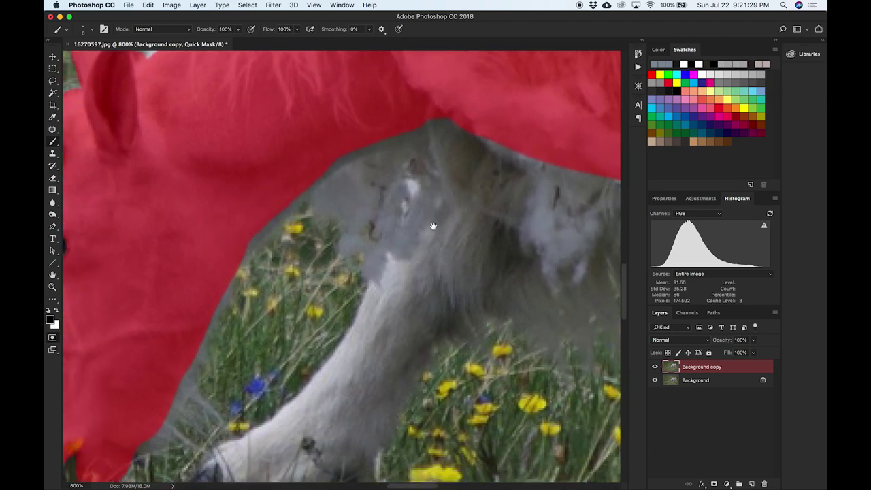
{"action": "scroll", "coordinate": [452, 193], "scroll_direction": "down", "scroll_amount": 5}
{"action": "key", "text": "bracketright"}
{"action": "key", "text": "bracketright"}
{"action": "key", "text": "bracketright"}
{"action": "mouse_move", "coordinate": [363, 132]}
{"action": "left_mouse_down"}
{"action": "mouse_move", "coordinate": [324, 245]}
{"action": "mouse_move", "coordinate": [387, 167]}
{"action": "mouse_move", "coordinate": [354, 226]}
{"action": "mouse_move", "coordinate": [407, 170]}
{"action": "mouse_move", "coordinate": [345, 264]}
{"action": "mouse_move", "coordinate": [335, 229]}
{"action": "mouse_move", "coordinate": [282, 317]}
{"action": "mouse_move", "coordinate": [315, 247]}
{"action": "left_mouse_up"}
{"action": "mouse_move", "coordinate": [291, 329]}
{"action": "left_mouse_down"}
{"action": "mouse_move", "coordinate": [245, 371]}
{"action": "mouse_move", "coordinate": [317, 340]}
{"action": "mouse_move", "coordinate": [340, 300]}
{"action": "mouse_move", "coordinate": [225, 384]}
{"action": "mouse_move", "coordinate": [181, 398]}
{"action": "mouse_move", "coordinate": [204, 416]}
{"action": "mouse_move", "coordinate": [293, 391]}
{"action": "left_mouse_up"}
{"action": "mouse_move", "coordinate": [278, 327]}
{"action": "left_mouse_down"}
{"action": "mouse_move", "coordinate": [237, 332]}
{"action": "mouse_move", "coordinate": [204, 355]}
{"action": "left_mouse_up"}
Step: Extend the quick mask from the top of the front leg along the lower edge of the goat's belly
{"action": "scroll", "coordinate": [210, 378], "scroll_direction": "down", "scroll_amount": 4}
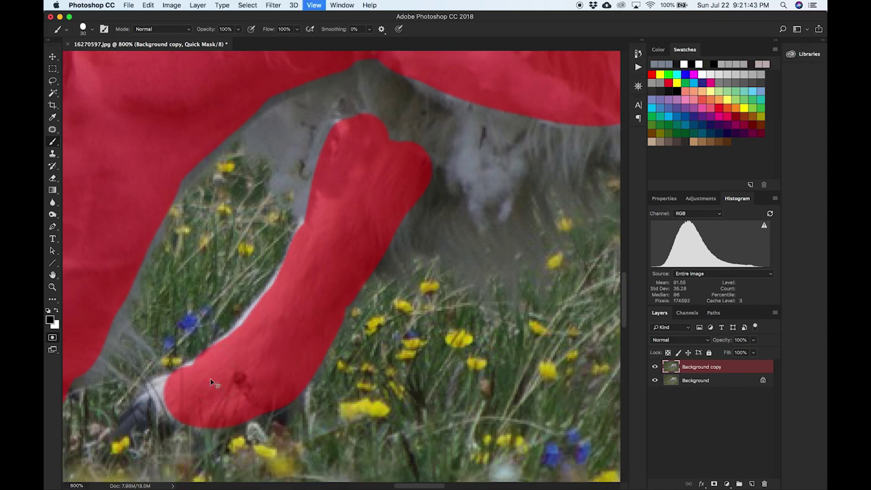
{"action": "scroll", "coordinate": [266, 201], "scroll_direction": "up", "scroll_amount": 2}
{"action": "scroll", "coordinate": [265, 200], "scroll_direction": "right", "scroll_amount": 2}
{"action": "mouse_move", "coordinate": [182, 170]}
{"action": "left_mouse_down"}
{"action": "mouse_move", "coordinate": [278, 193]}
{"action": "mouse_move", "coordinate": [207, 181]}
{"action": "mouse_move", "coordinate": [215, 202]}
{"action": "mouse_move", "coordinate": [196, 189]}
{"action": "mouse_move", "coordinate": [190, 201]}
{"action": "mouse_move", "coordinate": [189, 181]}
{"action": "mouse_move", "coordinate": [184, 219]}
{"action": "mouse_move", "coordinate": [228, 207]}
{"action": "mouse_move", "coordinate": [225, 221]}
{"action": "mouse_move", "coordinate": [248, 206]}
{"action": "mouse_move", "coordinate": [233, 222]}
{"action": "mouse_move", "coordinate": [354, 204]}
{"action": "mouse_move", "coordinate": [313, 204]}
{"action": "mouse_move", "coordinate": [306, 214]}
{"action": "mouse_move", "coordinate": [439, 191]}
{"action": "left_mouse_up"}
{"action": "scroll", "coordinate": [320, 175], "scroll_direction": "right", "scroll_amount": 5}
{"action": "mouse_move", "coordinate": [155, 232]}
{"action": "left_mouse_down"}
{"action": "mouse_move", "coordinate": [327, 217]}
{"action": "mouse_move", "coordinate": [466, 194]}
{"action": "mouse_move", "coordinate": [510, 177]}
{"action": "left_mouse_up"}
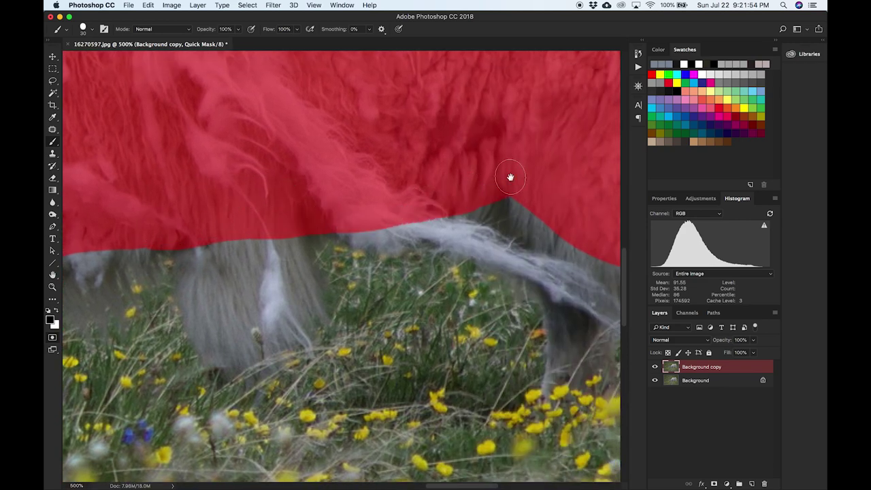
Step: Paint the quick mask over the goat's rear underside and down both hind legs to the flowers with the 30 px brush
{"action": "scroll", "coordinate": [510, 177], "scroll_direction": "right", "scroll_amount": 8}
{"action": "mouse_move", "coordinate": [223, 222]}
{"action": "left_mouse_down"}
{"action": "mouse_move", "coordinate": [140, 227]}
{"action": "mouse_move", "coordinate": [115, 218]}
{"action": "left_mouse_up"}
{"action": "mouse_move", "coordinate": [302, 209]}
{"action": "left_mouse_down"}
{"action": "mouse_move", "coordinate": [279, 231]}
{"action": "mouse_move", "coordinate": [335, 258]}
{"action": "mouse_move", "coordinate": [316, 248]}
{"action": "mouse_move", "coordinate": [331, 266]}
{"action": "mouse_move", "coordinate": [404, 263]}
{"action": "mouse_move", "coordinate": [352, 261]}
{"action": "mouse_move", "coordinate": [465, 295]}
{"action": "mouse_move", "coordinate": [461, 266]}
{"action": "mouse_move", "coordinate": [506, 273]}
{"action": "mouse_move", "coordinate": [472, 222]}
{"action": "mouse_move", "coordinate": [535, 302]}
{"action": "mouse_move", "coordinate": [526, 296]}
{"action": "mouse_move", "coordinate": [517, 321]}
{"action": "mouse_move", "coordinate": [530, 289]}
{"action": "mouse_move", "coordinate": [551, 331]}
{"action": "mouse_move", "coordinate": [552, 377]}
{"action": "mouse_move", "coordinate": [505, 317]}
{"action": "mouse_move", "coordinate": [553, 407]}
{"action": "left_mouse_up"}
{"action": "mouse_move", "coordinate": [335, 285]}
{"action": "left_mouse_down"}
{"action": "mouse_move", "coordinate": [338, 325]}
{"action": "mouse_move", "coordinate": [333, 311]}
{"action": "mouse_move", "coordinate": [333, 370]}
{"action": "mouse_move", "coordinate": [344, 309]}
{"action": "mouse_move", "coordinate": [340, 379]}
{"action": "mouse_move", "coordinate": [368, 285]}
{"action": "mouse_move", "coordinate": [349, 372]}
{"action": "mouse_move", "coordinate": [339, 366]}
{"action": "mouse_move", "coordinate": [328, 385]}
{"action": "mouse_move", "coordinate": [328, 397]}
{"action": "mouse_move", "coordinate": [354, 388]}
{"action": "left_mouse_up"}
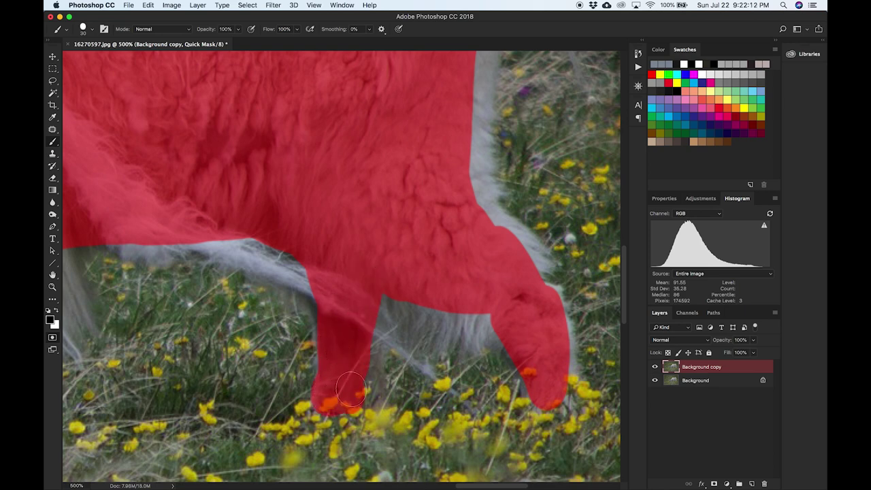
{"action": "mouse_move", "coordinate": [323, 279]}
{"action": "left_mouse_down"}
{"action": "mouse_move", "coordinate": [333, 325]}
{"action": "mouse_move", "coordinate": [308, 244]}
{"action": "left_mouse_up"}
Step: Extend the quick mask over the unmasked fur along the rear edge of the haunch, from below the tail to the hind leg
{"action": "left_click_drag", "start_coordinate": [398, 204], "coordinate": [350, 276]}
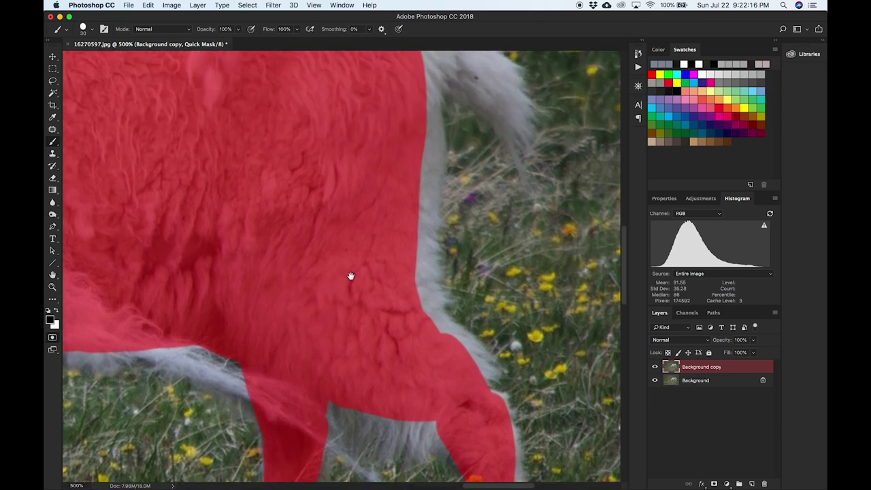
{"action": "left_click_drag", "start_coordinate": [428, 95], "coordinate": [418, 156]}
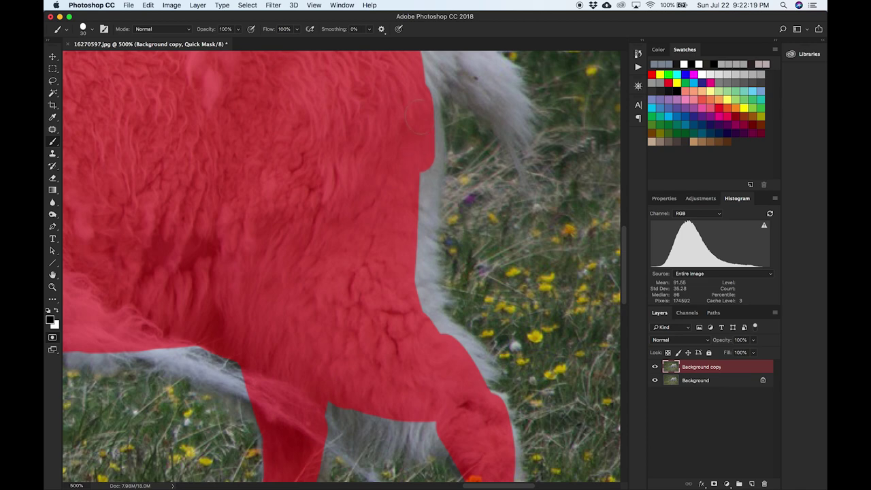
{"action": "mouse_move", "coordinate": [435, 96]}
{"action": "left_mouse_down"}
{"action": "mouse_move", "coordinate": [441, 156]}
{"action": "mouse_move", "coordinate": [427, 286]}
{"action": "mouse_move", "coordinate": [437, 315]}
{"action": "mouse_move", "coordinate": [484, 371]}
{"action": "left_mouse_up"}
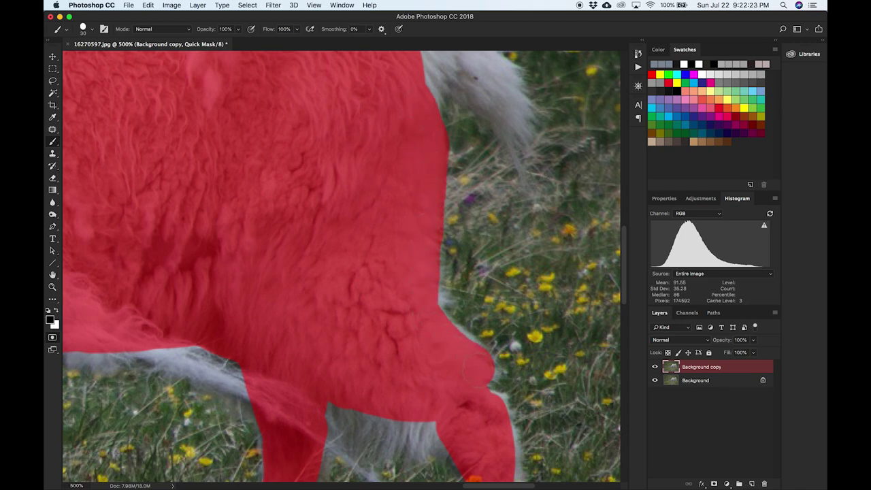
Step: Paint the quick mask over the back of the goat's rump and down its tail
{"action": "left_click_drag", "start_coordinate": [385, 178], "coordinate": [333, 413]}
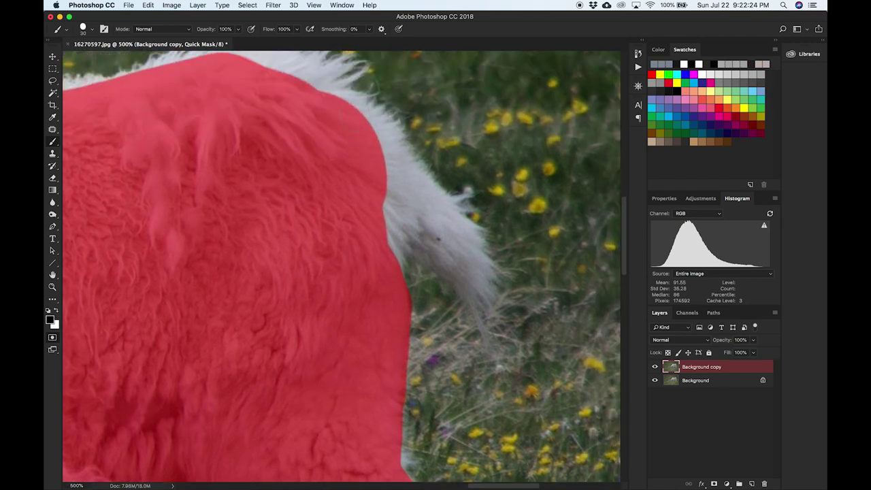
{"action": "mouse_move", "coordinate": [383, 130]}
{"action": "left_mouse_down"}
{"action": "mouse_move", "coordinate": [476, 269]}
{"action": "mouse_move", "coordinate": [391, 211]}
{"action": "mouse_move", "coordinate": [391, 231]}
{"action": "left_mouse_up"}
{"action": "left_click_drag", "start_coordinate": [302, 181], "coordinate": [391, 252]}
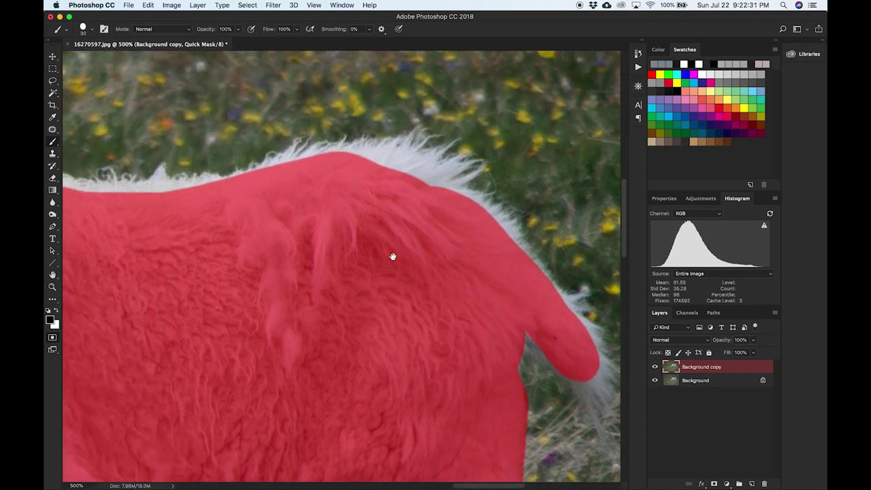
Step: Refine the quick mask along the front leg's leading edge and above its hoof, using small brush and eraser tips down to 3 px
{"action": "mouse_move", "coordinate": [398, 201]}
{"action": "left_mouse_down"}
{"action": "mouse_move", "coordinate": [446, 204]}
{"action": "mouse_move", "coordinate": [493, 225]}
{"action": "left_mouse_up"}
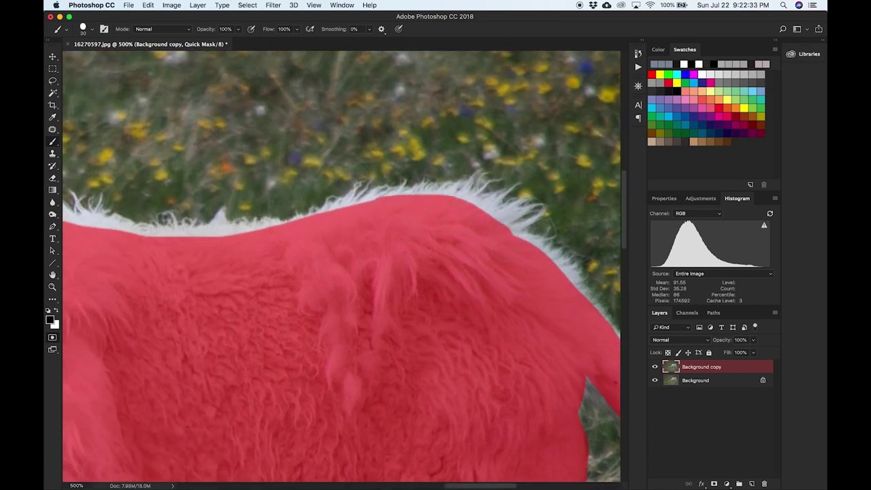
{"action": "scroll", "coordinate": [436, 218], "scroll_direction": "down", "scroll_amount": 5}
{"action": "scroll", "coordinate": [399, 227], "scroll_direction": "left", "scroll_amount": 8}
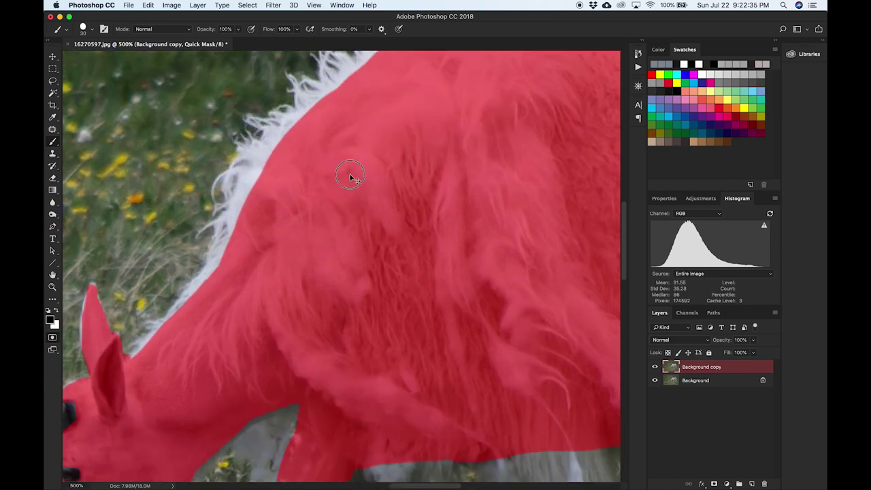
{"action": "scroll", "coordinate": [297, 198], "scroll_direction": "down", "scroll_amount": 3}
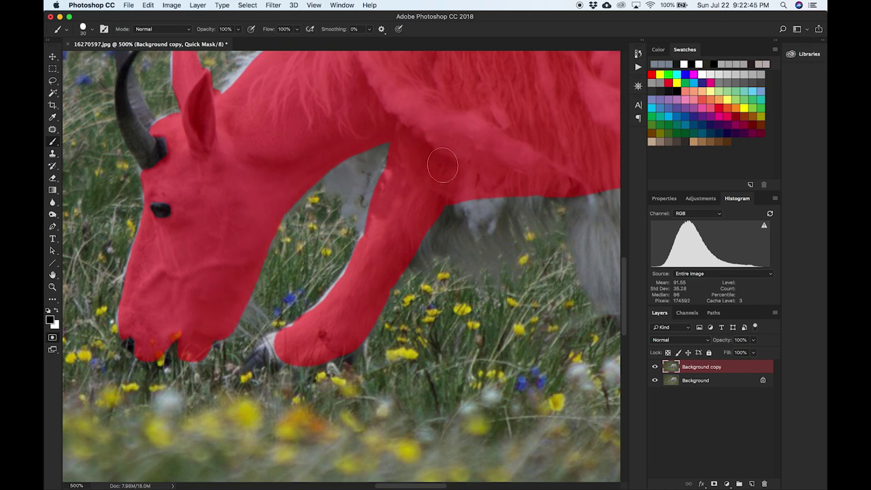
{"action": "key", "text": "bracketleft"}
{"action": "left_click_drag", "start_coordinate": [364, 239], "coordinate": [319, 308]}
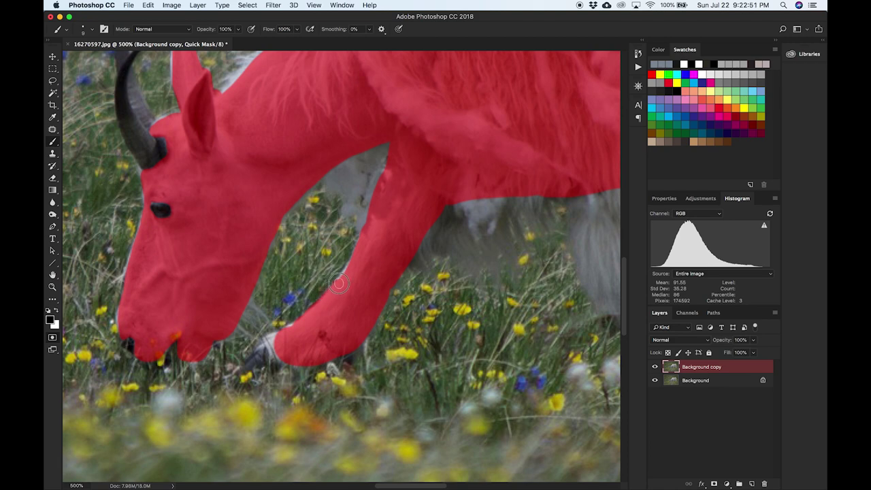
{"action": "mouse_move", "coordinate": [266, 344]}
{"action": "left_mouse_down"}
{"action": "mouse_move", "coordinate": [268, 350]}
{"action": "mouse_move", "coordinate": [289, 333]}
{"action": "mouse_move", "coordinate": [271, 358]}
{"action": "mouse_move", "coordinate": [300, 362]}
{"action": "left_mouse_up"}
{"action": "key", "text": "e"}
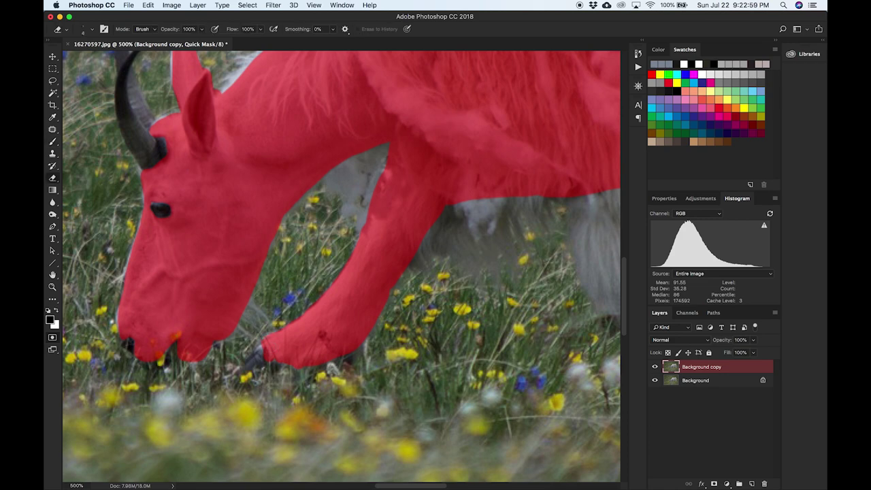
{"action": "key", "text": "b"}
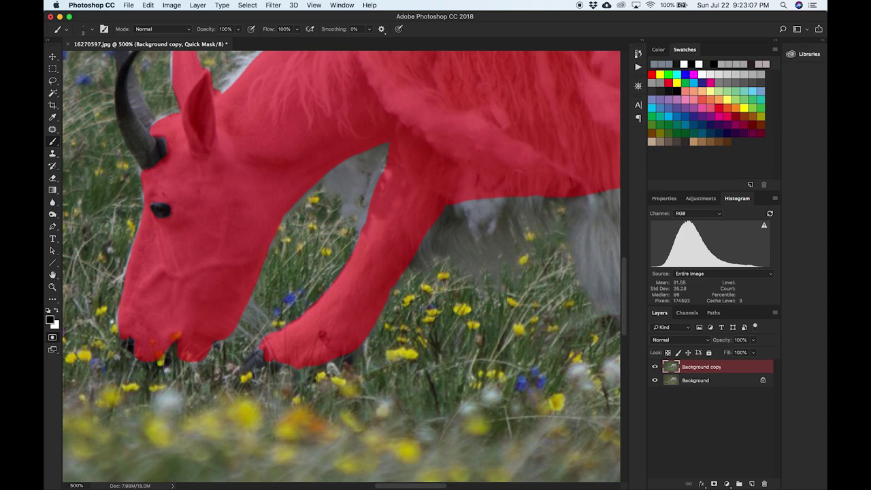
Step: Extend the quick mask along the goat's back from the rump towards the shoulder with a 15 px brush
{"action": "scroll", "coordinate": [245, 261], "scroll_direction": "right", "scroll_amount": 10}
{"action": "scroll", "coordinate": [367, 212], "scroll_direction": "up", "scroll_amount": 4}
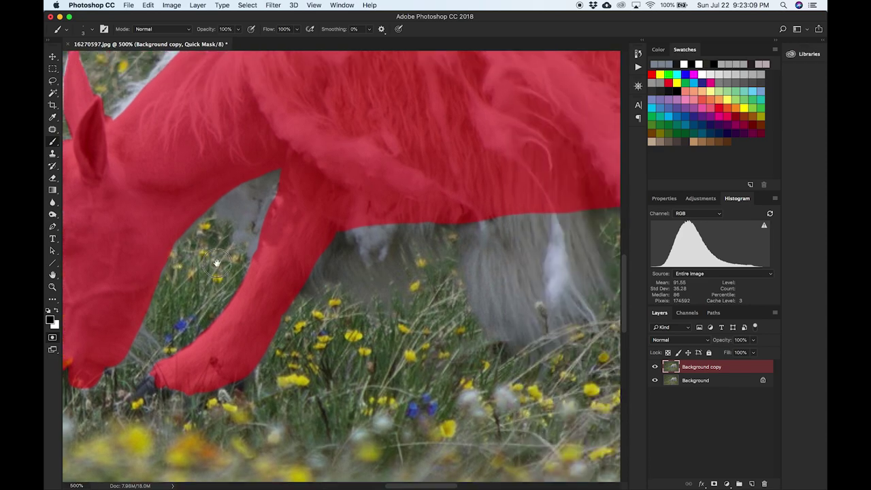
{"action": "key", "text": "super+1"}
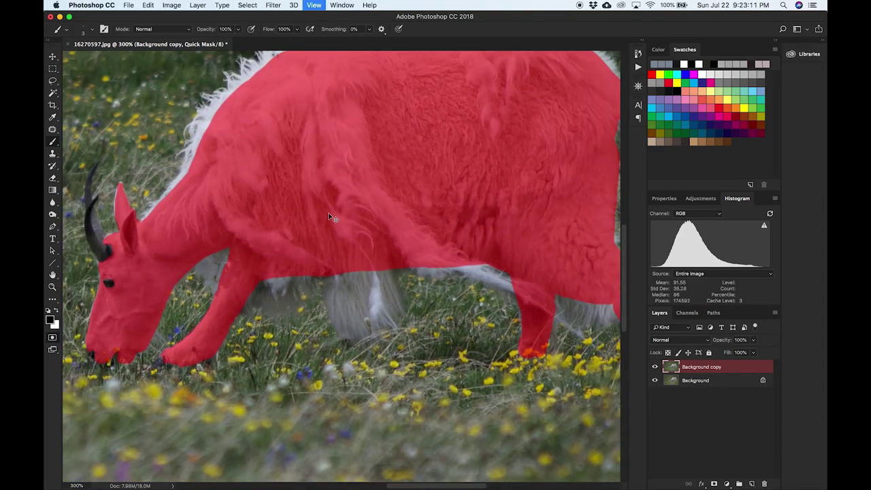
{"action": "key", "text": "super+equal"}
{"action": "left_click_drag", "start_coordinate": [505, 92], "coordinate": [302, 113]}
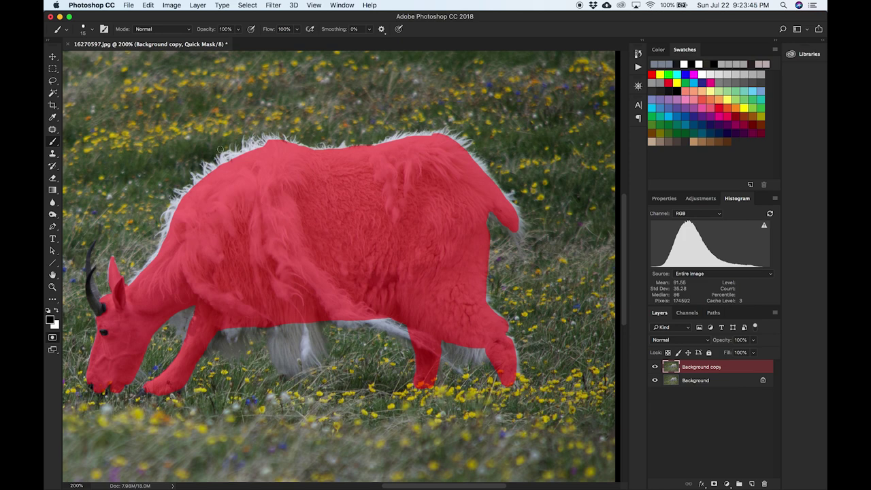
Step: Reshape the 15 px brush tip into a narrow, angled ellipse, keeping its hardness at 100%
{"action": "left_click", "coordinate": [92, 30]}
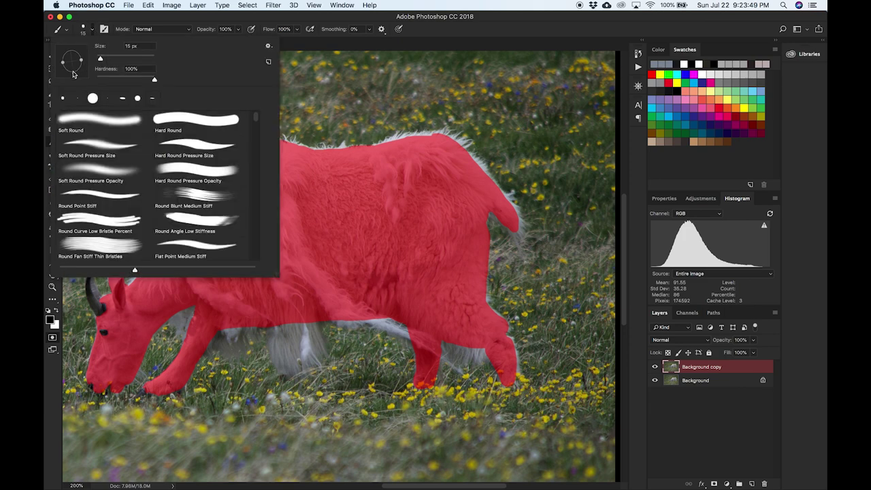
{"action": "left_click_drag", "start_coordinate": [62, 64], "coordinate": [70, 64]}
{"action": "left_click_drag", "start_coordinate": [75, 76], "coordinate": [76, 76]}
{"action": "left_click", "coordinate": [199, 22]}
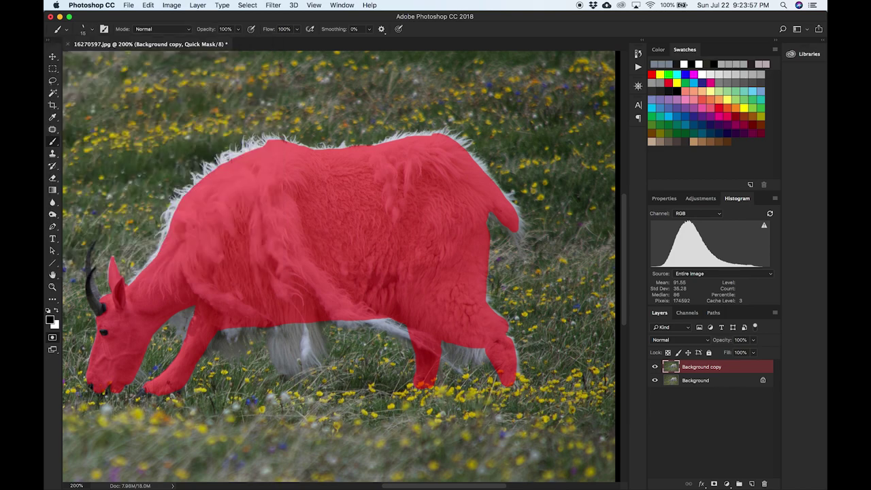
Step: Paint pointed fur tufts onto the quick mask along the top of the goat's shoulder hump with the angled 15 px brush
{"action": "scroll", "coordinate": [257, 156], "scroll_direction": "up", "scroll_amount": 5}
{"action": "key", "text": "super+equal"}
{"action": "left_click_drag", "start_coordinate": [222, 118], "coordinate": [317, 230]}
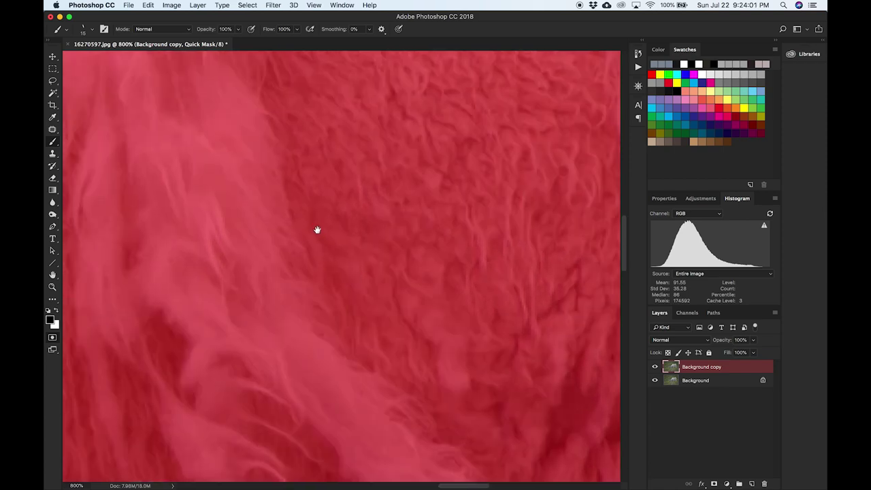
{"action": "scroll", "coordinate": [317, 230], "scroll_direction": "up", "scroll_amount": 10}
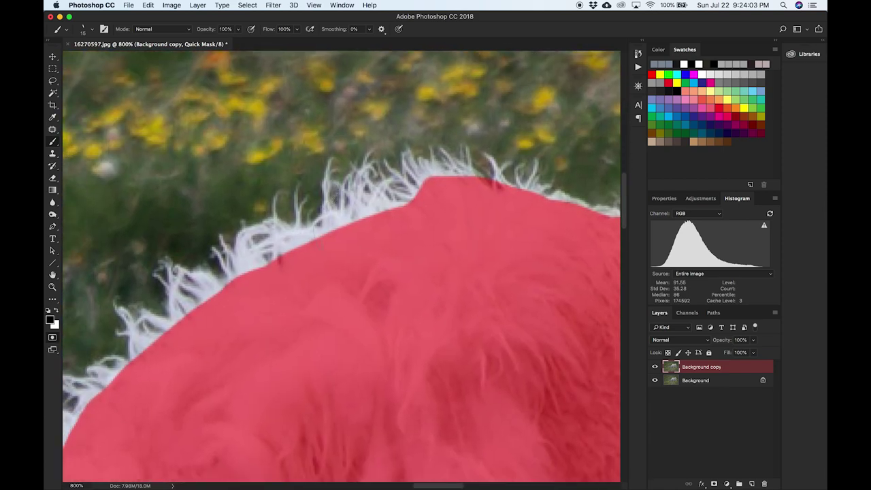
{"action": "mouse_move", "coordinate": [328, 223]}
{"action": "left_mouse_down"}
{"action": "mouse_move", "coordinate": [343, 205]}
{"action": "mouse_move", "coordinate": [360, 230]}
{"action": "mouse_move", "coordinate": [363, 196]}
{"action": "mouse_move", "coordinate": [365, 214]}
{"action": "mouse_move", "coordinate": [383, 202]}
{"action": "mouse_move", "coordinate": [402, 213]}
{"action": "mouse_move", "coordinate": [417, 208]}
{"action": "mouse_move", "coordinate": [422, 174]}
{"action": "mouse_move", "coordinate": [478, 163]}
{"action": "left_mouse_up"}
{"action": "mouse_move", "coordinate": [269, 251]}
{"action": "left_mouse_down"}
{"action": "mouse_move", "coordinate": [325, 239]}
{"action": "mouse_move", "coordinate": [332, 223]}
{"action": "mouse_move", "coordinate": [302, 261]}
{"action": "mouse_move", "coordinate": [282, 268]}
{"action": "mouse_move", "coordinate": [249, 264]}
{"action": "mouse_move", "coordinate": [245, 254]}
{"action": "mouse_move", "coordinate": [240, 264]}
{"action": "mouse_move", "coordinate": [259, 257]}
{"action": "mouse_move", "coordinate": [265, 266]}
{"action": "mouse_move", "coordinate": [277, 238]}
{"action": "left_mouse_up"}
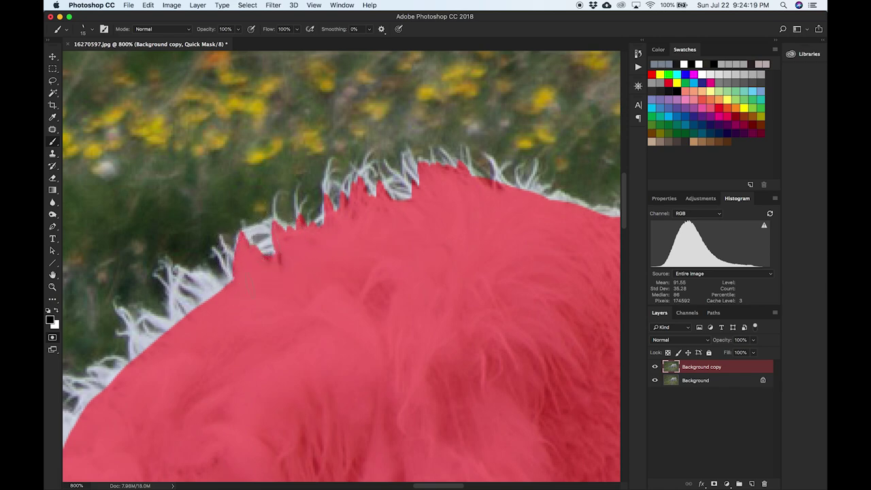
Step: Re-angle the 15 px elliptical brush tip and paint fur tufts onto the mask down the front of the shoulder towards the neck
{"action": "left_click_drag", "start_coordinate": [248, 314], "coordinate": [324, 236]}
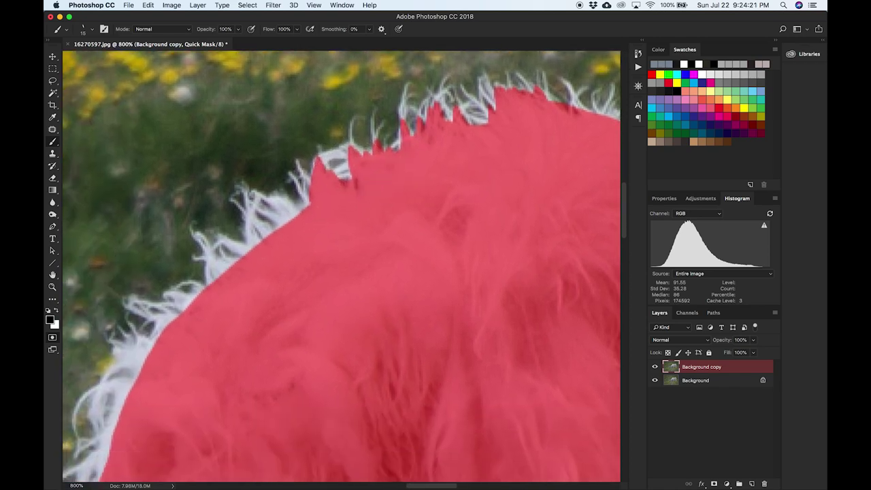
{"action": "left_click", "coordinate": [92, 30]}
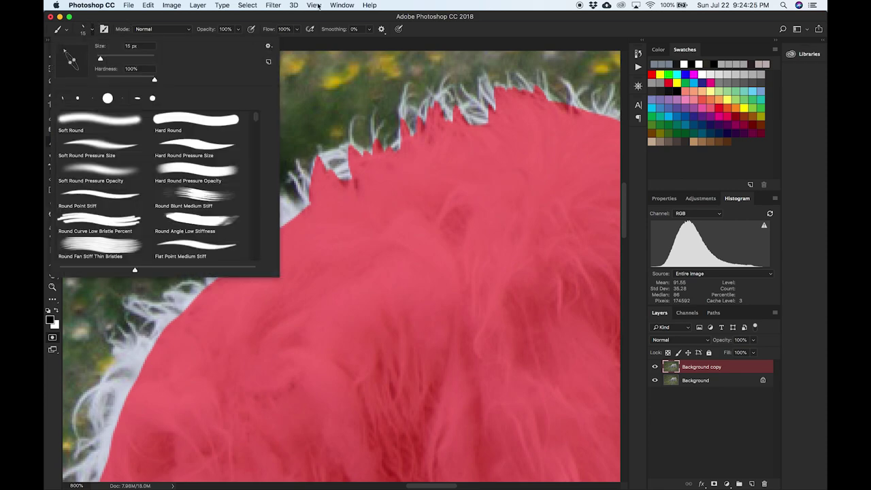
{"action": "left_click", "coordinate": [310, 13]}
{"action": "mouse_move", "coordinate": [281, 204]}
{"action": "left_mouse_down"}
{"action": "mouse_move", "coordinate": [312, 215]}
{"action": "mouse_move", "coordinate": [309, 198]}
{"action": "mouse_move", "coordinate": [323, 207]}
{"action": "mouse_move", "coordinate": [307, 230]}
{"action": "mouse_move", "coordinate": [254, 229]}
{"action": "mouse_move", "coordinate": [255, 260]}
{"action": "mouse_move", "coordinate": [218, 275]}
{"action": "mouse_move", "coordinate": [195, 281]}
{"action": "left_mouse_up"}
{"action": "mouse_move", "coordinate": [243, 324]}
{"action": "left_mouse_down"}
{"action": "mouse_move", "coordinate": [349, 205]}
{"action": "mouse_move", "coordinate": [303, 187]}
{"action": "mouse_move", "coordinate": [277, 212]}
{"action": "mouse_move", "coordinate": [249, 243]}
{"action": "mouse_move", "coordinate": [250, 264]}
{"action": "mouse_move", "coordinate": [235, 277]}
{"action": "mouse_move", "coordinate": [223, 331]}
{"action": "left_mouse_up"}
Step: Refine the quick mask along the goat's forehead edge between the horn and the eye with a 6 px brush
{"action": "mouse_move", "coordinate": [211, 347]}
{"action": "left_mouse_down"}
{"action": "mouse_move", "coordinate": [342, 206]}
{"action": "mouse_move", "coordinate": [333, 185]}
{"action": "mouse_move", "coordinate": [312, 205]}
{"action": "mouse_move", "coordinate": [283, 267]}
{"action": "mouse_move", "coordinate": [252, 287]}
{"action": "mouse_move", "coordinate": [234, 325]}
{"action": "mouse_move", "coordinate": [208, 337]}
{"action": "mouse_move", "coordinate": [189, 369]}
{"action": "mouse_move", "coordinate": [365, 225]}
{"action": "left_mouse_up"}
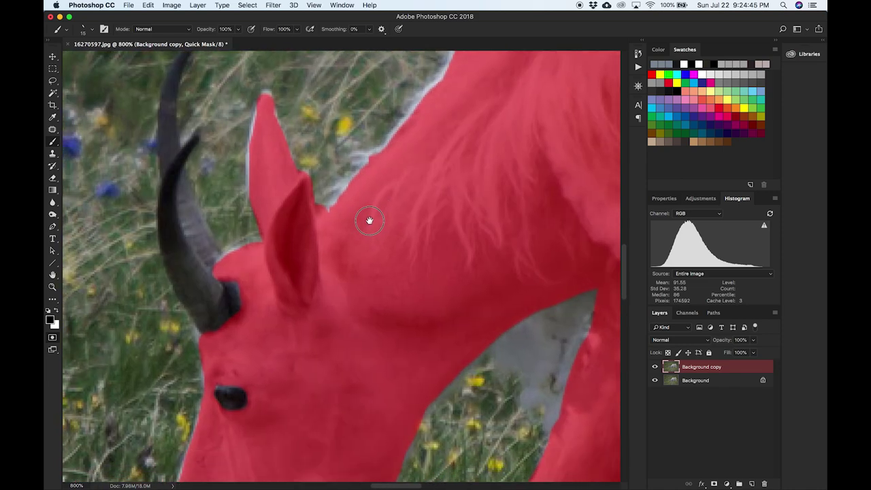
{"action": "mouse_move", "coordinate": [274, 83]}
{"action": "left_mouse_down"}
{"action": "mouse_move", "coordinate": [253, 164]}
{"action": "mouse_move", "coordinate": [284, 259]}
{"action": "mouse_move", "coordinate": [234, 269]}
{"action": "mouse_move", "coordinate": [261, 264]}
{"action": "mouse_move", "coordinate": [231, 262]}
{"action": "left_mouse_up"}
{"action": "left_click_drag", "start_coordinate": [308, 344], "coordinate": [334, 169]}
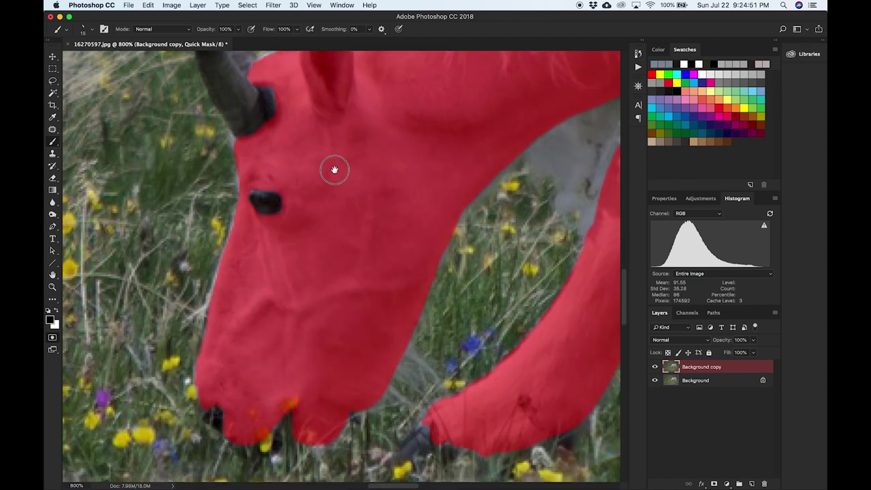
{"action": "mouse_move", "coordinate": [238, 163]}
{"action": "left_mouse_down"}
{"action": "mouse_move", "coordinate": [243, 140]}
{"action": "mouse_move", "coordinate": [230, 160]}
{"action": "mouse_move", "coordinate": [234, 170]}
{"action": "left_mouse_up"}
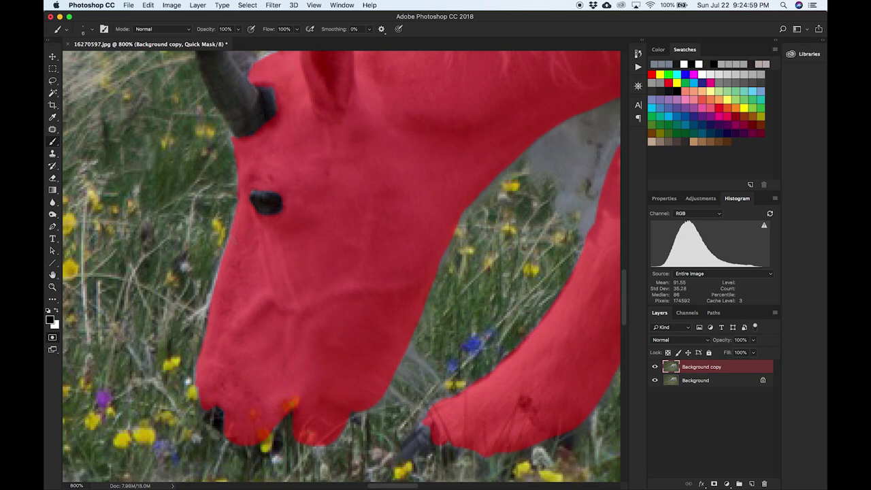
Step: Clean up the quick mask's lower edge along the belly behind the front leg, enlarging the brush to 9 px
{"action": "left_click_drag", "start_coordinate": [331, 319], "coordinate": [236, 273]}
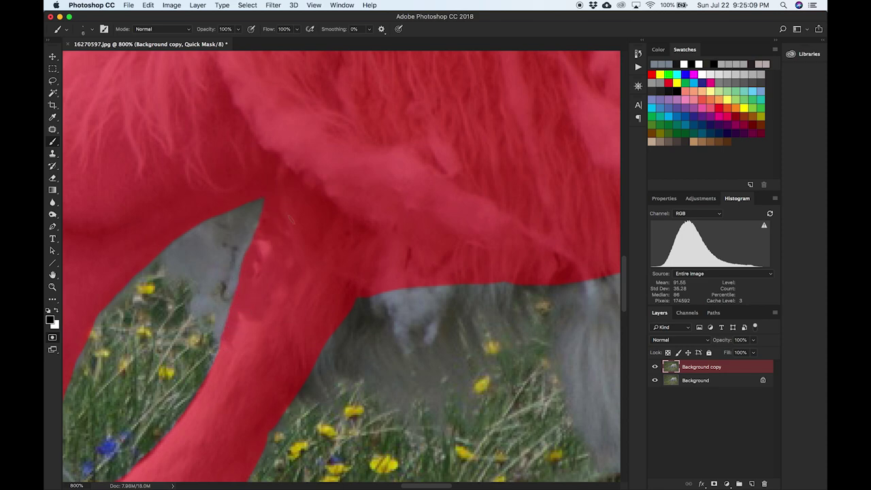
{"action": "left_click_drag", "start_coordinate": [322, 251], "coordinate": [233, 219]}
{"action": "mouse_move", "coordinate": [170, 338]}
{"action": "left_mouse_down"}
{"action": "mouse_move", "coordinate": [236, 288]}
{"action": "mouse_move", "coordinate": [230, 277]}
{"action": "mouse_move", "coordinate": [195, 309]}
{"action": "mouse_move", "coordinate": [246, 274]}
{"action": "mouse_move", "coordinate": [264, 269]}
{"action": "mouse_move", "coordinate": [229, 282]}
{"action": "mouse_move", "coordinate": [276, 266]}
{"action": "left_mouse_up"}
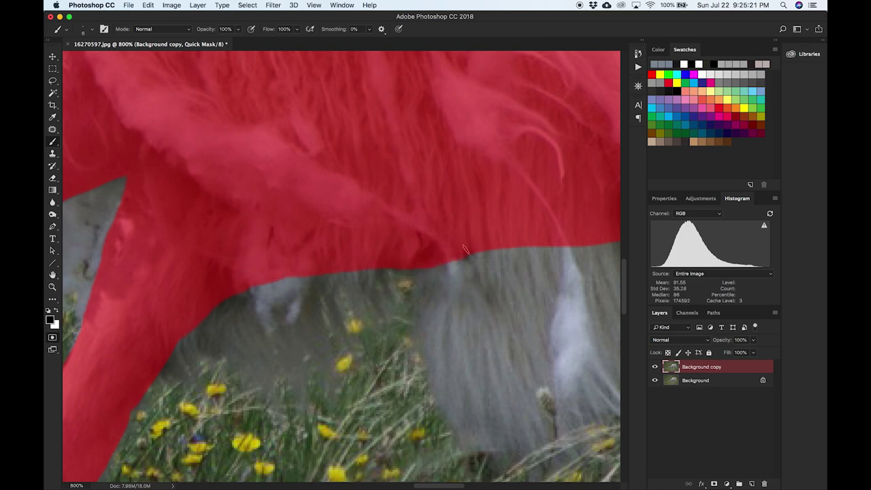
{"action": "left_click_drag", "start_coordinate": [440, 206], "coordinate": [304, 198]}
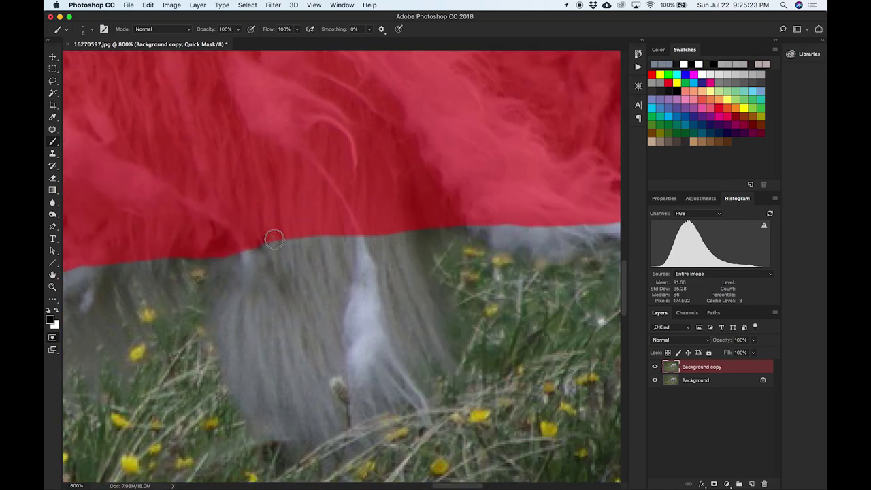
{"action": "mouse_move", "coordinate": [241, 244]}
{"action": "left_mouse_down"}
{"action": "mouse_move", "coordinate": [231, 245]}
{"action": "mouse_move", "coordinate": [424, 224]}
{"action": "left_mouse_up"}
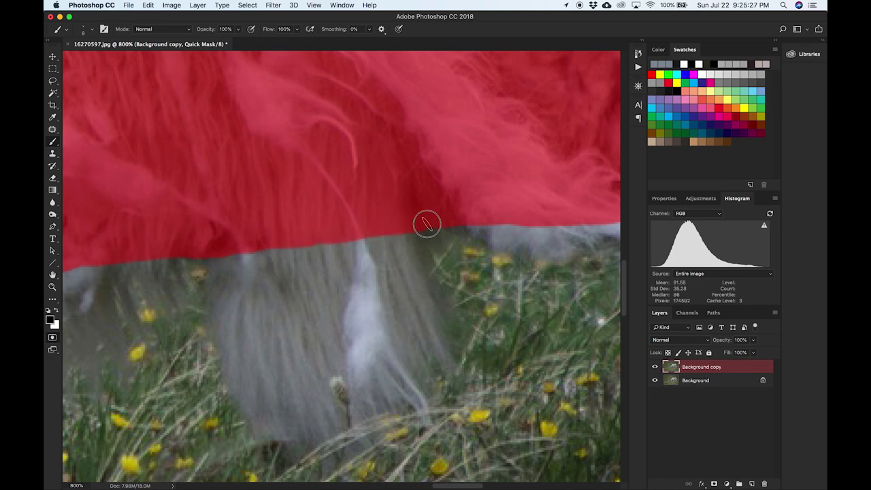
Step: Refine the quick mask around the rearmost hind leg and along the back of the thigh with the 9 px brush
{"action": "mouse_move", "coordinate": [521, 195]}
{"action": "left_mouse_down"}
{"action": "mouse_move", "coordinate": [265, 196]}
{"action": "mouse_move", "coordinate": [170, 162]}
{"action": "left_mouse_up"}
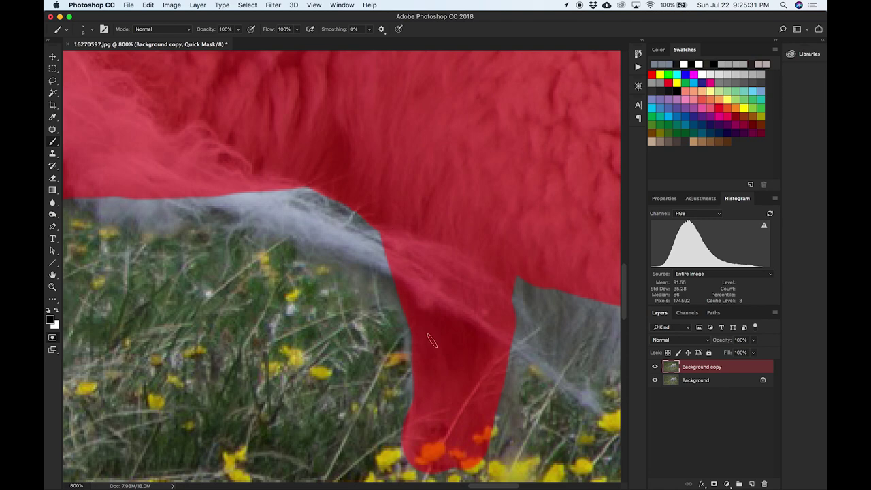
{"action": "mouse_move", "coordinate": [489, 327]}
{"action": "left_mouse_down"}
{"action": "mouse_move", "coordinate": [321, 305]}
{"action": "mouse_move", "coordinate": [266, 261]}
{"action": "left_mouse_up"}
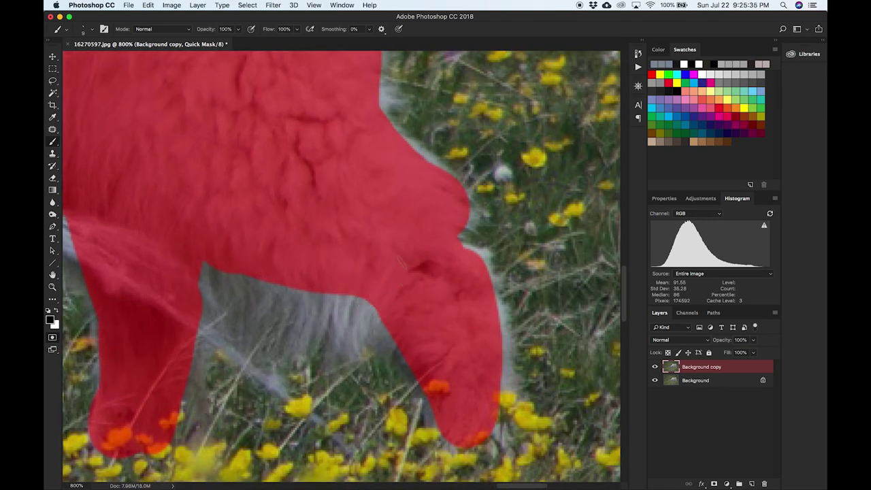
{"action": "left_click_drag", "start_coordinate": [494, 371], "coordinate": [496, 439]}
{"action": "mouse_move", "coordinate": [431, 389]}
{"action": "left_mouse_down"}
{"action": "mouse_move", "coordinate": [428, 434]}
{"action": "mouse_move", "coordinate": [438, 443]}
{"action": "mouse_move", "coordinate": [452, 437]}
{"action": "mouse_move", "coordinate": [444, 448]}
{"action": "mouse_move", "coordinate": [441, 435]}
{"action": "mouse_move", "coordinate": [447, 448]}
{"action": "mouse_move", "coordinate": [496, 422]}
{"action": "left_mouse_up"}
{"action": "scroll", "coordinate": [336, 224], "scroll_direction": "up", "scroll_amount": 5}
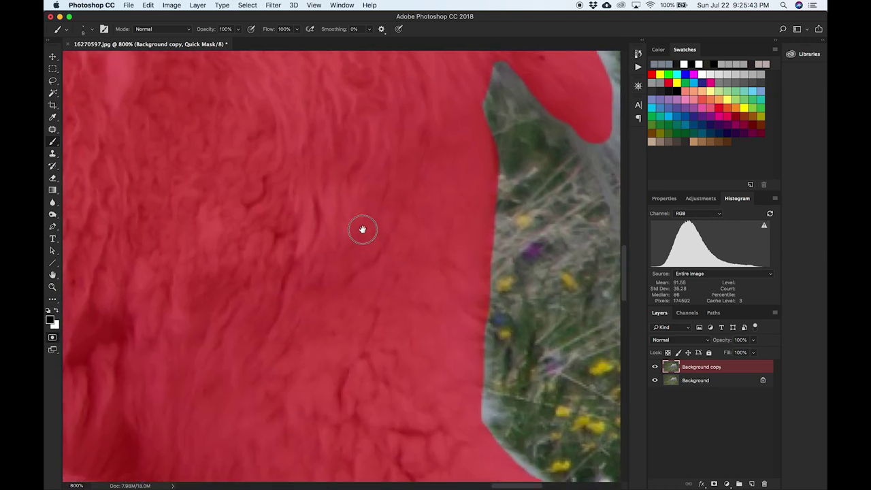
{"action": "left_click_drag", "start_coordinate": [362, 229], "coordinate": [314, 179]}
{"action": "left_click_drag", "start_coordinate": [428, 344], "coordinate": [446, 385]}
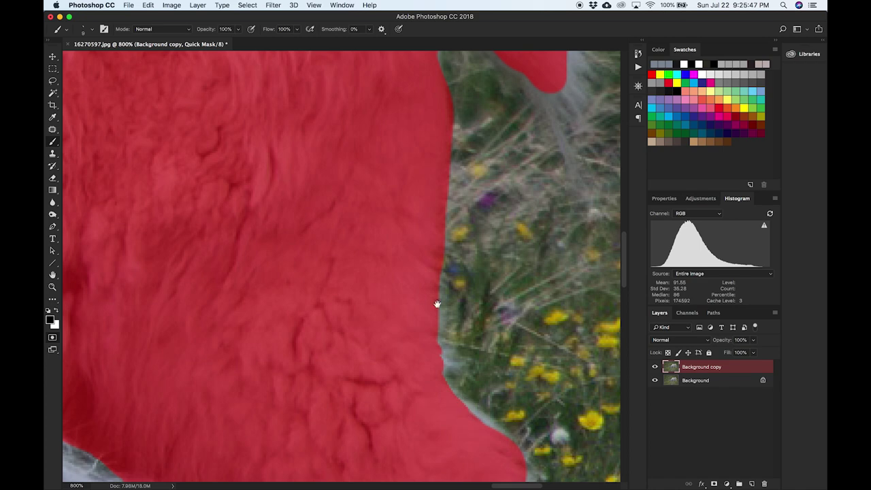
Step: Re-angle the 9 px brush tip and paint fur tufts onto the mask along the slope of the rump towards the tail
{"action": "scroll", "coordinate": [391, 329], "scroll_direction": "up", "scroll_amount": 10}
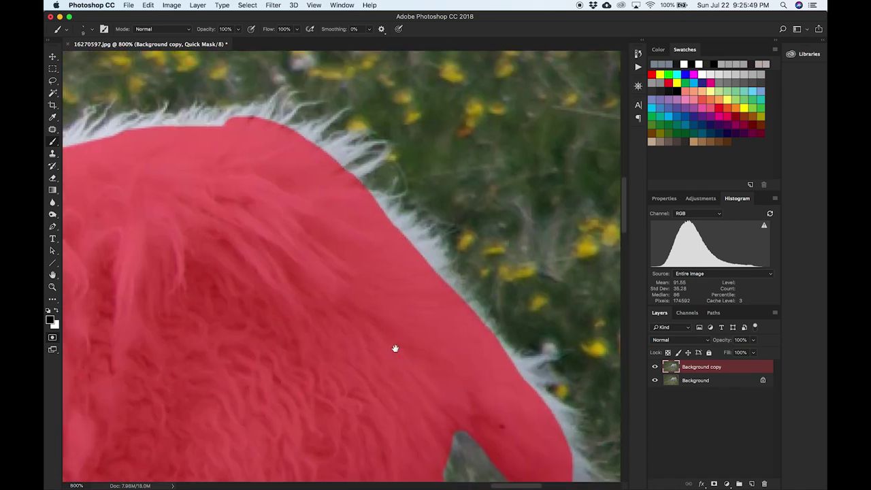
{"action": "left_click", "coordinate": [92, 30]}
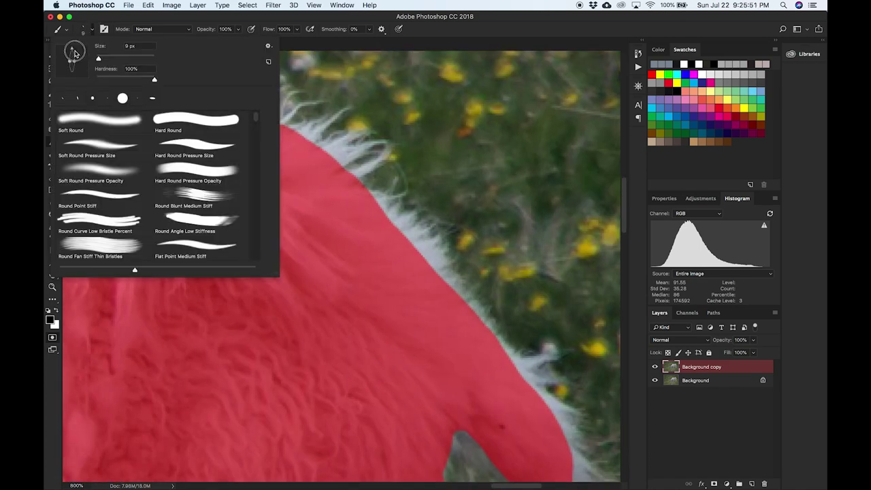
{"action": "mouse_move", "coordinate": [320, 146]}
{"action": "left_mouse_down"}
{"action": "mouse_move", "coordinate": [347, 180]}
{"action": "mouse_move", "coordinate": [326, 155]}
{"action": "mouse_move", "coordinate": [365, 174]}
{"action": "mouse_move", "coordinate": [352, 188]}
{"action": "mouse_move", "coordinate": [406, 223]}
{"action": "mouse_move", "coordinate": [375, 225]}
{"action": "mouse_move", "coordinate": [414, 236]}
{"action": "mouse_move", "coordinate": [407, 240]}
{"action": "mouse_move", "coordinate": [525, 381]}
{"action": "left_mouse_up"}
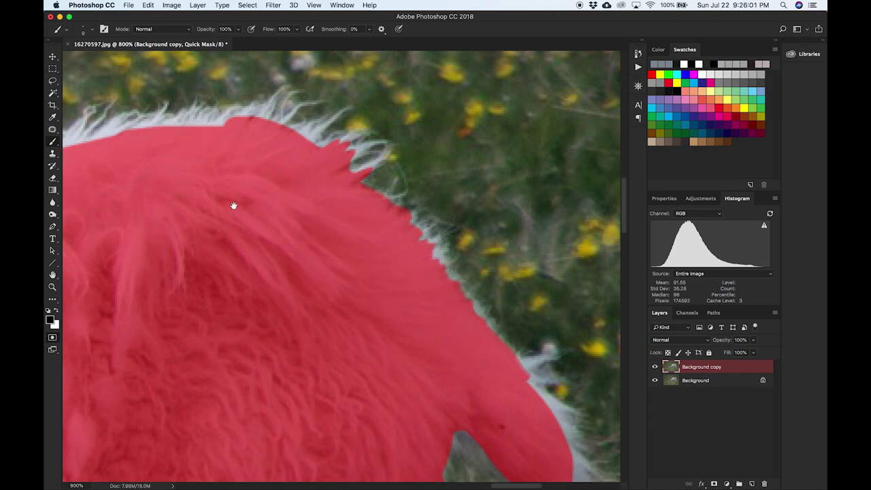
Step: Paint fur tufts onto the quick mask along the top of the rump and the rear part of the back
{"action": "left_click_drag", "start_coordinate": [233, 205], "coordinate": [383, 245]}
{"action": "mouse_move", "coordinate": [381, 159]}
{"action": "left_mouse_down"}
{"action": "mouse_move", "coordinate": [432, 179]}
{"action": "mouse_move", "coordinate": [454, 174]}
{"action": "mouse_move", "coordinate": [466, 185]}
{"action": "mouse_move", "coordinate": [364, 162]}
{"action": "mouse_move", "coordinate": [308, 164]}
{"action": "mouse_move", "coordinate": [252, 180]}
{"action": "mouse_move", "coordinate": [252, 170]}
{"action": "mouse_move", "coordinate": [227, 183]}
{"action": "mouse_move", "coordinate": [222, 173]}
{"action": "mouse_move", "coordinate": [165, 203]}
{"action": "mouse_move", "coordinate": [228, 183]}
{"action": "left_mouse_up"}
{"action": "mouse_move", "coordinate": [285, 174]}
{"action": "left_mouse_down"}
{"action": "mouse_move", "coordinate": [265, 165]}
{"action": "mouse_move", "coordinate": [239, 170]}
{"action": "left_mouse_up"}
{"action": "scroll", "coordinate": [376, 163], "scroll_direction": "left", "scroll_amount": 10}
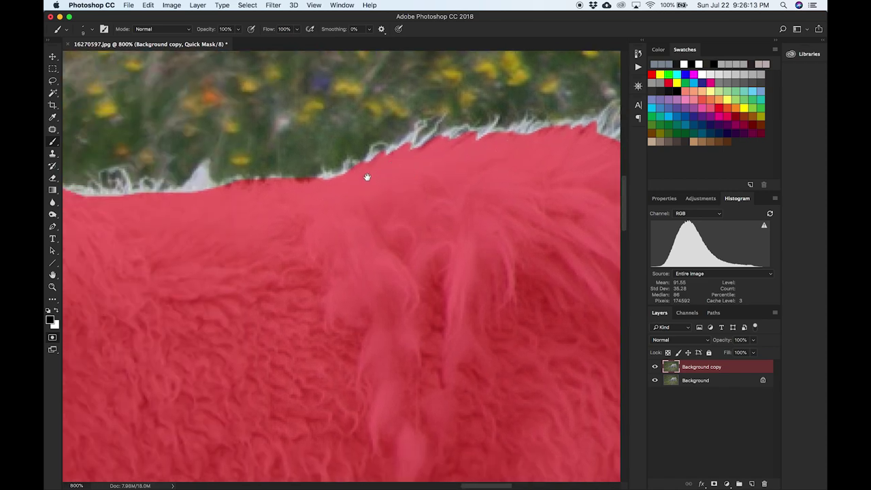
Step: Re-angle the 9 px brush tip again and paint fur tufts onto the mask across the middle of the back towards the shoulder
{"action": "left_click", "coordinate": [92, 30]}
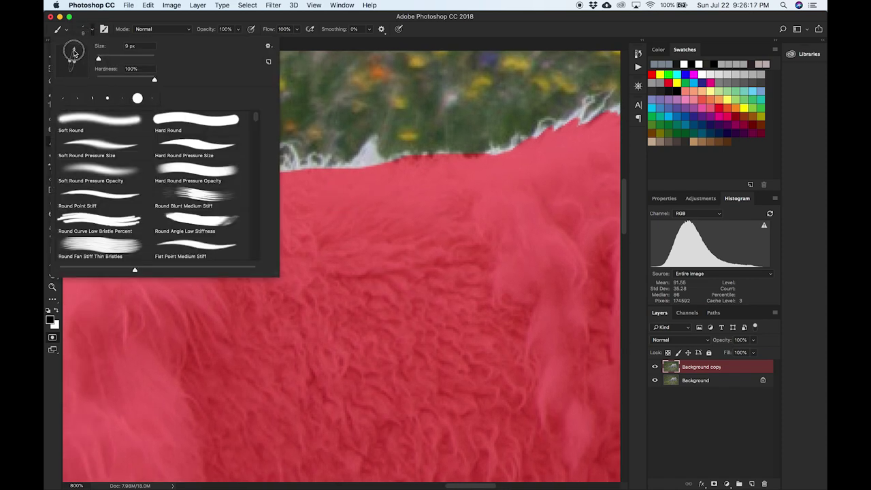
{"action": "left_click", "coordinate": [358, 170]}
{"action": "mouse_move", "coordinate": [358, 170]}
{"action": "left_mouse_down"}
{"action": "mouse_move", "coordinate": [376, 155]}
{"action": "mouse_move", "coordinate": [371, 166]}
{"action": "left_mouse_up"}
{"action": "mouse_move", "coordinate": [297, 175]}
{"action": "left_mouse_down"}
{"action": "mouse_move", "coordinate": [198, 161]}
{"action": "mouse_move", "coordinate": [139, 136]}
{"action": "left_mouse_up"}
Step: Examine the quick mask over the whole goat, including the head, belly fur and legs, at several magnifications
{"action": "key", "text": "super+minus"}
{"action": "key", "text": "super+minus"}
{"action": "key", "text": "super+minus"}
{"action": "key", "text": "super+minus"}
{"action": "key", "text": "super+minus"}
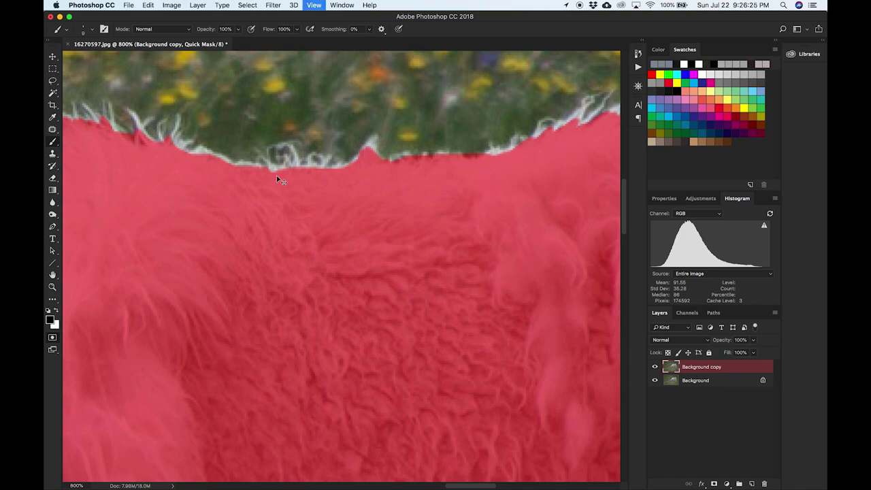
{"action": "key", "text": "super+minus"}
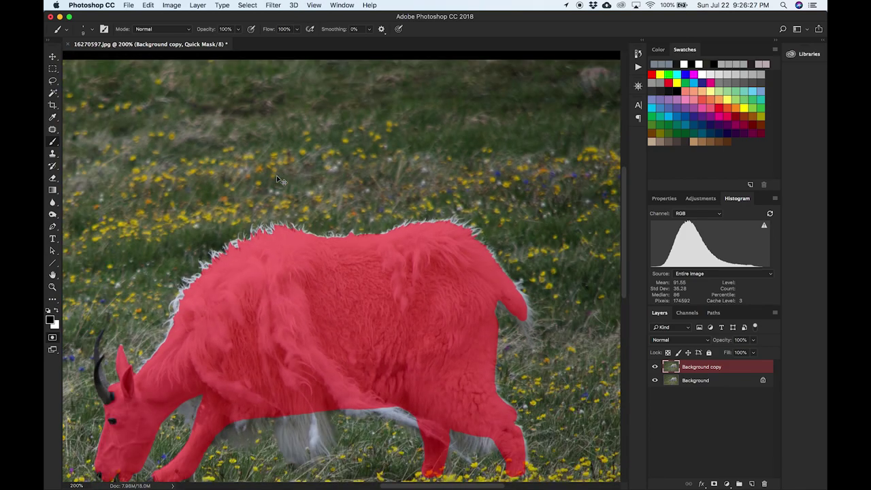
{"action": "key", "text": "super+minus"}
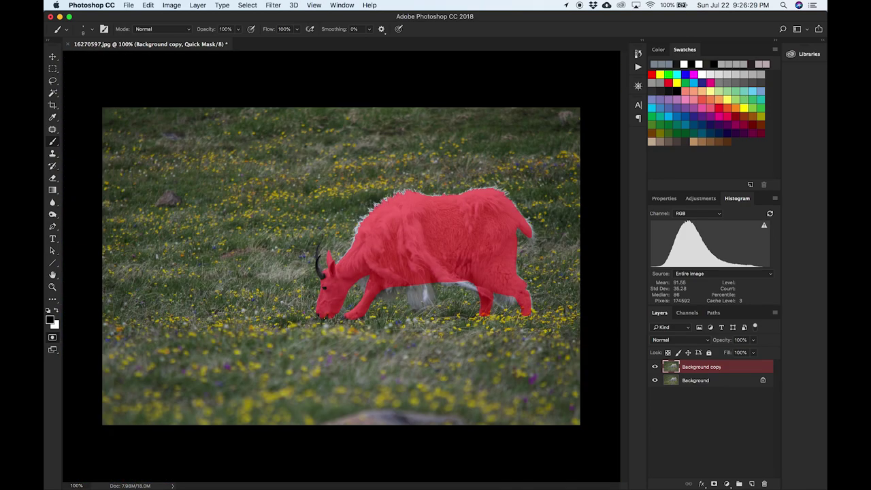
{"action": "key", "text": "super+plus"}
{"action": "key", "text": "super+plus"}
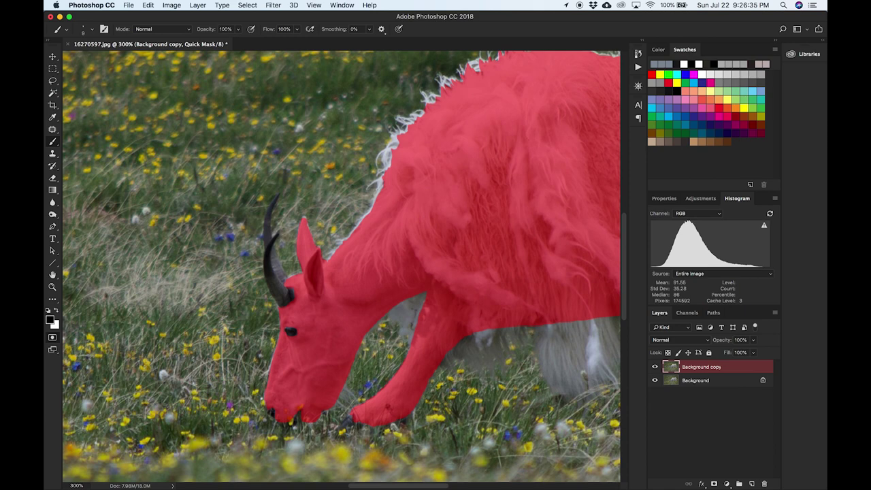
{"action": "mouse_move", "coordinate": [496, 317]}
{"action": "left_mouse_down"}
{"action": "mouse_move", "coordinate": [321, 301]}
{"action": "mouse_move", "coordinate": [283, 288]}
{"action": "mouse_move", "coordinate": [380, 266]}
{"action": "mouse_move", "coordinate": [350, 265]}
{"action": "left_mouse_up"}
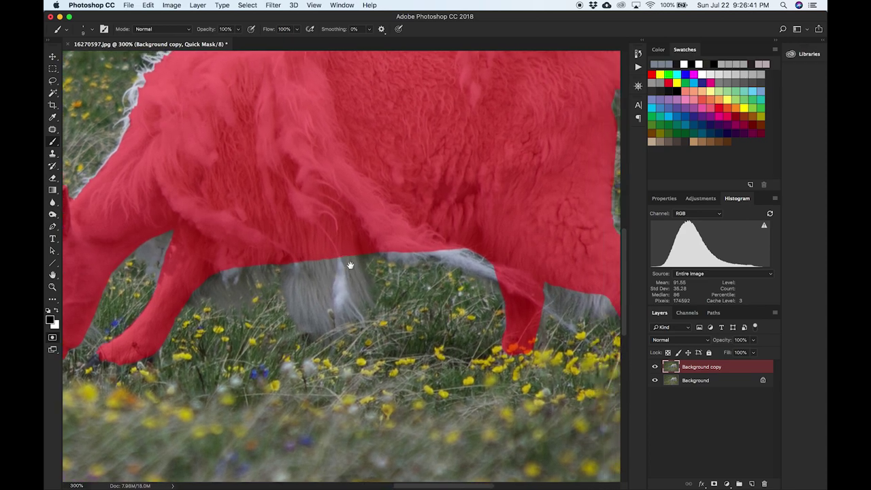
{"action": "key", "text": "super+minus"}
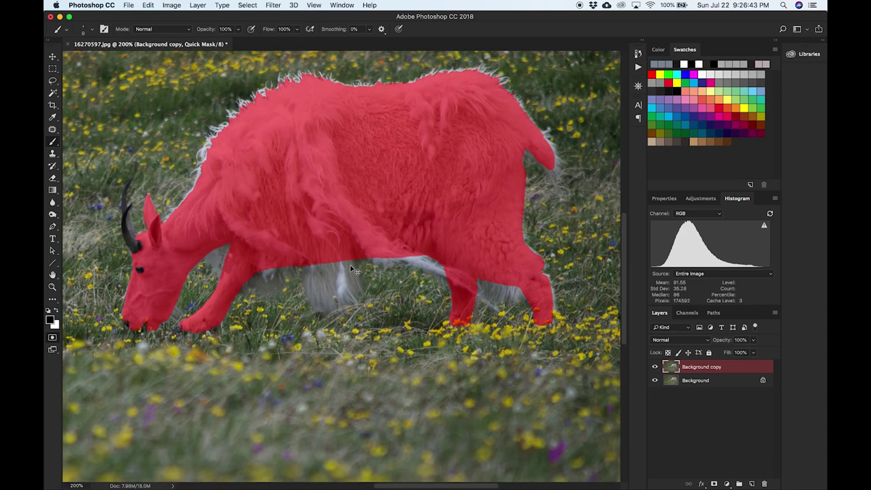
{"action": "key", "text": "super+minus"}
{"action": "key", "text": "super+plus"}
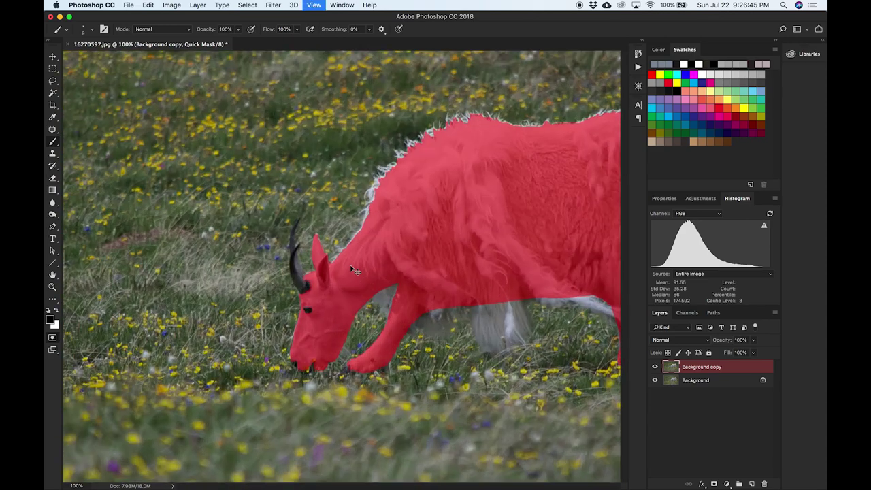
{"action": "left_click_drag", "start_coordinate": [496, 283], "coordinate": [361, 281]}
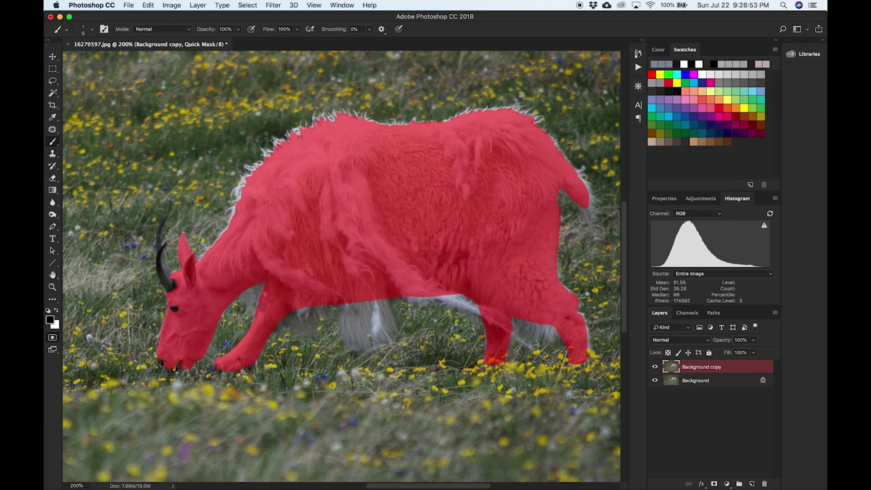
Step: Exit Quick Mask mode and copy the selected goat from the Background copy layer to a new layer with Layer Via Copy
{"action": "key", "text": "q"}
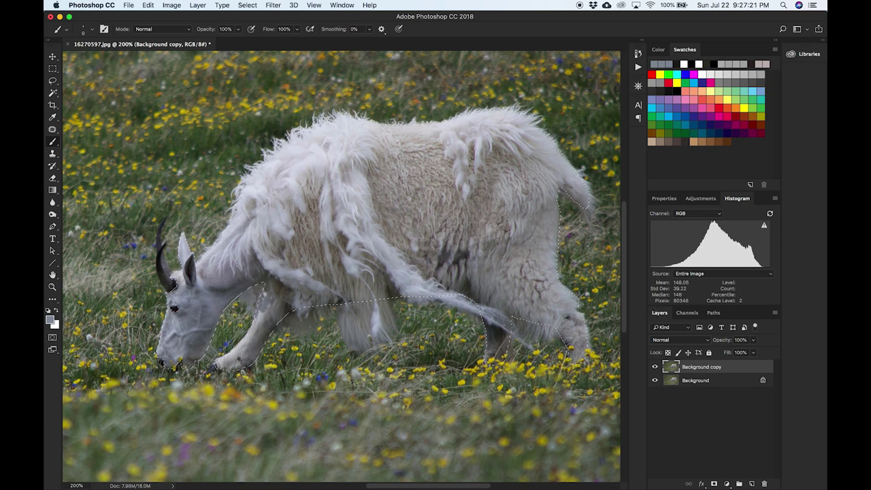
{"action": "left_click", "coordinate": [54, 83]}
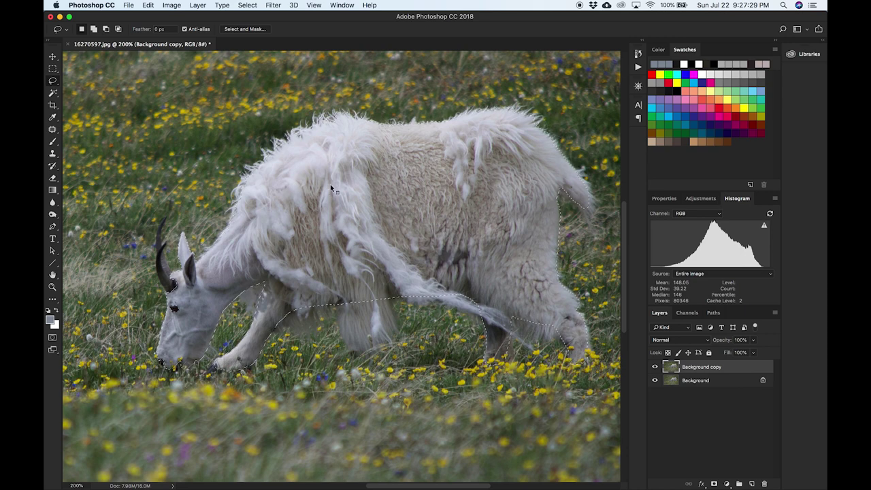
{"action": "right_click", "coordinate": [358, 177]}
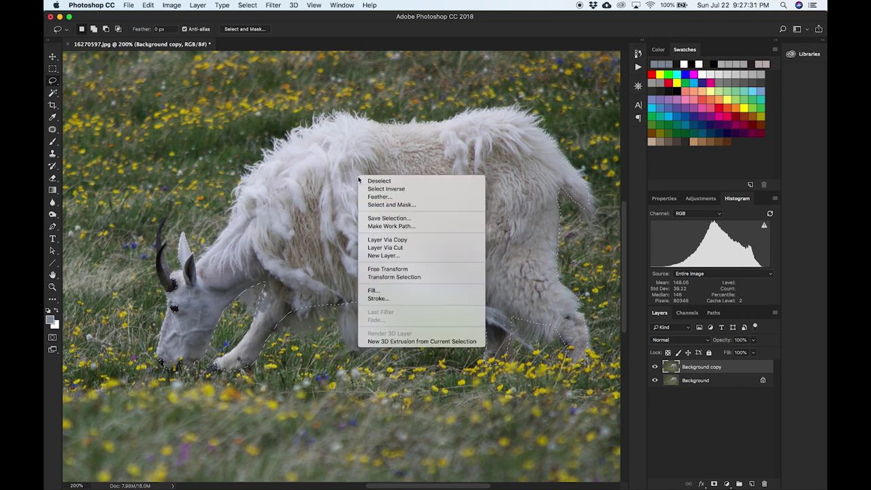
{"action": "left_click", "coordinate": [404, 240]}
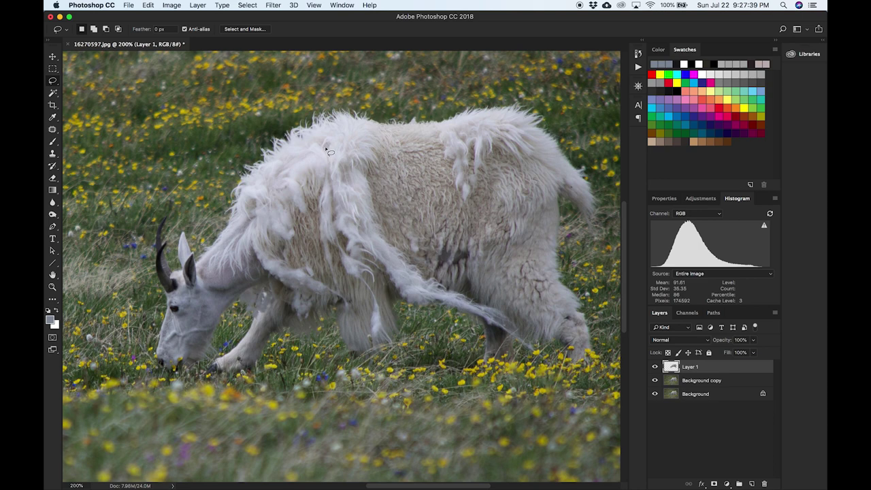
Step: Hide the Background copy and Background layers, and rename the goat cutout layer as goat
{"action": "left_click", "coordinate": [654, 380]}
{"action": "left_click", "coordinate": [654, 393]}
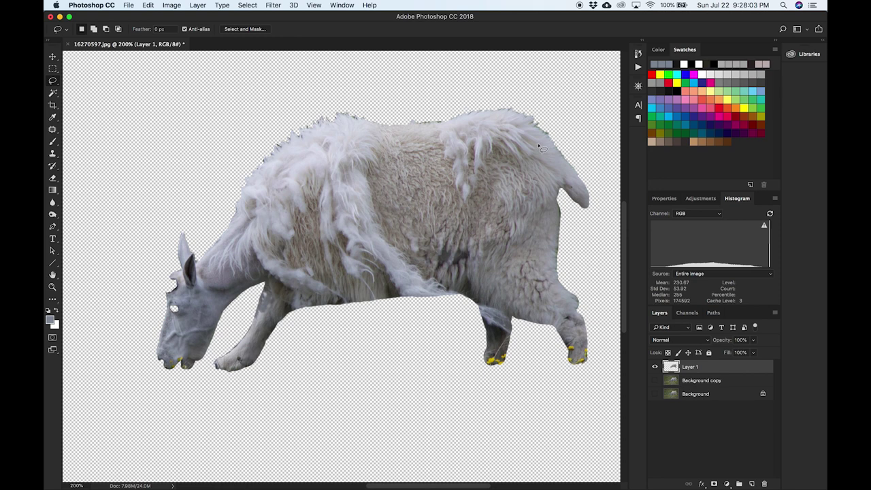
{"action": "double_click", "coordinate": [690, 368]}
{"action": "key", "text": "BackSpace"}
{"action": "key", "text": "Return"}
{"action": "scroll", "coordinate": [197, 293], "scroll_direction": "up", "scroll_amount": 1}
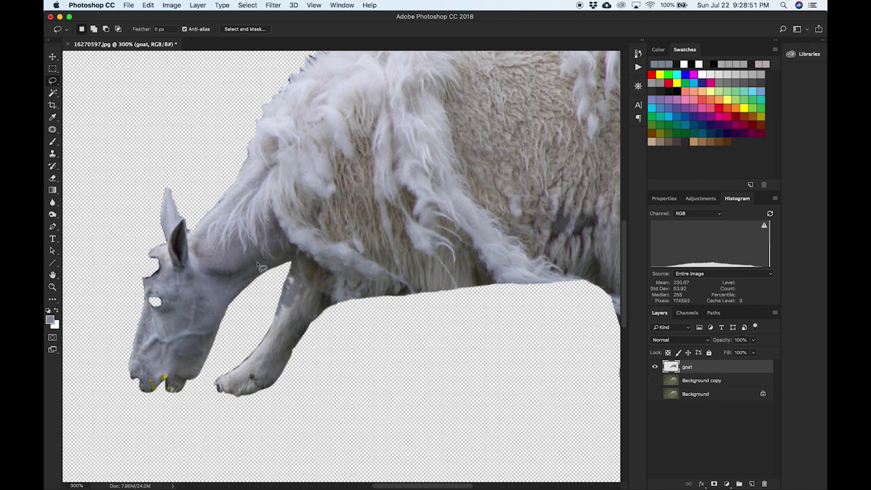
Step: Duplicate the goat layer
{"action": "scroll", "coordinate": [286, 255], "scroll_direction": "down", "scroll_amount": 1}
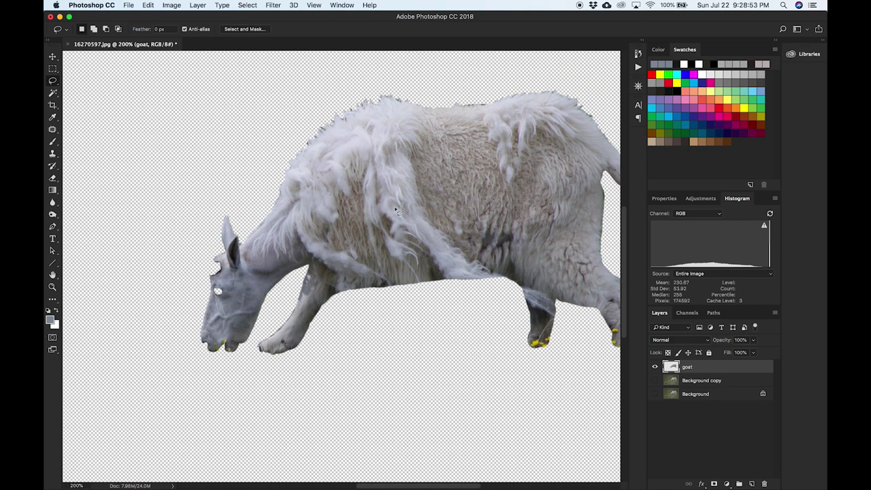
{"action": "left_click_drag", "start_coordinate": [434, 194], "coordinate": [347, 200]}
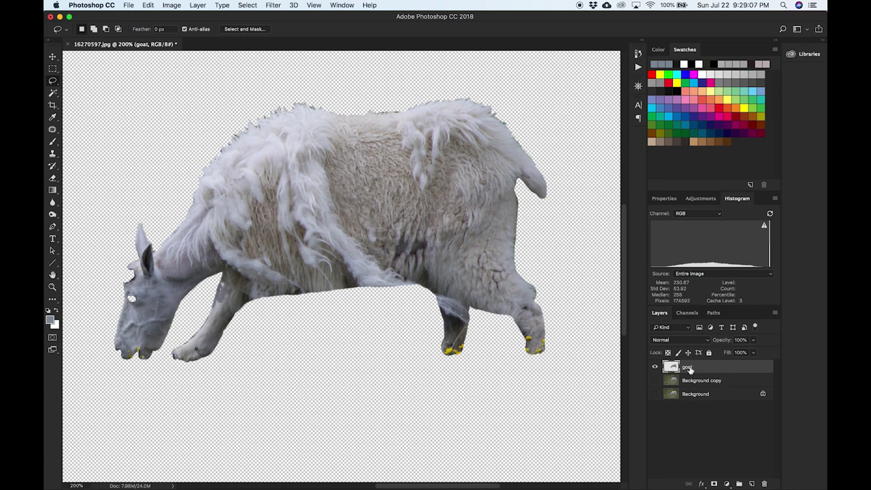
{"action": "left_click_drag", "start_coordinate": [686, 368], "coordinate": [752, 483]}
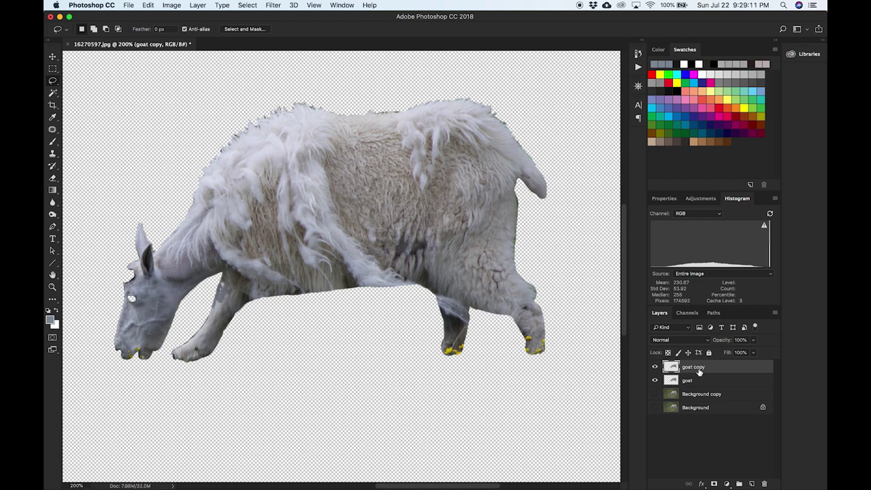
{"action": "left_click", "coordinate": [751, 483]}
Step: Enter Quick Mask mode on the goat copy layer and paint over the head, ears and neck with a 50 px brush
{"action": "left_click_drag", "start_coordinate": [282, 293], "coordinate": [401, 293]}
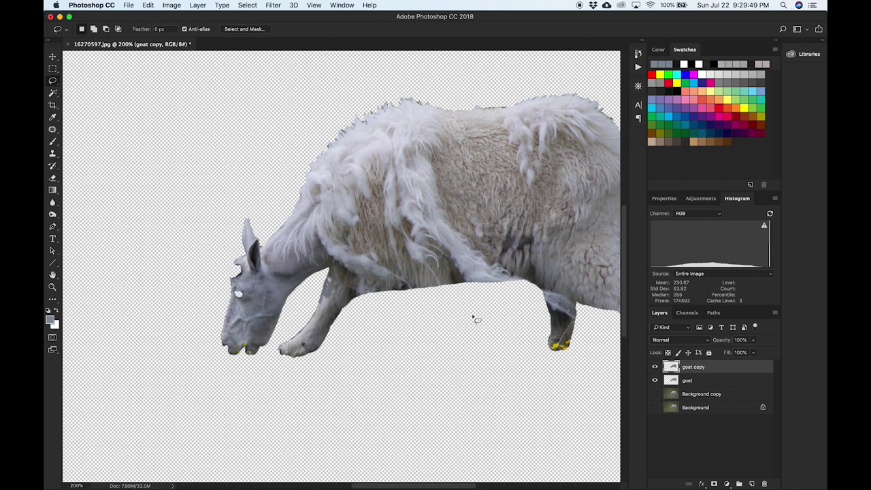
{"action": "key", "text": "q"}
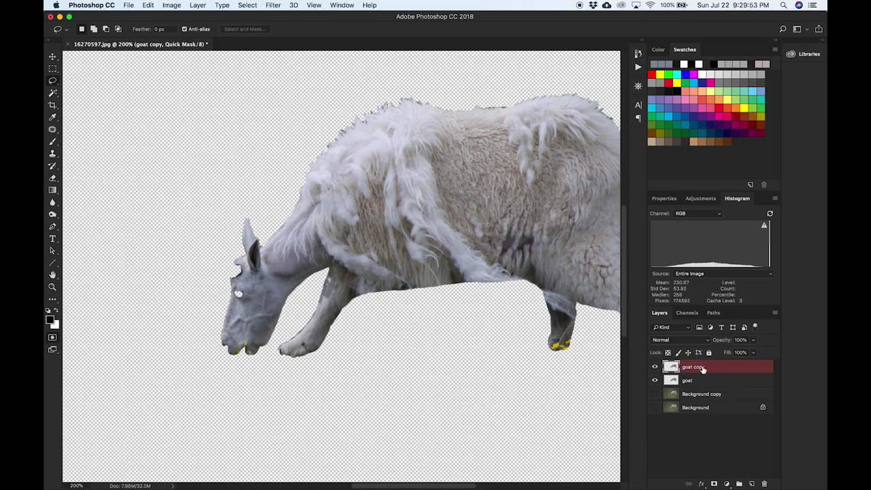
{"action": "key", "text": "b"}
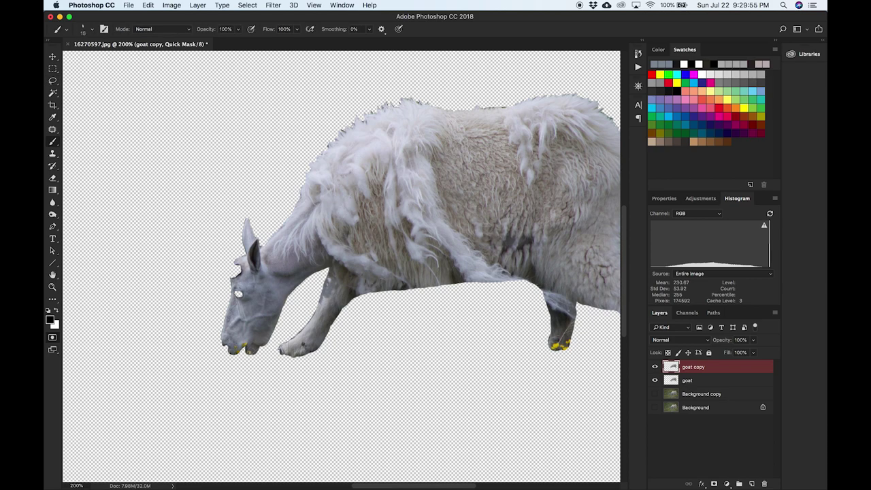
{"action": "key", "text": "super+plus"}
{"action": "key", "text": "super+plus"}
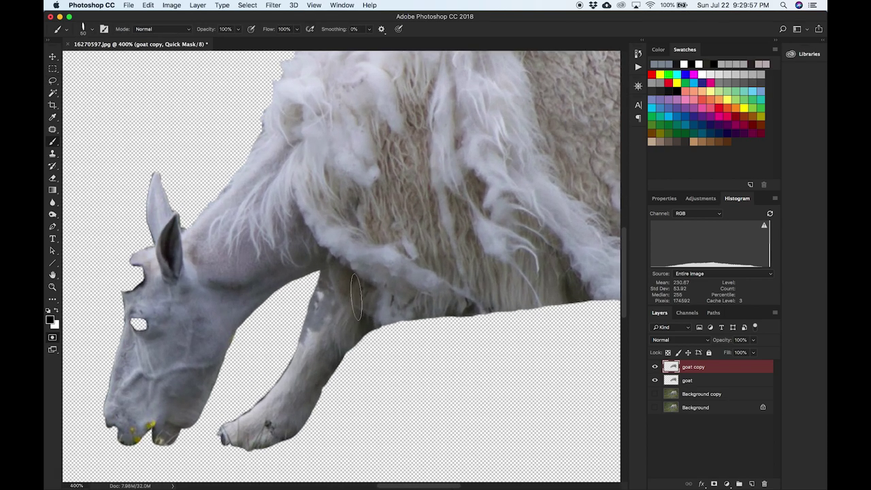
{"action": "left_click_drag", "start_coordinate": [180, 296], "coordinate": [248, 265]}
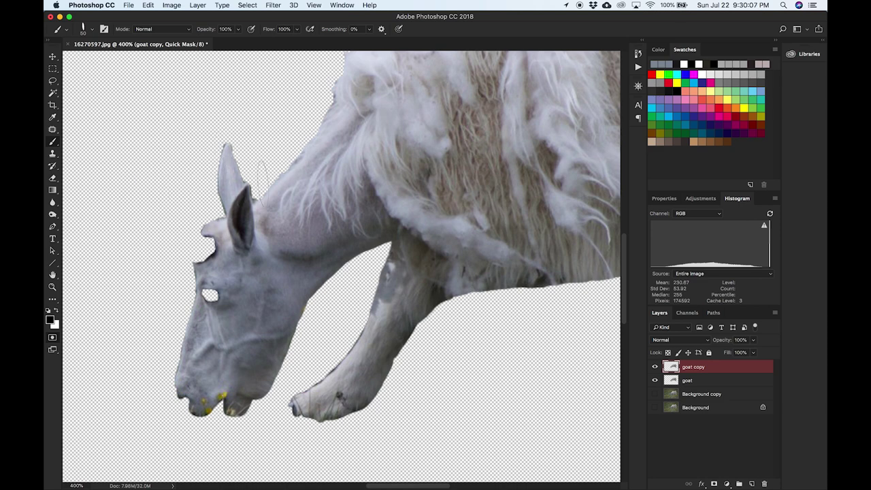
{"action": "mouse_move", "coordinate": [249, 211]}
{"action": "left_mouse_down"}
{"action": "mouse_move", "coordinate": [244, 170]}
{"action": "mouse_move", "coordinate": [221, 146]}
{"action": "left_mouse_up"}
{"action": "mouse_move", "coordinate": [210, 197]}
{"action": "left_mouse_down"}
{"action": "mouse_move", "coordinate": [224, 140]}
{"action": "mouse_move", "coordinate": [215, 228]}
{"action": "mouse_move", "coordinate": [228, 242]}
{"action": "mouse_move", "coordinate": [204, 246]}
{"action": "mouse_move", "coordinate": [218, 269]}
{"action": "mouse_move", "coordinate": [253, 262]}
{"action": "mouse_move", "coordinate": [266, 270]}
{"action": "mouse_move", "coordinate": [194, 293]}
{"action": "mouse_move", "coordinate": [186, 284]}
{"action": "mouse_move", "coordinate": [234, 303]}
{"action": "mouse_move", "coordinate": [221, 350]}
{"action": "mouse_move", "coordinate": [227, 391]}
{"action": "mouse_move", "coordinate": [218, 398]}
{"action": "mouse_move", "coordinate": [253, 381]}
{"action": "mouse_move", "coordinate": [259, 388]}
{"action": "mouse_move", "coordinate": [286, 320]}
{"action": "mouse_move", "coordinate": [257, 330]}
{"action": "mouse_move", "coordinate": [297, 300]}
{"action": "mouse_move", "coordinate": [265, 289]}
{"action": "mouse_move", "coordinate": [256, 269]}
{"action": "mouse_move", "coordinate": [313, 268]}
{"action": "mouse_move", "coordinate": [300, 264]}
{"action": "mouse_move", "coordinate": [376, 235]}
{"action": "mouse_move", "coordinate": [329, 249]}
{"action": "mouse_move", "coordinate": [317, 231]}
{"action": "mouse_move", "coordinate": [321, 238]}
{"action": "mouse_move", "coordinate": [302, 250]}
{"action": "mouse_move", "coordinate": [292, 243]}
{"action": "mouse_move", "coordinate": [281, 252]}
{"action": "mouse_move", "coordinate": [270, 188]}
{"action": "mouse_move", "coordinate": [327, 106]}
{"action": "left_mouse_up"}
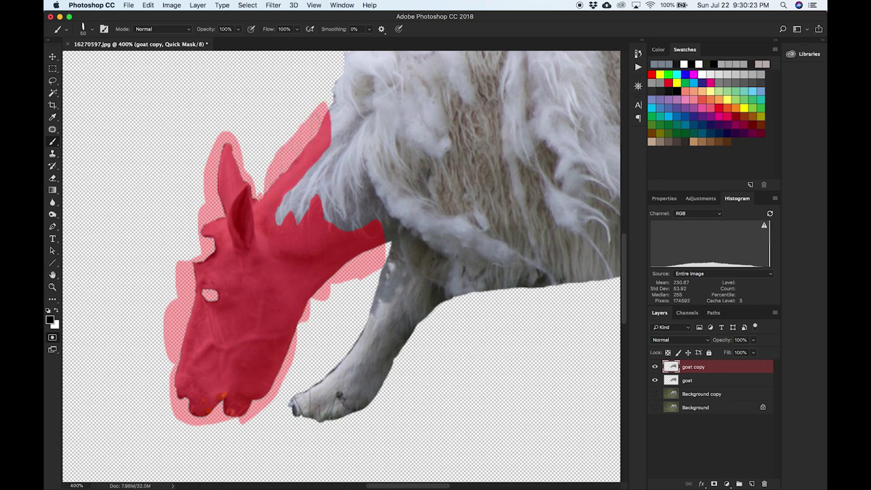
Step: Undo the coarse throat stroke and repaint the throat and lower neck fur edge in fine tufts with a 20 px brush
{"action": "mouse_move", "coordinate": [381, 232]}
{"action": "left_mouse_down"}
{"action": "mouse_move", "coordinate": [368, 235]}
{"action": "mouse_move", "coordinate": [364, 201]}
{"action": "mouse_move", "coordinate": [389, 244]}
{"action": "mouse_move", "coordinate": [376, 233]}
{"action": "left_mouse_up"}
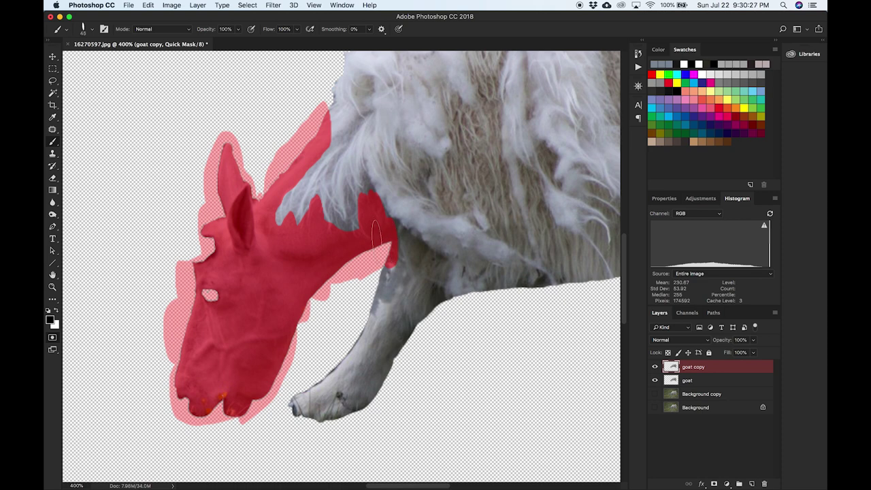
{"action": "key", "text": "super+z"}
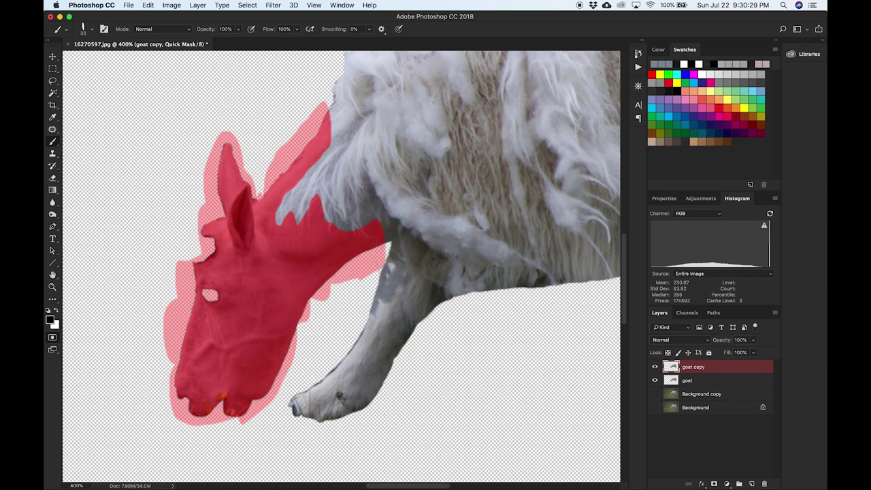
{"action": "mouse_move", "coordinate": [379, 221]}
{"action": "left_mouse_down"}
{"action": "mouse_move", "coordinate": [381, 252]}
{"action": "mouse_move", "coordinate": [385, 222]}
{"action": "mouse_move", "coordinate": [368, 191]}
{"action": "mouse_move", "coordinate": [384, 212]}
{"action": "mouse_move", "coordinate": [368, 195]}
{"action": "mouse_move", "coordinate": [366, 226]}
{"action": "mouse_move", "coordinate": [376, 221]}
{"action": "mouse_move", "coordinate": [365, 186]}
{"action": "mouse_move", "coordinate": [372, 208]}
{"action": "mouse_move", "coordinate": [360, 236]}
{"action": "mouse_move", "coordinate": [346, 203]}
{"action": "mouse_move", "coordinate": [357, 216]}
{"action": "mouse_move", "coordinate": [357, 194]}
{"action": "mouse_move", "coordinate": [348, 235]}
{"action": "mouse_move", "coordinate": [340, 215]}
{"action": "left_mouse_up"}
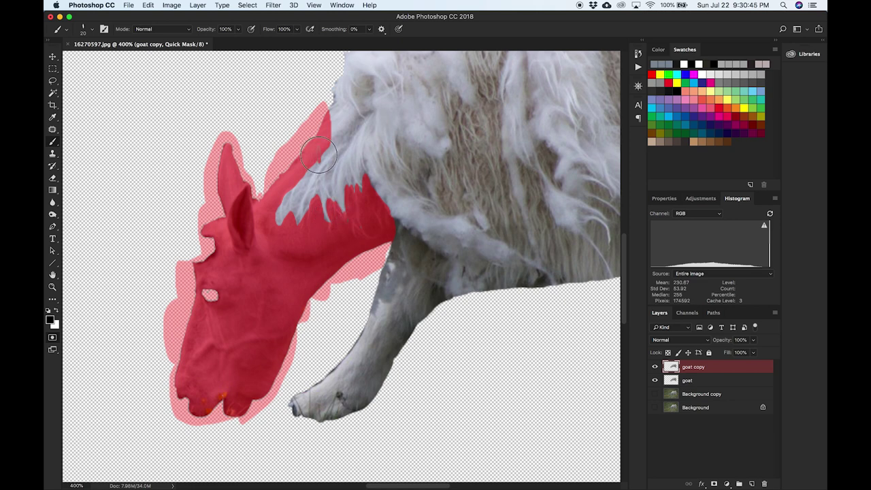
{"action": "mouse_move", "coordinate": [302, 178]}
{"action": "left_mouse_down"}
{"action": "mouse_move", "coordinate": [294, 206]}
{"action": "mouse_move", "coordinate": [292, 182]}
{"action": "mouse_move", "coordinate": [287, 192]}
{"action": "mouse_move", "coordinate": [285, 229]}
{"action": "mouse_move", "coordinate": [277, 209]}
{"action": "mouse_move", "coordinate": [286, 210]}
{"action": "left_mouse_up"}
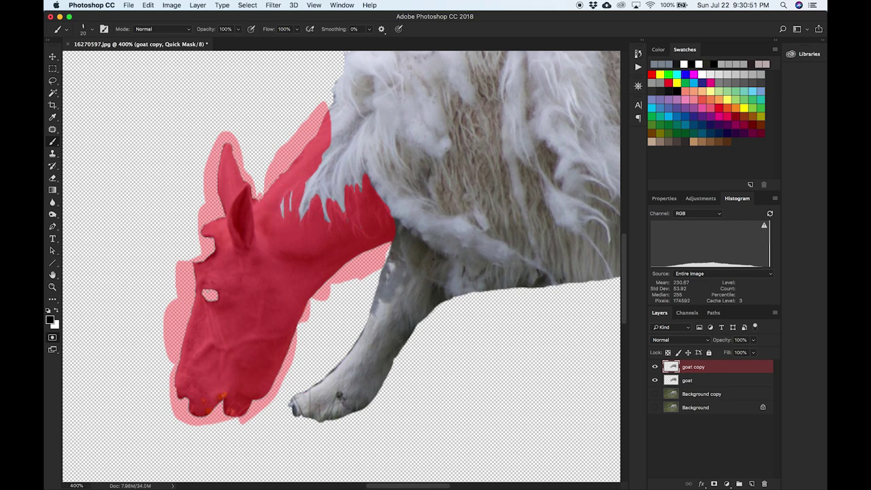
Step: Re-angle the 20 px brush tip and mask more fur along the upper neck and the bare patch on the front leg
{"action": "left_click", "coordinate": [93, 30]}
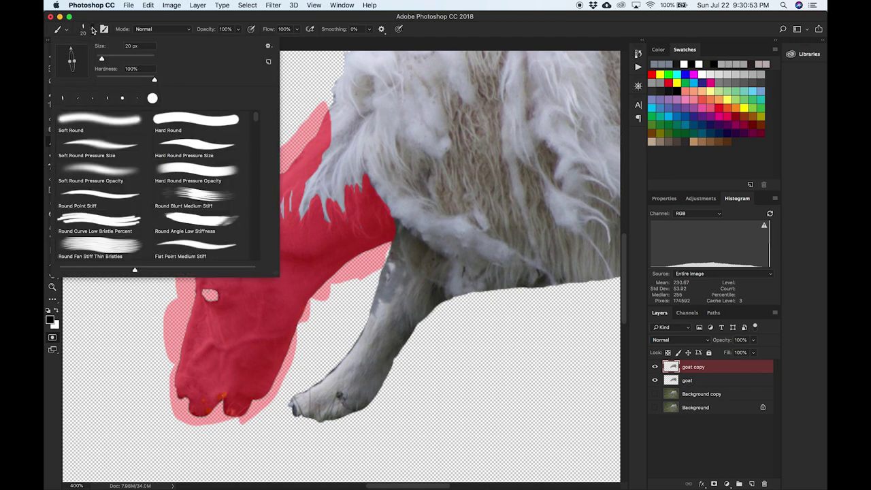
{"action": "left_click_drag", "start_coordinate": [75, 51], "coordinate": [72, 60]}
{"action": "left_click", "coordinate": [328, 151]}
{"action": "mouse_move", "coordinate": [329, 151]}
{"action": "left_mouse_down"}
{"action": "mouse_move", "coordinate": [356, 129]}
{"action": "mouse_move", "coordinate": [328, 184]}
{"action": "mouse_move", "coordinate": [357, 126]}
{"action": "left_mouse_up"}
{"action": "left_click_drag", "start_coordinate": [490, 227], "coordinate": [385, 230]}
{"action": "mouse_move", "coordinate": [267, 309]}
{"action": "left_mouse_down"}
{"action": "mouse_move", "coordinate": [301, 276]}
{"action": "mouse_move", "coordinate": [290, 237]}
{"action": "mouse_move", "coordinate": [283, 279]}
{"action": "mouse_move", "coordinate": [291, 247]}
{"action": "mouse_move", "coordinate": [299, 264]}
{"action": "mouse_move", "coordinate": [292, 236]}
{"action": "mouse_move", "coordinate": [305, 275]}
{"action": "left_mouse_up"}
Step: Begin masking the dark bare patch on the goat's lower flank with the 20 px brush
{"action": "mouse_move", "coordinate": [466, 242]}
{"action": "left_mouse_down"}
{"action": "mouse_move", "coordinate": [366, 247]}
{"action": "mouse_move", "coordinate": [428, 220]}
{"action": "mouse_move", "coordinate": [262, 243]}
{"action": "left_mouse_up"}
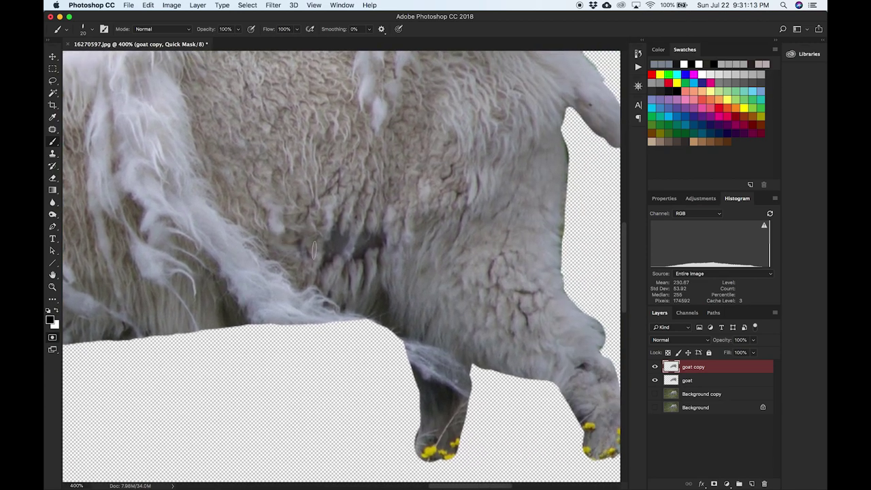
{"action": "mouse_move", "coordinate": [335, 239]}
{"action": "left_mouse_down"}
{"action": "mouse_move", "coordinate": [332, 231]}
{"action": "mouse_move", "coordinate": [339, 239]}
{"action": "mouse_move", "coordinate": [330, 247]}
{"action": "left_mouse_up"}
{"action": "key", "text": "super+equal"}
{"action": "key", "text": "super+equal"}
{"action": "key", "text": "super+equal"}
{"action": "key", "text": "super+equal"}
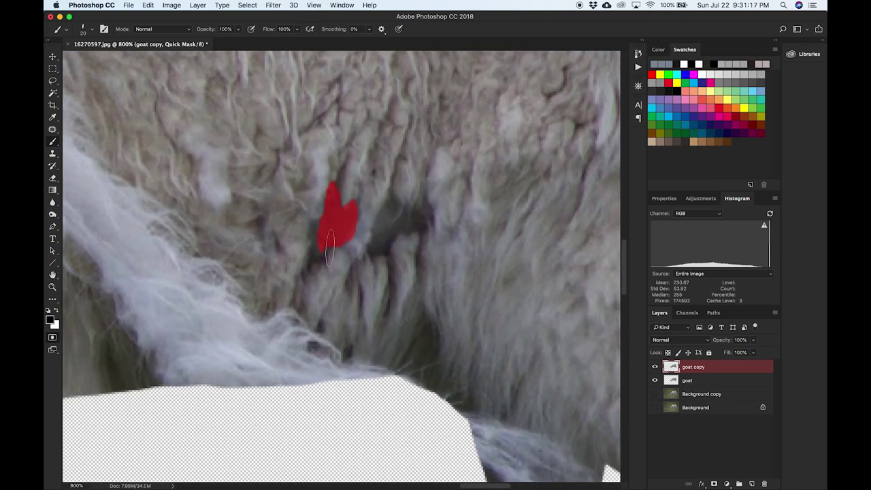
Step: Reduce the brush to 9 px and extend the flank mask over the rest of the dark patch, following the fur edges
{"action": "key", "text": "bracketleft"}
{"action": "key", "text": "bracketleft"}
{"action": "mouse_move", "coordinate": [314, 232]}
{"action": "left_mouse_down"}
{"action": "mouse_move", "coordinate": [308, 264]}
{"action": "mouse_move", "coordinate": [340, 239]}
{"action": "left_mouse_up"}
{"action": "left_click_drag", "start_coordinate": [387, 197], "coordinate": [375, 237]}
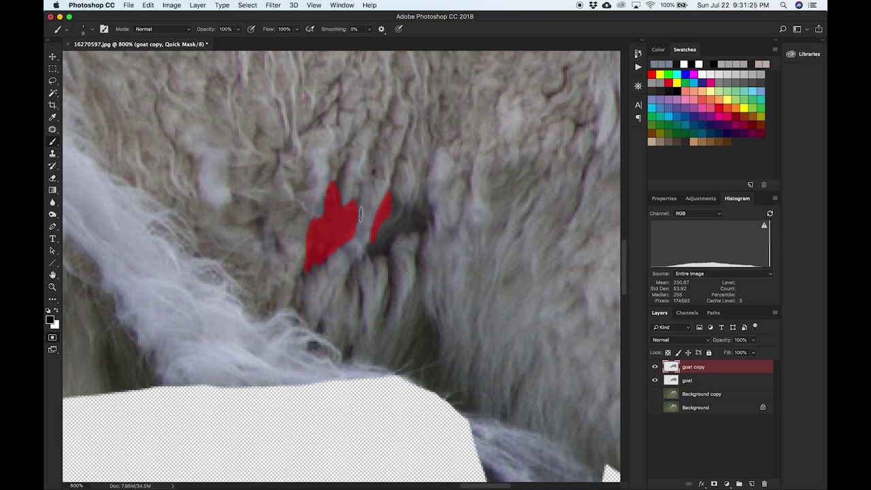
{"action": "left_click_drag", "start_coordinate": [382, 241], "coordinate": [378, 239]}
{"action": "mouse_move", "coordinate": [388, 212]}
{"action": "left_mouse_down"}
{"action": "mouse_move", "coordinate": [417, 215]}
{"action": "mouse_move", "coordinate": [385, 222]}
{"action": "mouse_move", "coordinate": [401, 222]}
{"action": "mouse_move", "coordinate": [385, 235]}
{"action": "mouse_move", "coordinate": [410, 223]}
{"action": "left_mouse_up"}
{"action": "mouse_move", "coordinate": [347, 204]}
{"action": "left_mouse_down"}
{"action": "mouse_move", "coordinate": [385, 206]}
{"action": "mouse_move", "coordinate": [357, 219]}
{"action": "mouse_move", "coordinate": [373, 228]}
{"action": "mouse_move", "coordinate": [353, 229]}
{"action": "mouse_move", "coordinate": [353, 243]}
{"action": "mouse_move", "coordinate": [371, 237]}
{"action": "mouse_move", "coordinate": [352, 249]}
{"action": "left_mouse_up"}
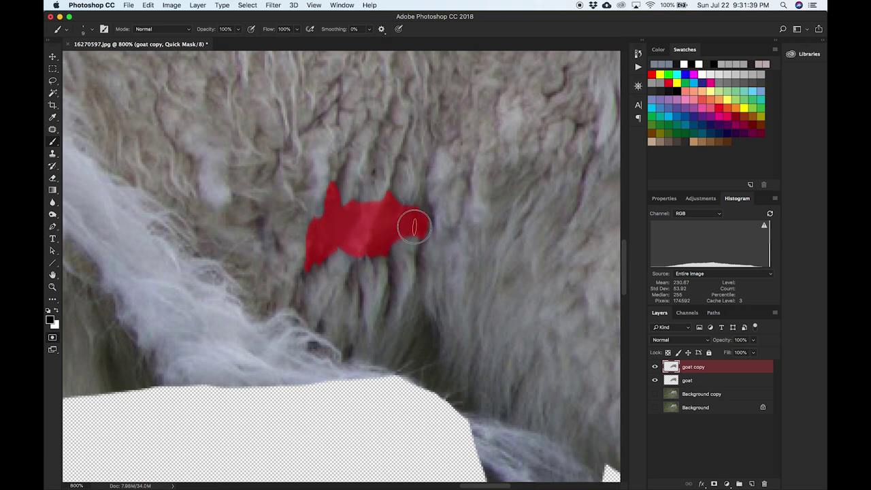
{"action": "left_click_drag", "start_coordinate": [427, 224], "coordinate": [402, 220]}
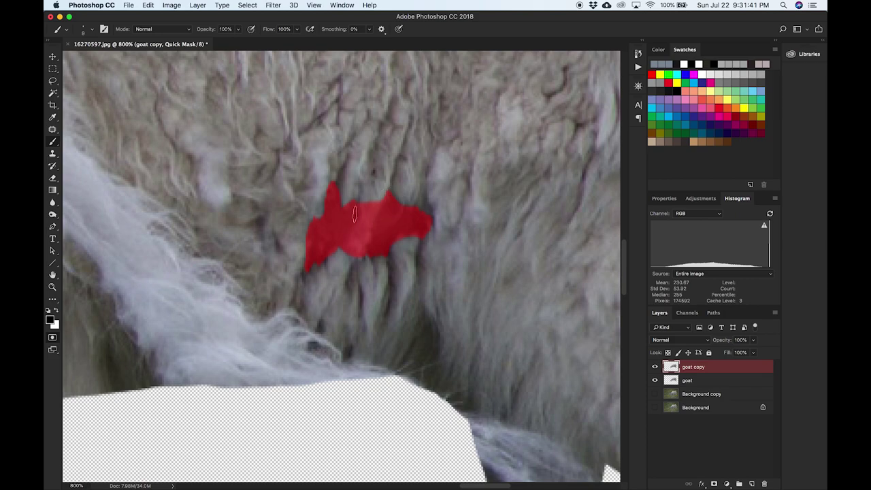
{"action": "mouse_move", "coordinate": [341, 218]}
{"action": "left_mouse_down"}
{"action": "mouse_move", "coordinate": [341, 176]}
{"action": "mouse_move", "coordinate": [326, 228]}
{"action": "left_mouse_up"}
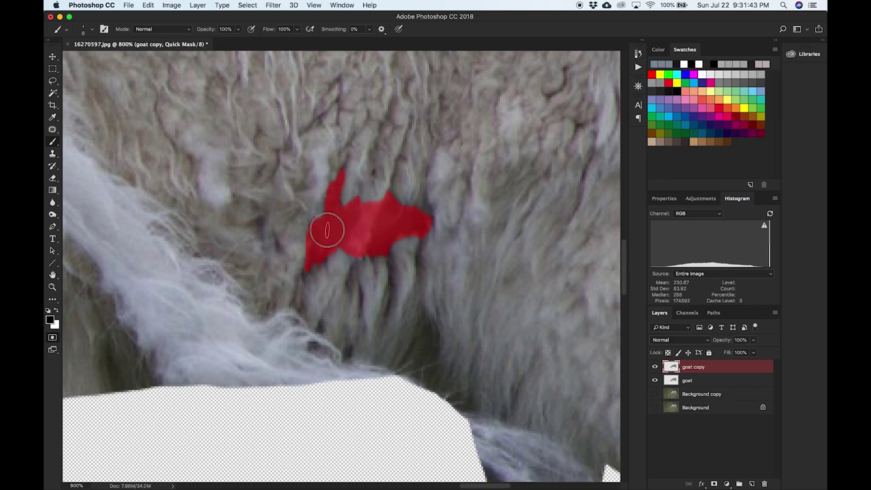
Step: Exit Quick Mask mode and move the selected head, neck and bare patches from goat copy to a new layer with Layer Via Cut
{"action": "scroll", "coordinate": [362, 257], "scroll_direction": "down", "scroll_amount": 8}
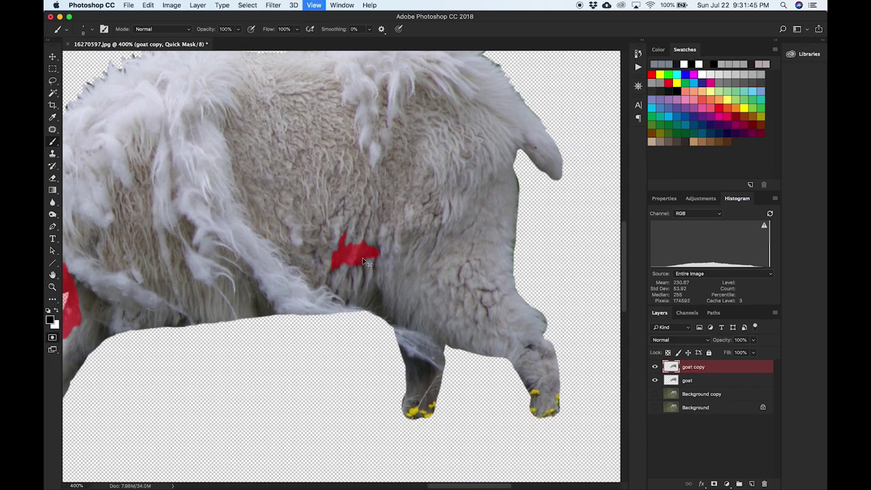
{"action": "scroll", "coordinate": [366, 262], "scroll_direction": "down", "scroll_amount": 2}
{"action": "scroll", "coordinate": [389, 284], "scroll_direction": "up", "scroll_amount": 2}
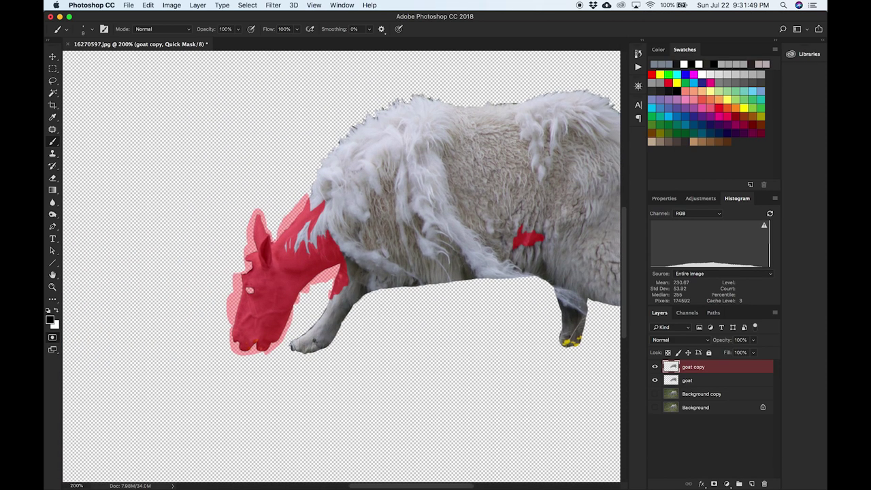
{"action": "left_click_drag", "start_coordinate": [472, 290], "coordinate": [390, 292]}
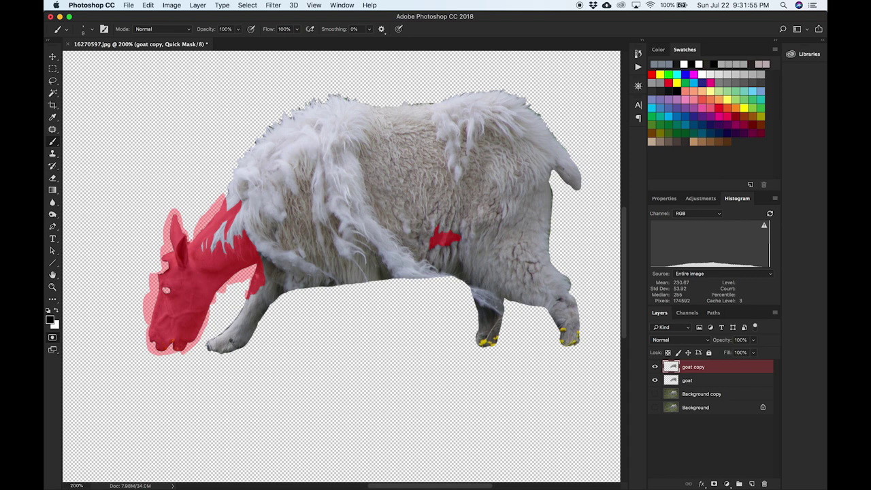
{"action": "key", "text": "q"}
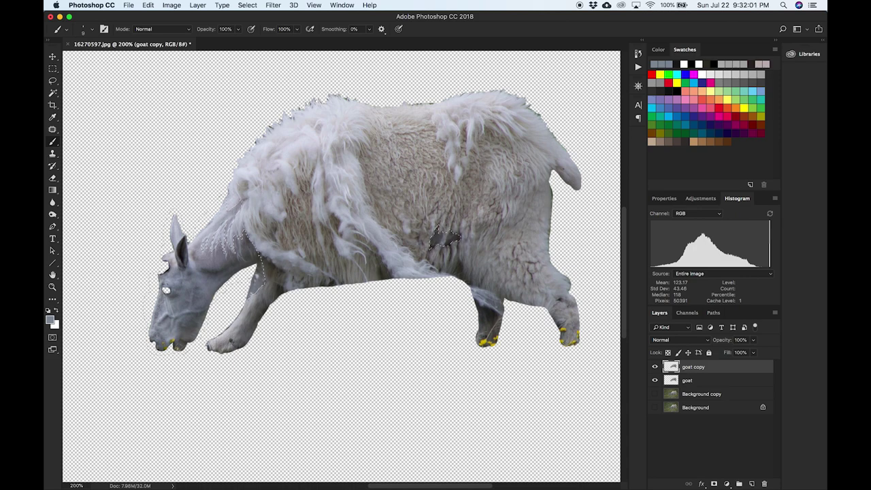
{"action": "key", "text": "l"}
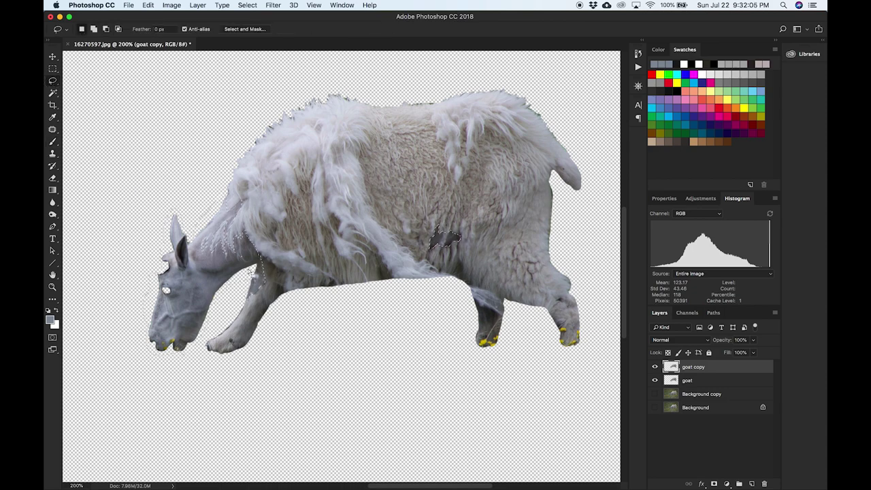
{"action": "right_click", "coordinate": [249, 264]}
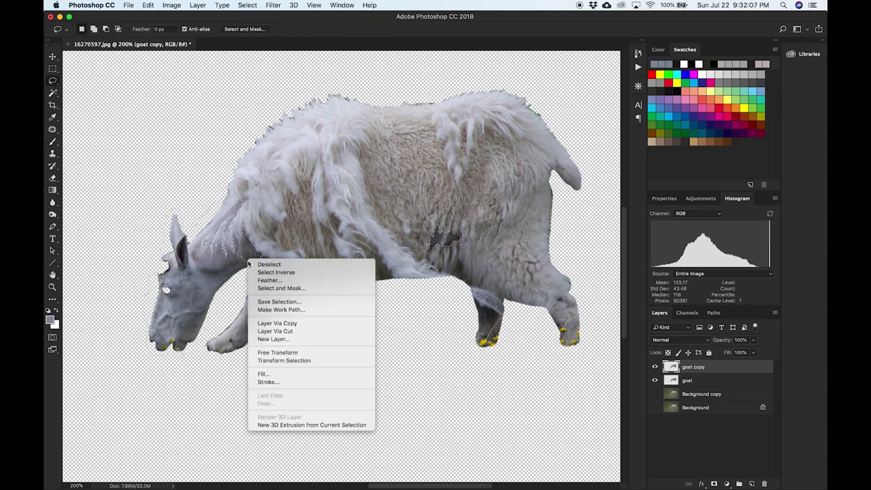
{"action": "left_click", "coordinate": [298, 332]}
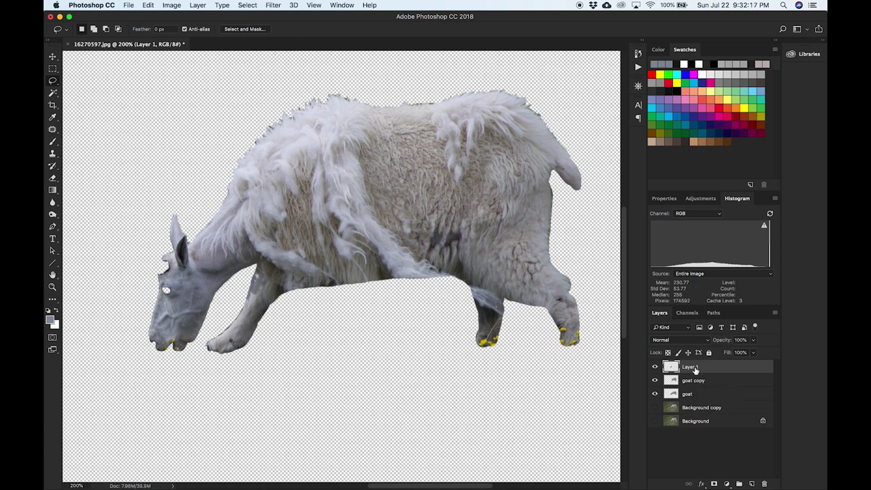
Step: Hide the goat layer and Layer 1, and rename the goat copy layer as unshed
{"action": "left_click", "coordinate": [655, 393]}
{"action": "left_click", "coordinate": [654, 367]}
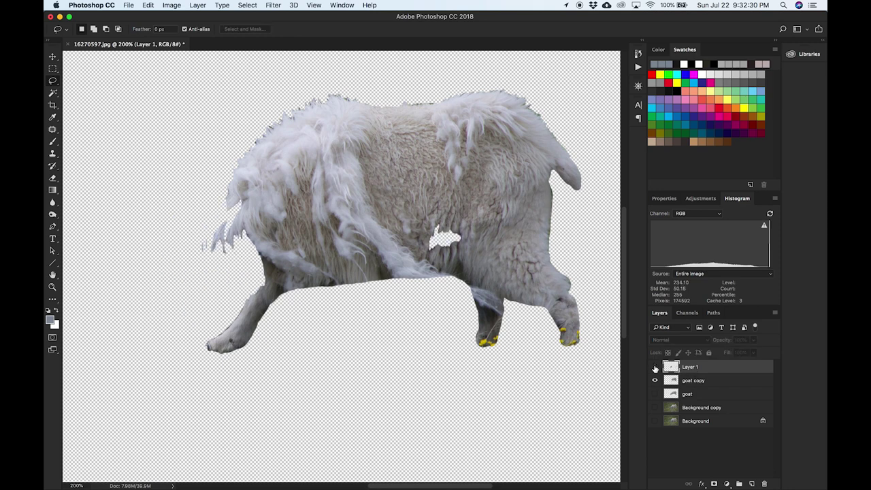
{"action": "double_click", "coordinate": [693, 380]}
{"action": "key", "text": "Return"}
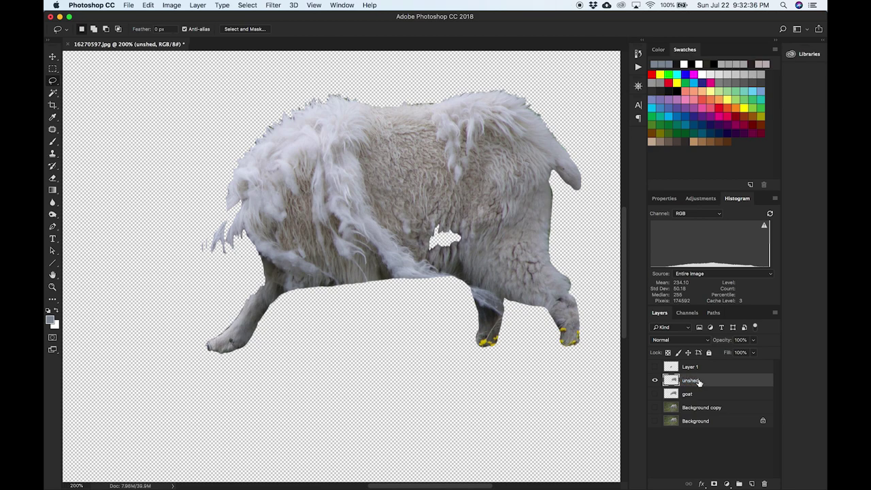
Step: Show Layer 1 with the unshed layer hidden, and rename Layer 1 as shed
{"action": "left_click", "coordinate": [655, 368]}
{"action": "left_click", "coordinate": [655, 381]}
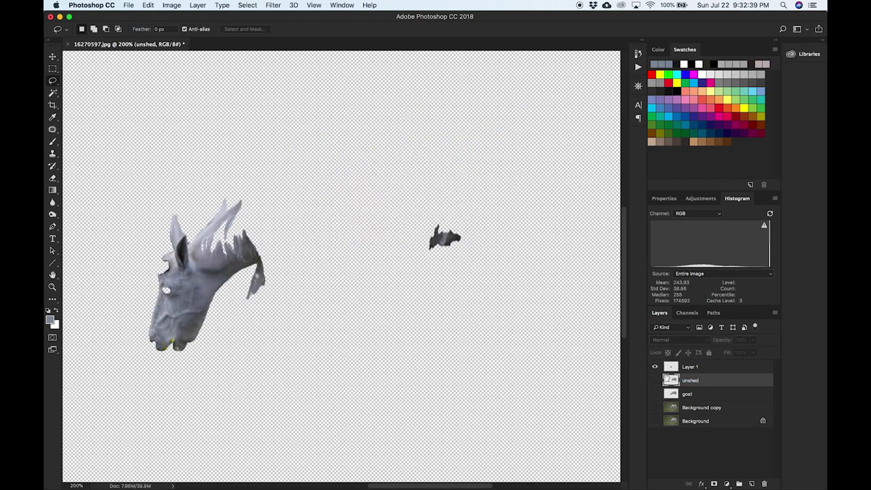
{"action": "double_click", "coordinate": [690, 367]}
{"action": "type", "text": "shed"}
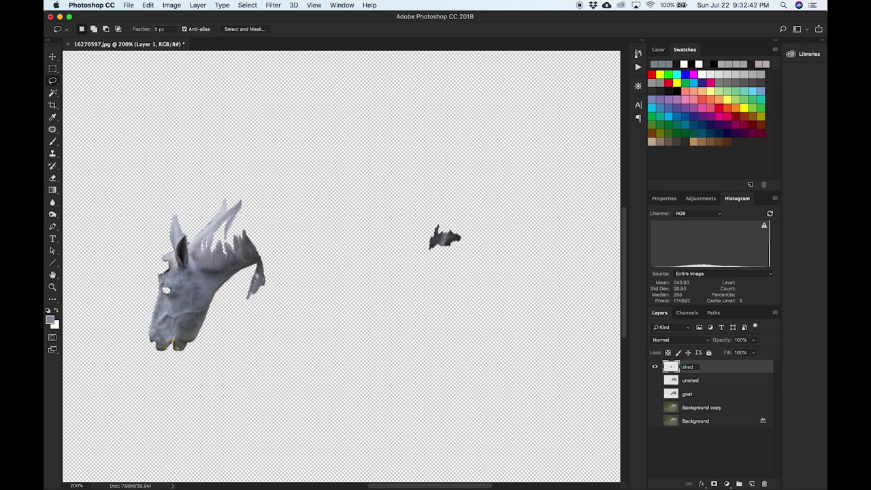
{"action": "key", "text": "Return"}
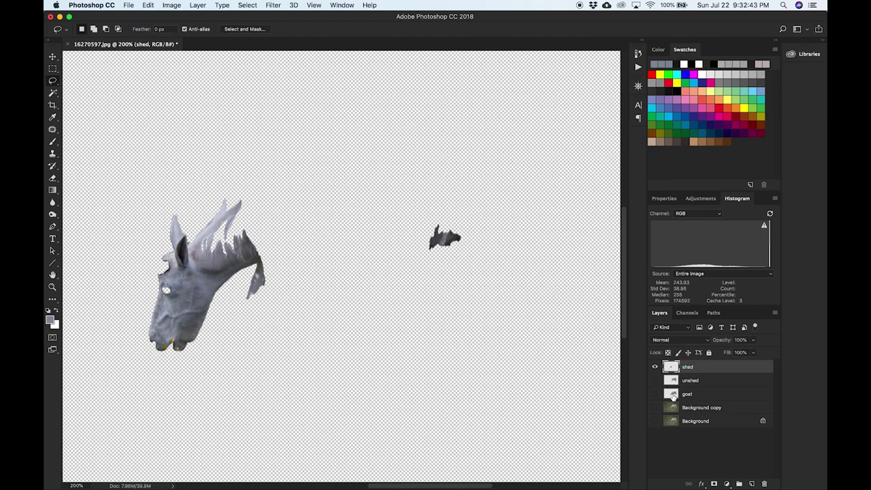
Step: Toggle the unshed layer's visibility repeatedly to compare it with the shed layer, leaving unshed visible
{"action": "left_click", "coordinate": [654, 381]}
{"action": "left_click", "coordinate": [655, 381]}
{"action": "left_click", "coordinate": [654, 381]}
{"action": "left_click", "coordinate": [655, 381]}
{"action": "left_click", "coordinate": [654, 381]}
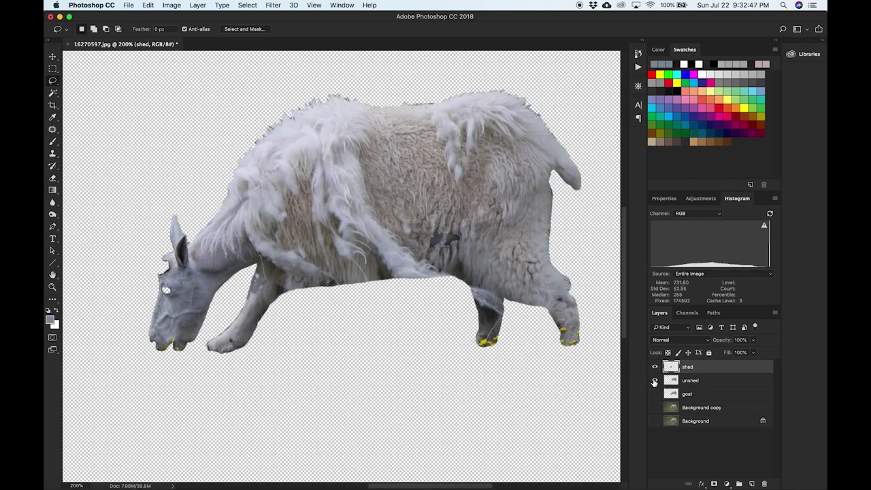
{"action": "left_click", "coordinate": [654, 382]}
{"action": "left_click", "coordinate": [654, 382]}
Step: Show the goat layer and put the shed, unshed and goat layers into a new group
{"action": "left_click", "coordinate": [655, 394]}
{"action": "left_click", "coordinate": [705, 398], "text": "shift"}
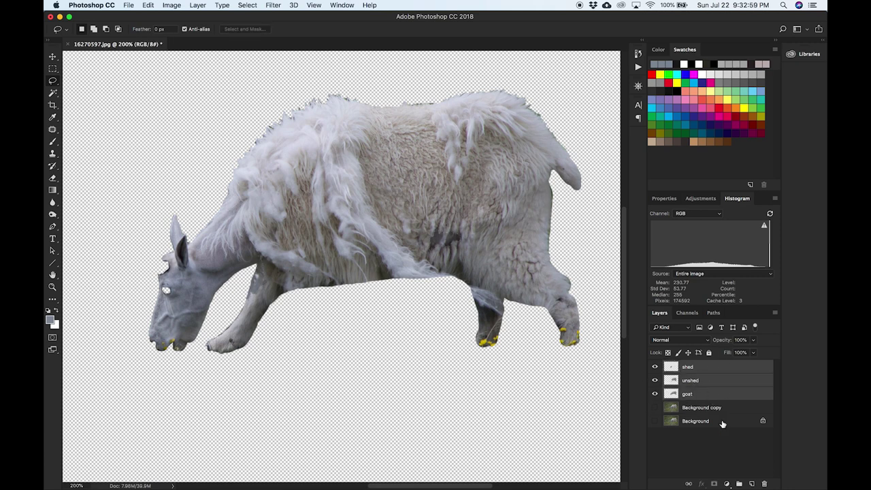
{"action": "left_click", "coordinate": [739, 483]}
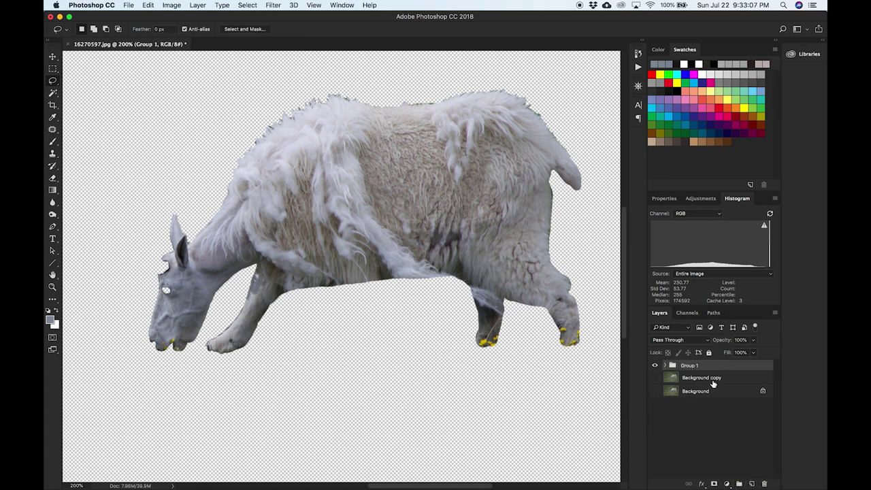
Step: Rename the new layer group as goat and expand it to show its three layers
{"action": "double_click", "coordinate": [688, 365]}
{"action": "type", "text": "goat"}
{"action": "key", "text": "Return"}
{"action": "left_click", "coordinate": [666, 366]}
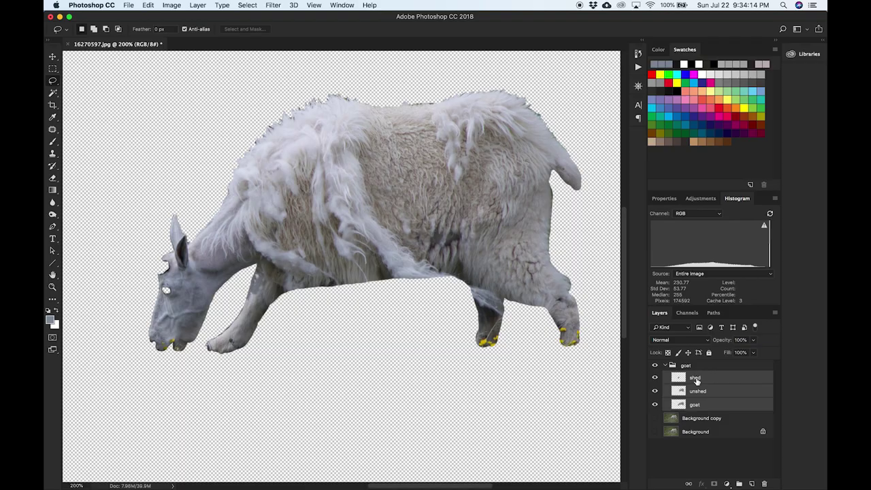
Step: Duplicate the shed, unshed and goat layers, move the copies above the goat group, and put them into a new group
{"action": "left_click_drag", "start_coordinate": [696, 382], "coordinate": [751, 483]}
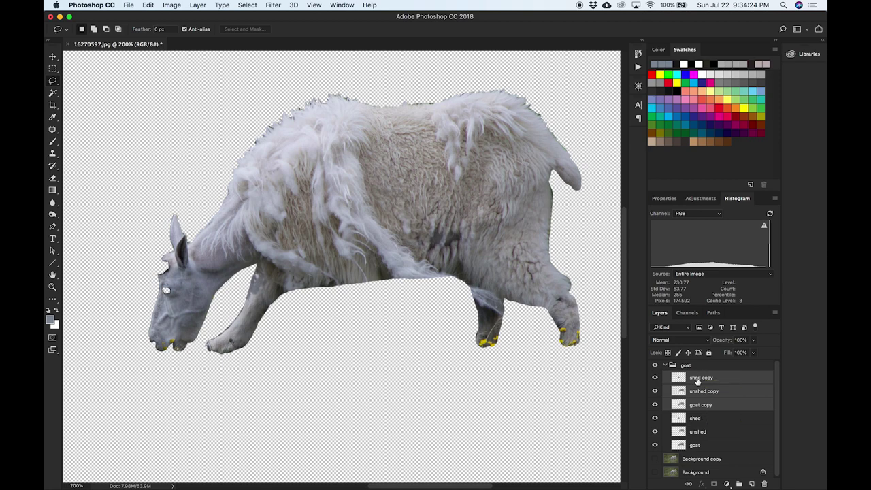
{"action": "left_click_drag", "start_coordinate": [696, 381], "coordinate": [653, 364]}
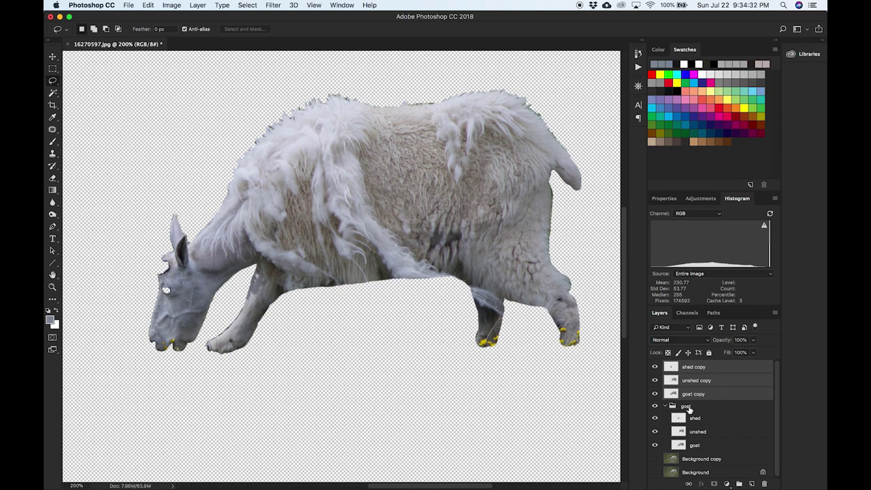
{"action": "left_click", "coordinate": [739, 484]}
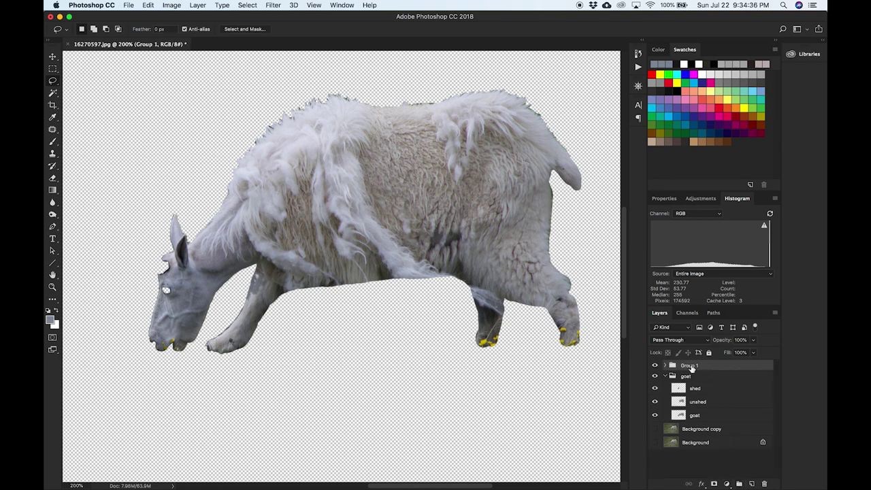
Step: Rename the group of copied layers as rendered and collapse the goat group
{"action": "double_click", "coordinate": [690, 366]}
{"action": "type", "text": "rendered"}
{"action": "key", "text": "Return"}
{"action": "left_click", "coordinate": [664, 376]}
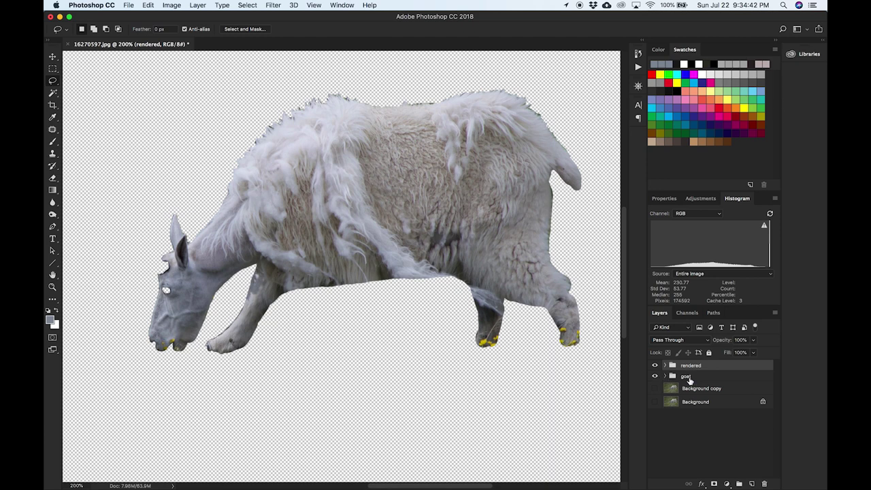
Step: Expand the rendered group and delete its goat copy layer
{"action": "left_click", "coordinate": [664, 365]}
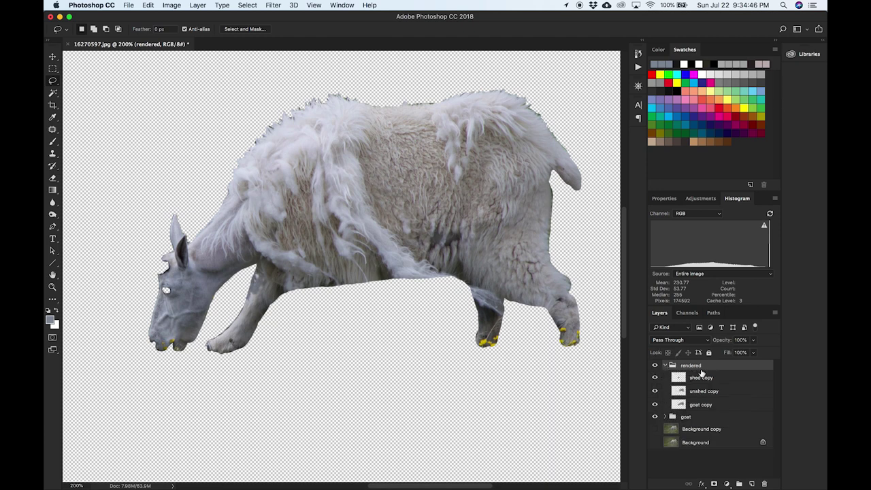
{"action": "left_click", "coordinate": [722, 406]}
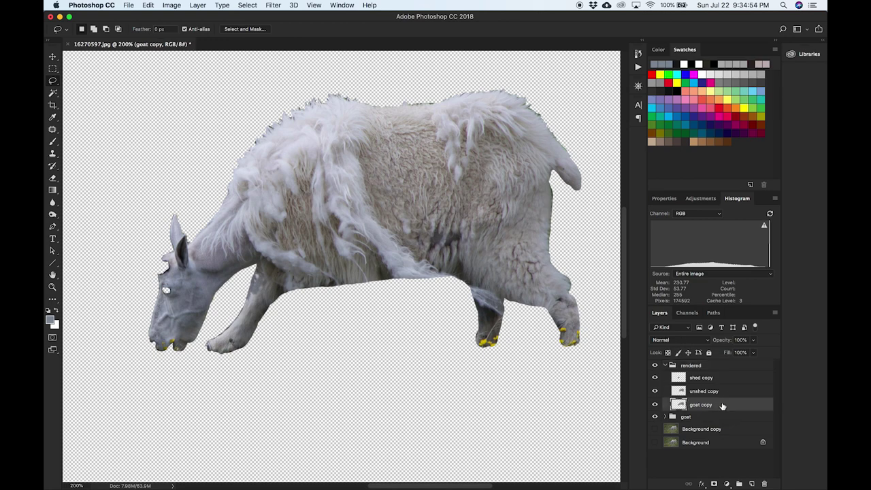
{"action": "key", "text": "Delete"}
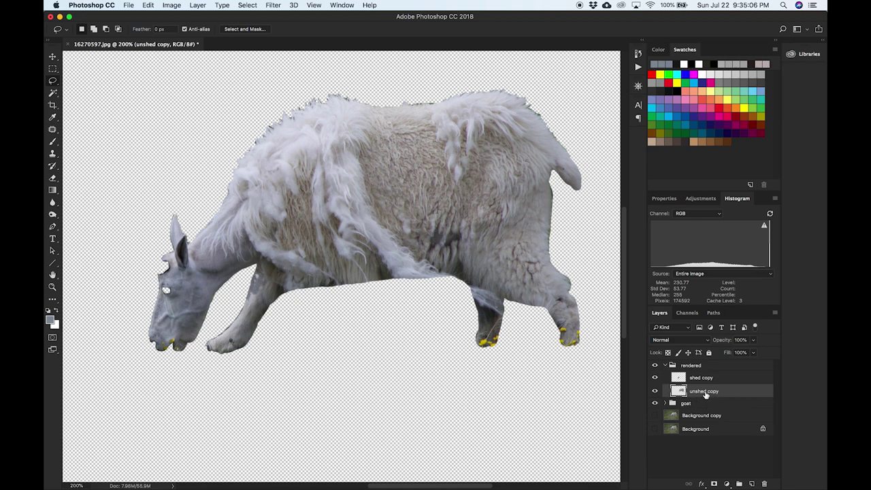
Step: Rename the unshed copy layer as unshed (red)
{"action": "double_click", "coordinate": [707, 392]}
{"action": "key", "text": "Right"}
{"action": "key", "text": "BackSpace"}
{"action": "key", "text": "BackSpace"}
{"action": "key", "text": "BackSpace"}
{"action": "key", "text": "BackSpace"}
{"action": "key", "text": "BackSpace"}
{"action": "type", "text": "(red)"}
{"action": "key", "text": "Return"}
Step: Rename the shed copy layer as shed (black)
{"action": "double_click", "coordinate": [705, 378]}
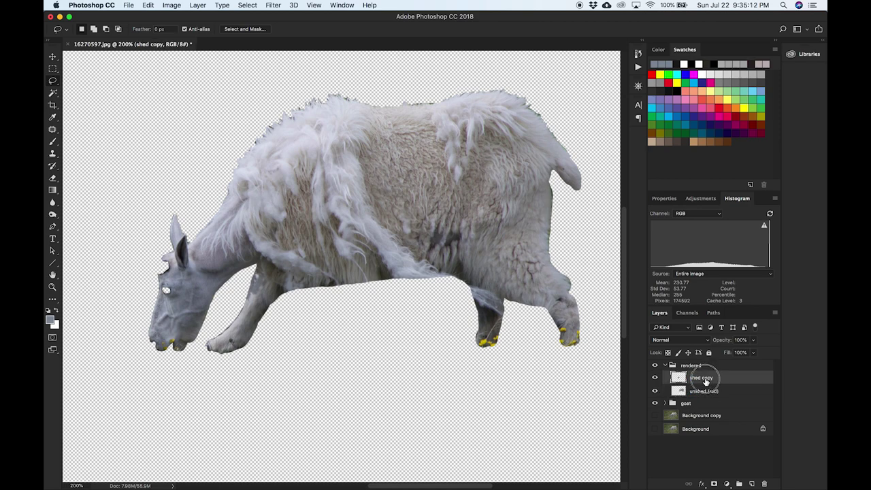
{"action": "key", "text": "Right"}
{"action": "key", "text": "BackSpace"}
{"action": "key", "text": "BackSpace"}
{"action": "key", "text": "BackSpace"}
{"action": "key", "text": "BackSpace"}
{"action": "key", "text": "BackSpace"}
{"action": "type", "text": "(black"}
{"action": "key", "text": "Return"}
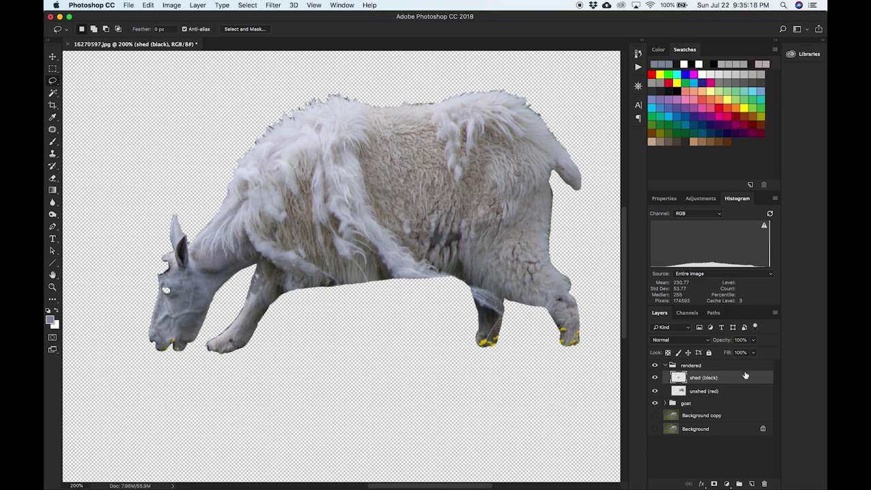
Step: Select the pixels of the unshed (red) layer and fill them with red in Normal mode at 100% opacity
{"action": "right_click", "coordinate": [678, 393]}
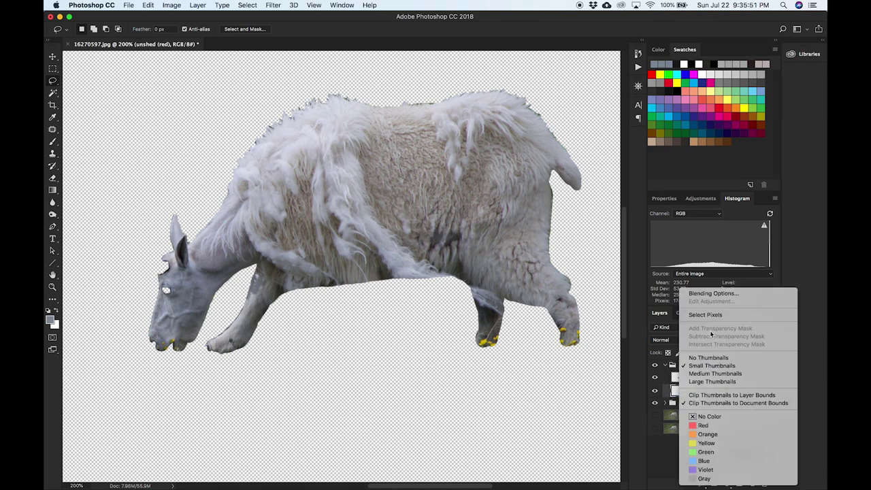
{"action": "left_click", "coordinate": [709, 315]}
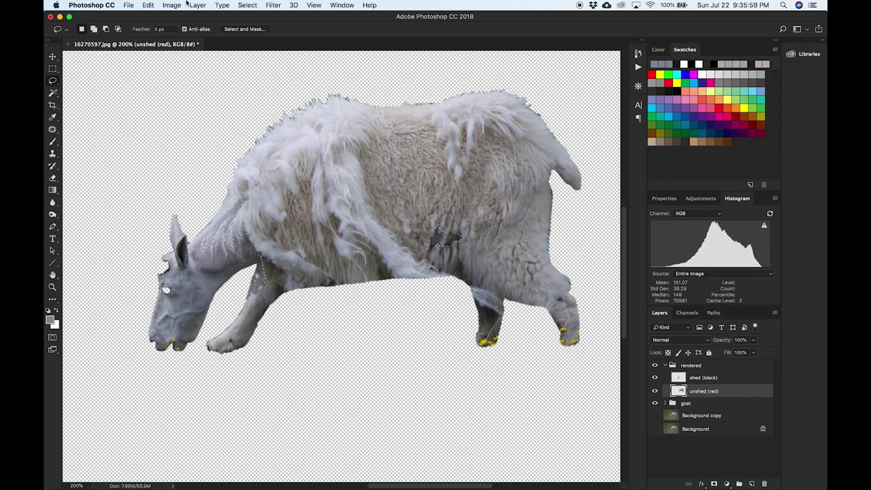
{"action": "left_click", "coordinate": [148, 5]}
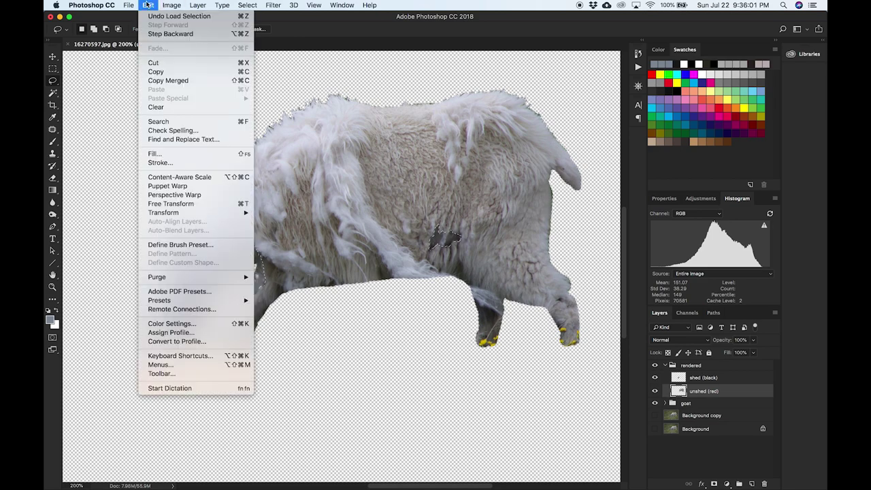
{"action": "left_click", "coordinate": [179, 154]}
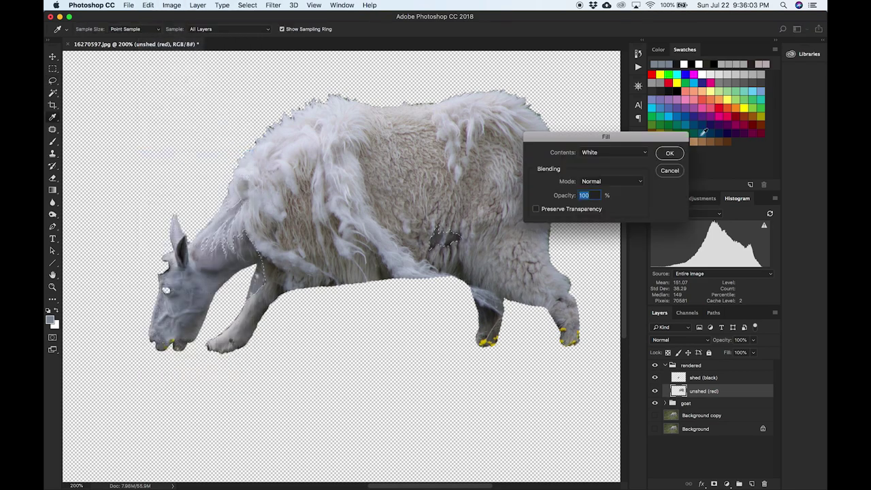
{"action": "left_click", "coordinate": [634, 153]}
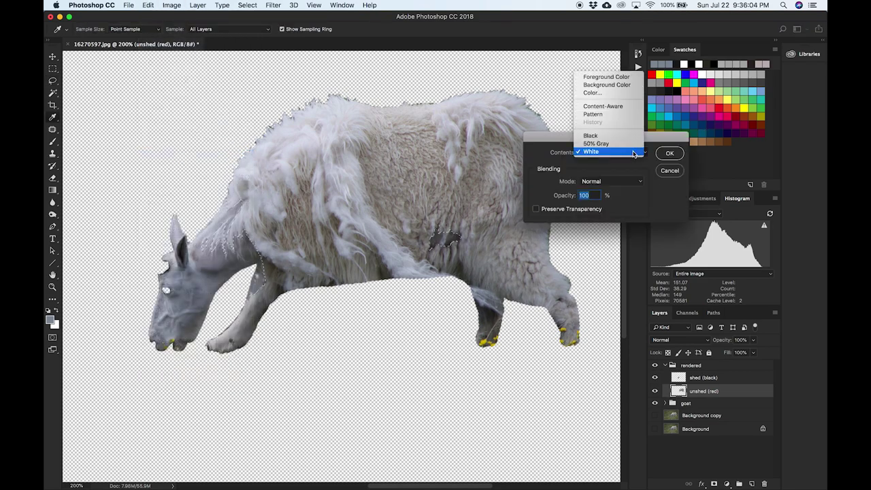
{"action": "left_click", "coordinate": [621, 92]}
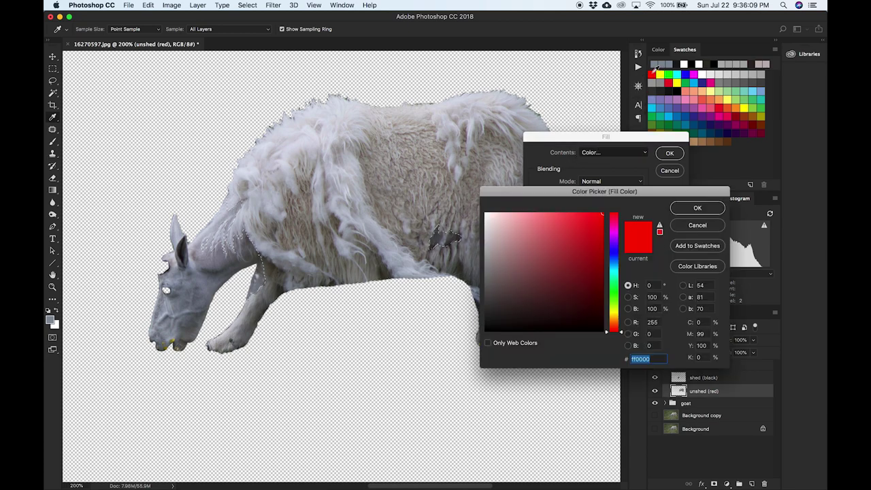
{"action": "left_click", "coordinate": [668, 75]}
{"action": "left_click", "coordinate": [654, 73]}
{"action": "left_click", "coordinate": [707, 211]}
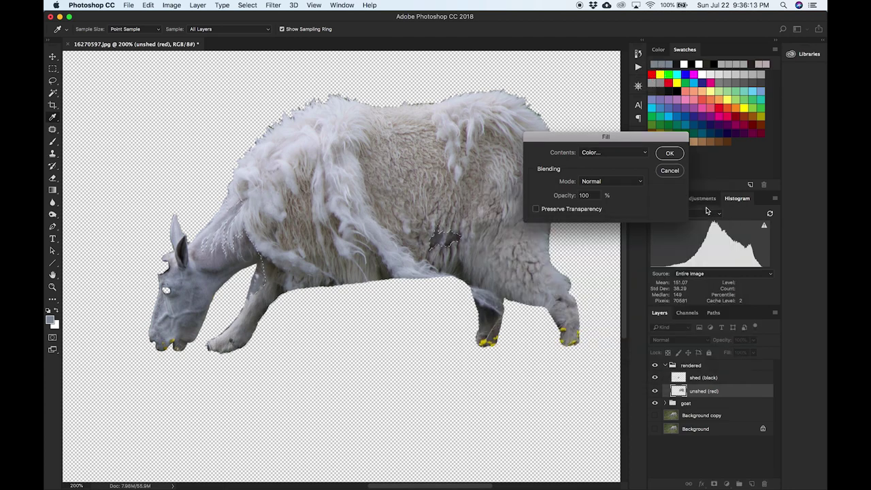
{"action": "left_click", "coordinate": [670, 154]}
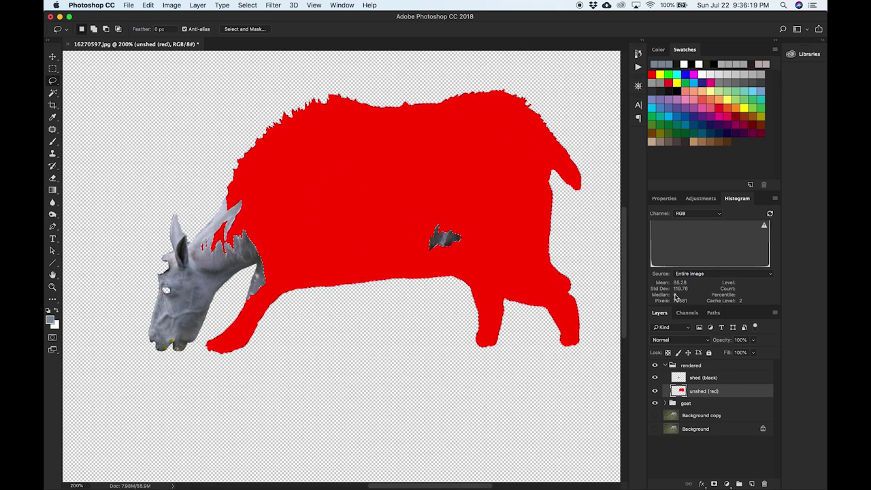
Step: Select the pixels of the shed (black) layer, fill them with black at 100% opacity, and deselect
{"action": "right_click", "coordinate": [679, 376]}
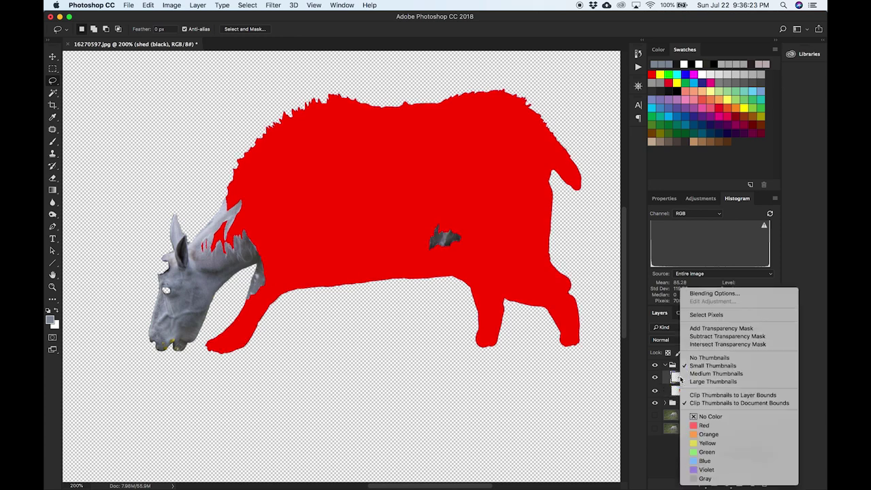
{"action": "left_click", "coordinate": [703, 315]}
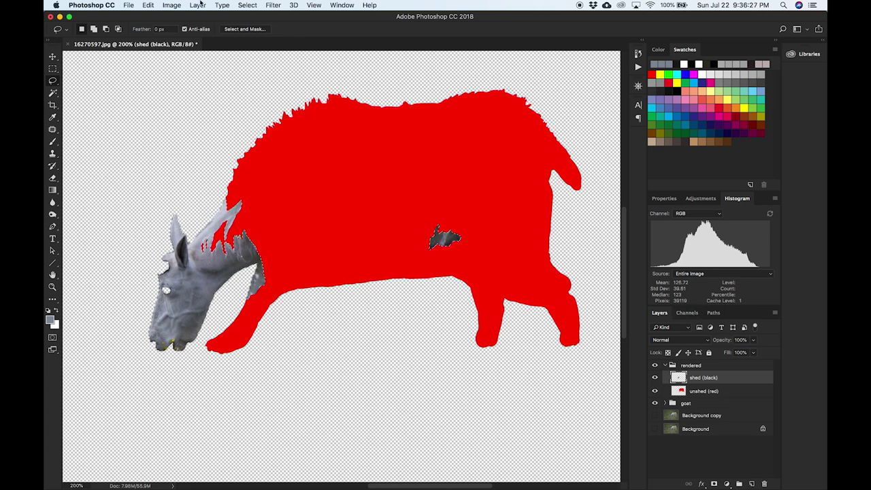
{"action": "left_click", "coordinate": [147, 5]}
{"action": "left_click", "coordinate": [170, 150]}
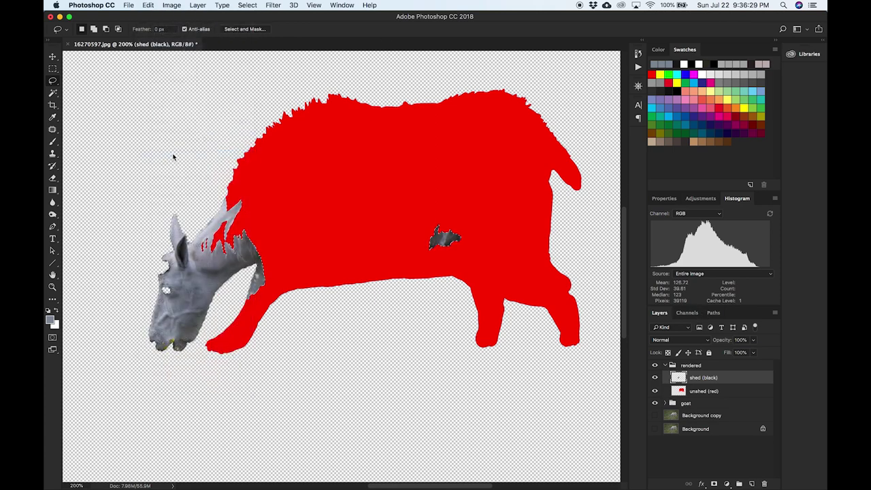
{"action": "left_click", "coordinate": [596, 152]}
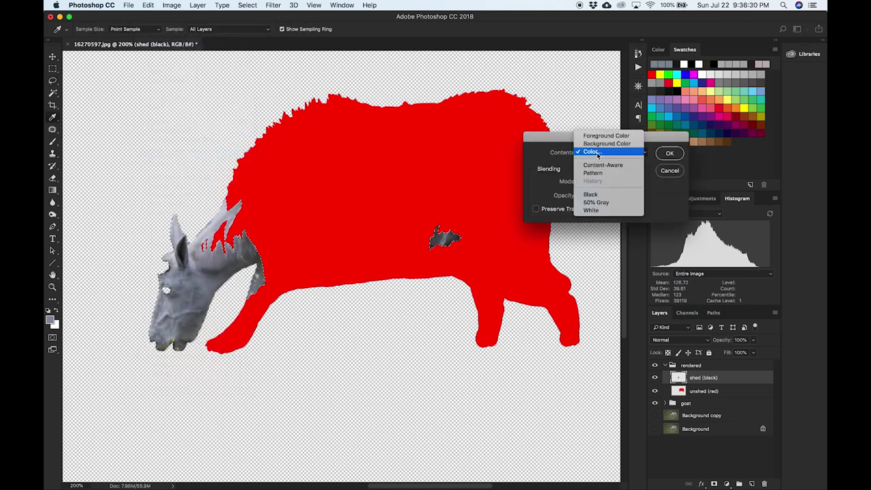
{"action": "left_click", "coordinate": [607, 195]}
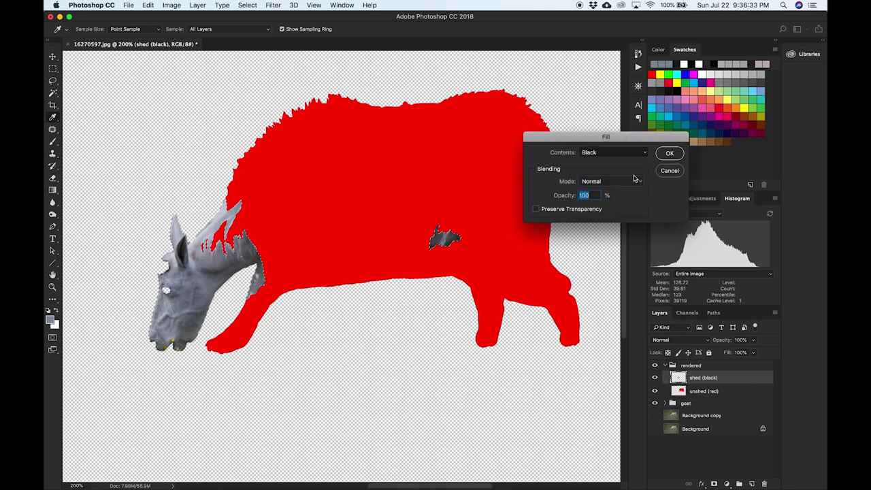
{"action": "left_click", "coordinate": [668, 154]}
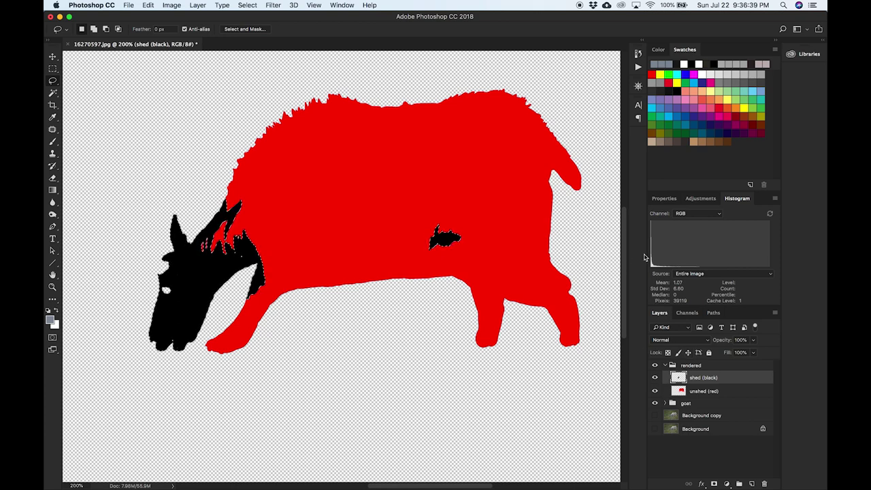
{"action": "key", "text": "super+d"}
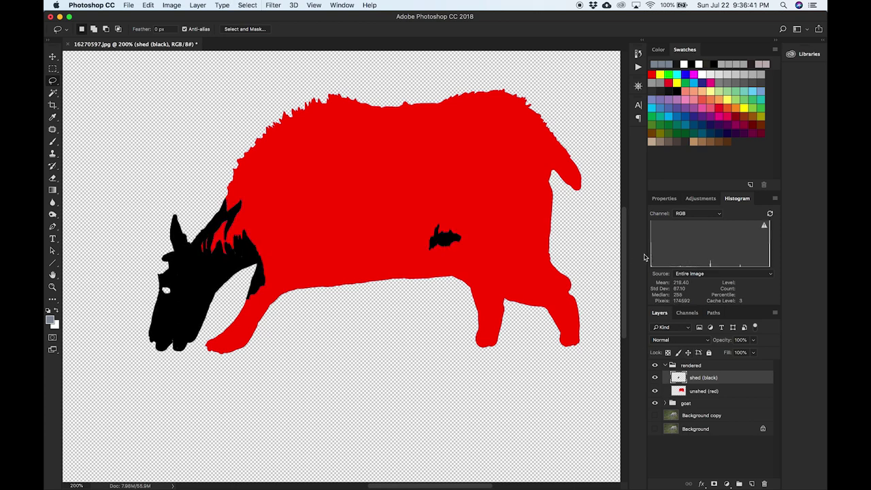
Step: Add a new layer beneath unshed (red) in the rendered group and name it background (white)
{"action": "key", "text": "super+minus"}
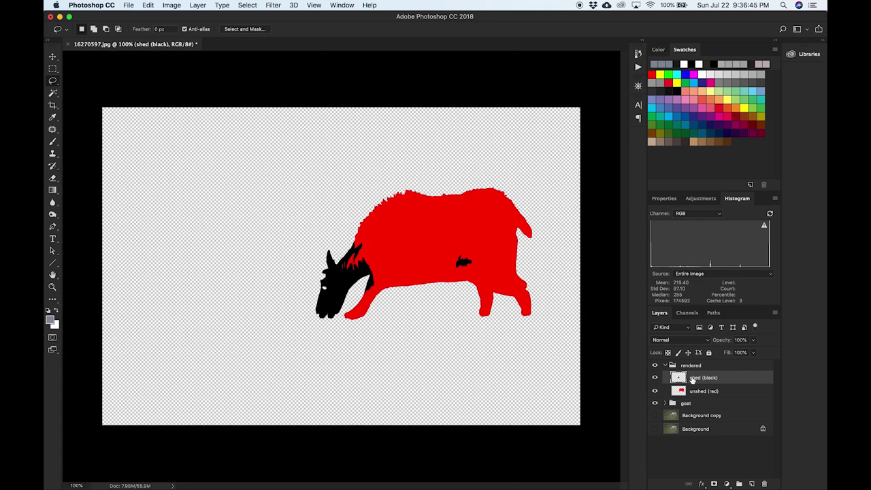
{"action": "left_click", "coordinate": [665, 365]}
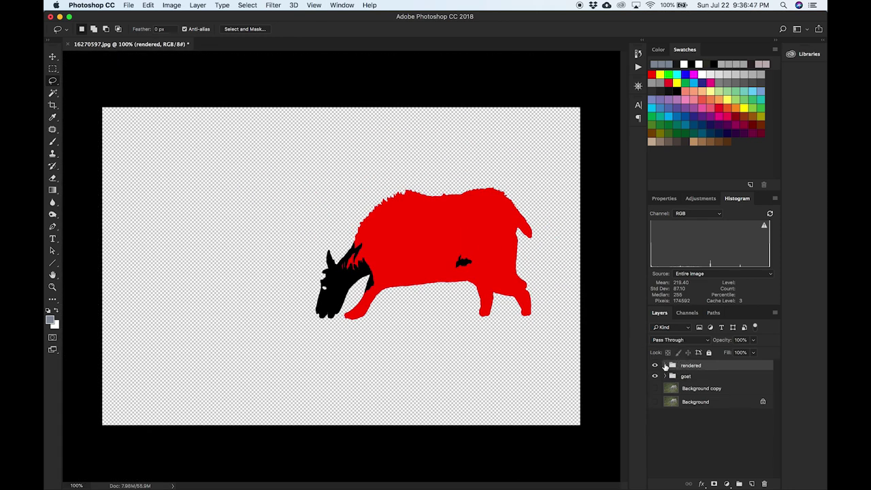
{"action": "left_click", "coordinate": [665, 365]}
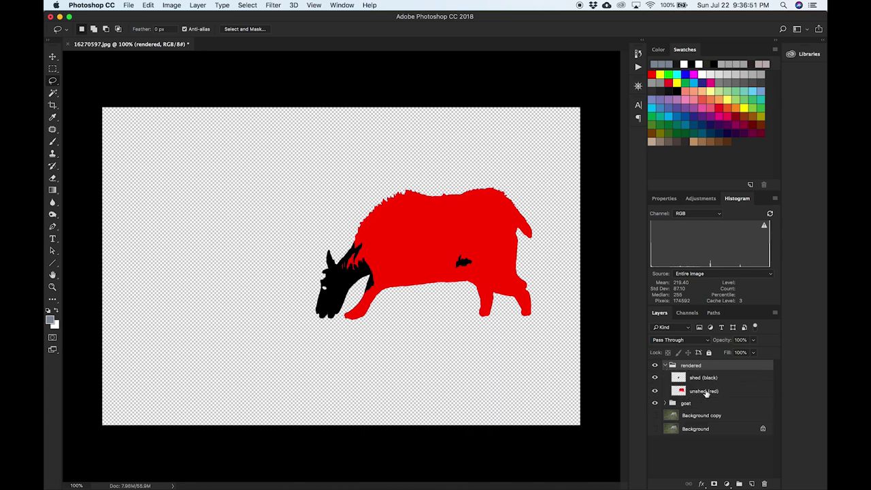
{"action": "left_click", "coordinate": [751, 484]}
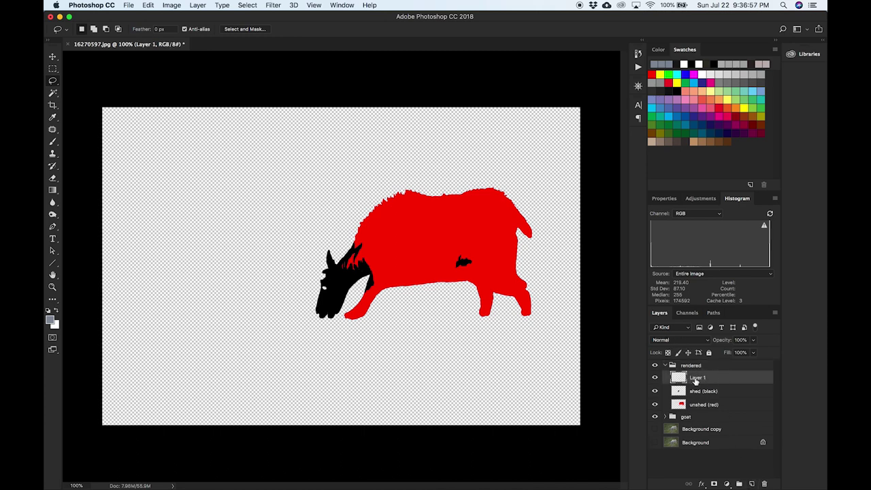
{"action": "left_click_drag", "start_coordinate": [694, 382], "coordinate": [696, 411]}
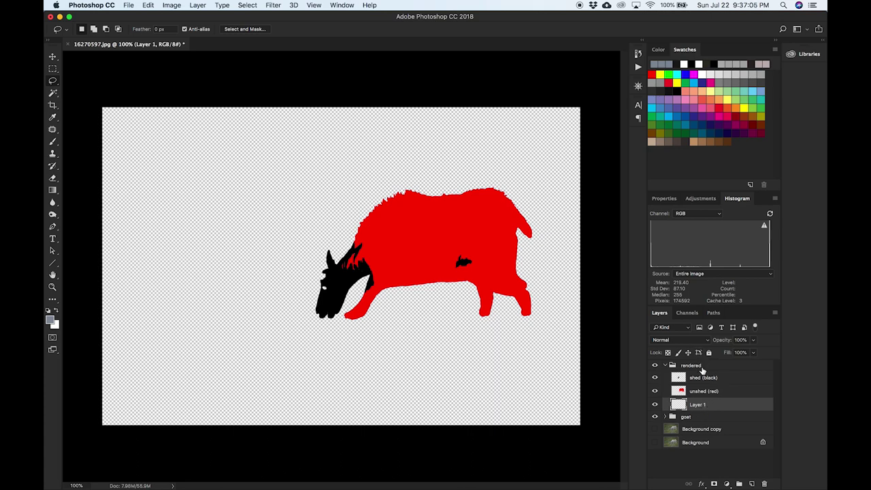
{"action": "double_click", "coordinate": [697, 405]}
{"action": "type", "text": "background (white)"}
{"action": "key", "text": "Return"}
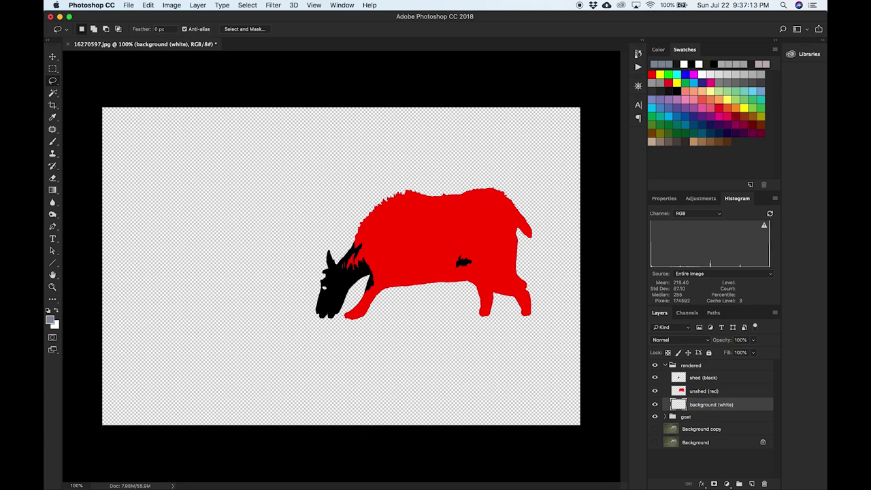
Step: Fill the background (white) layer with white in Normal mode at 100% opacity
{"action": "left_click", "coordinate": [147, 5]}
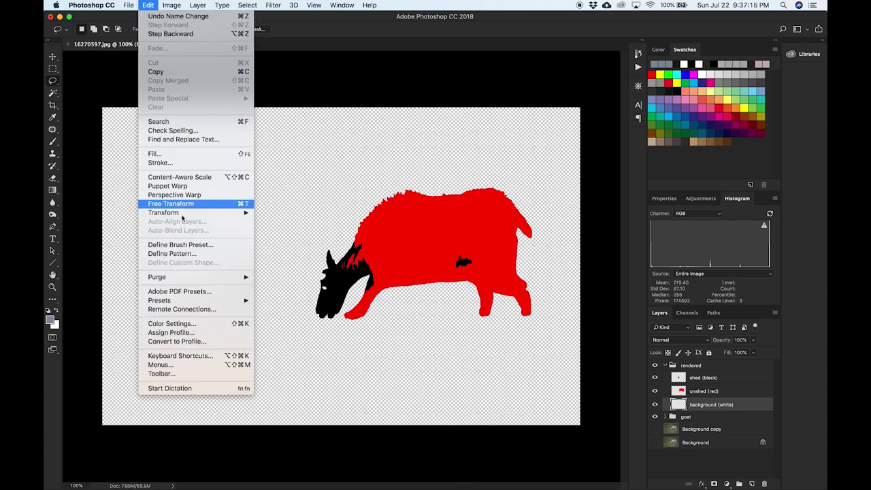
{"action": "left_click", "coordinate": [176, 154]}
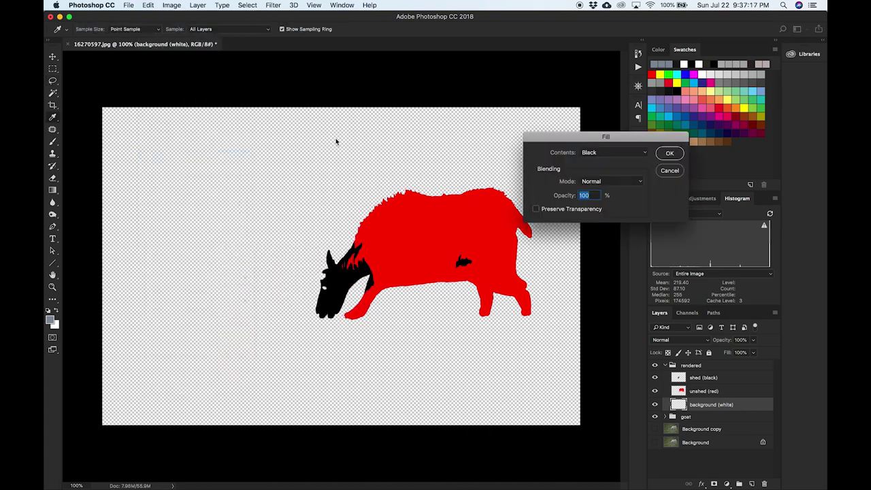
{"action": "left_click", "coordinate": [616, 154]}
{"action": "left_click", "coordinate": [608, 151]}
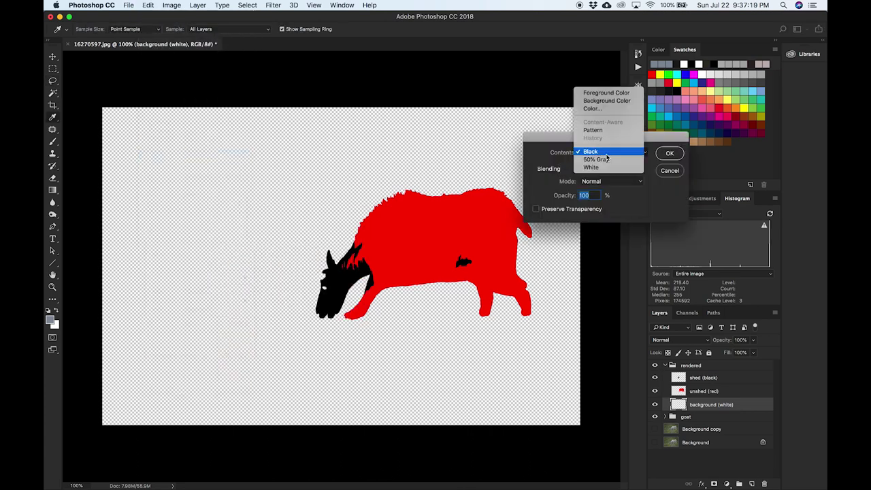
{"action": "left_click", "coordinate": [605, 169]}
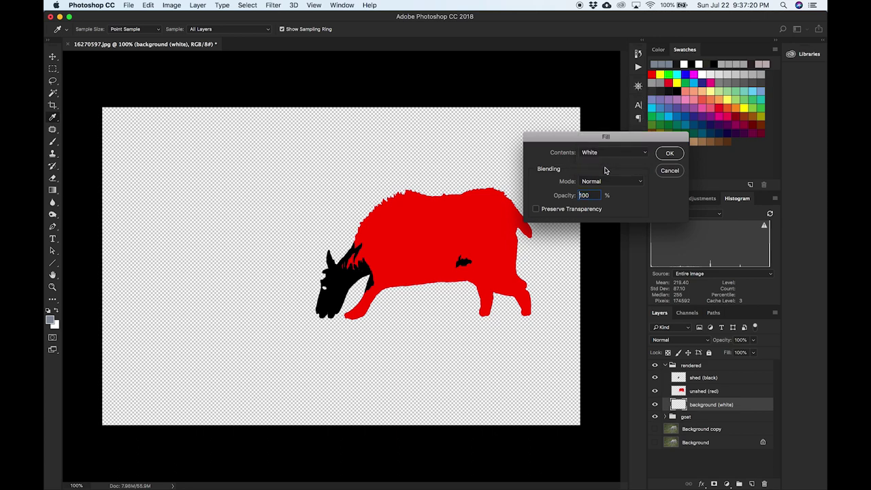
{"action": "left_click", "coordinate": [669, 153]}
{"action": "key", "text": "l"}
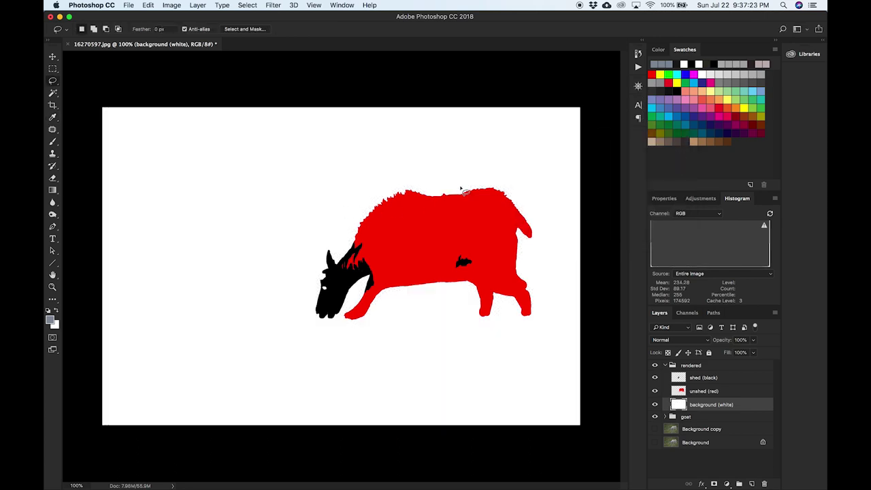
Step: Collapse and hide the rendered group, and expand the goat group to list its layers
{"action": "left_click", "coordinate": [665, 367]}
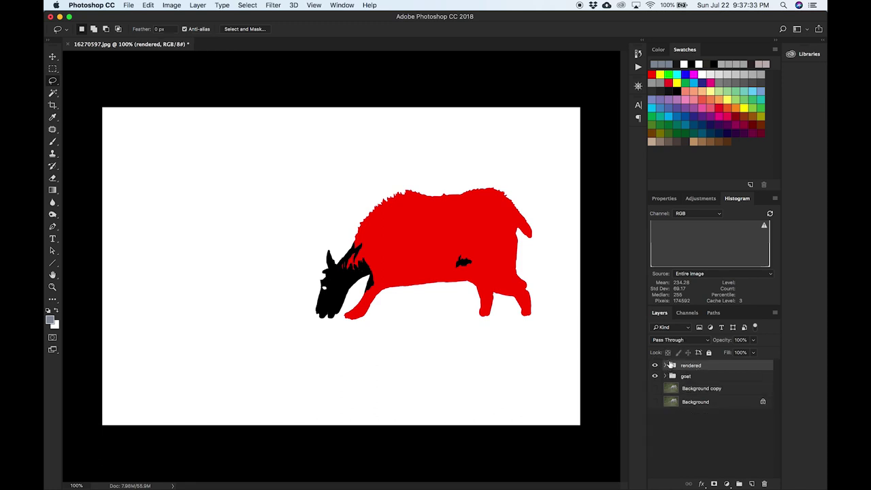
{"action": "left_click", "coordinate": [654, 366]}
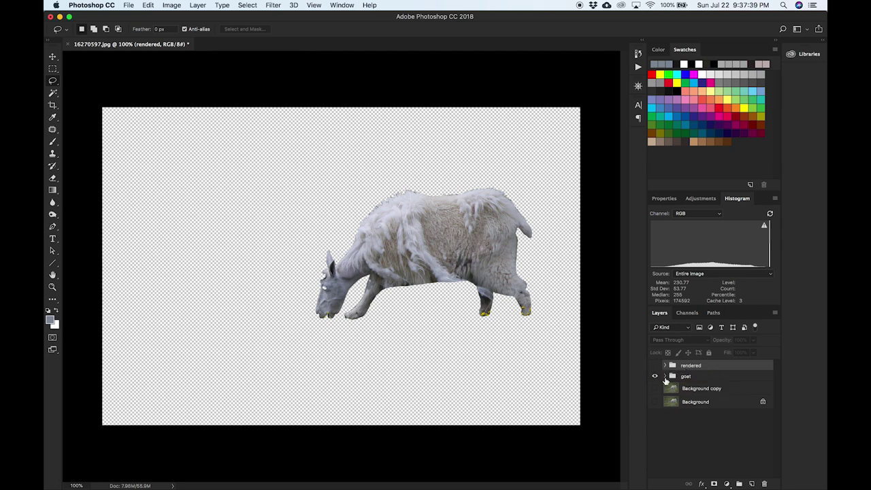
{"action": "left_click", "coordinate": [665, 377]}
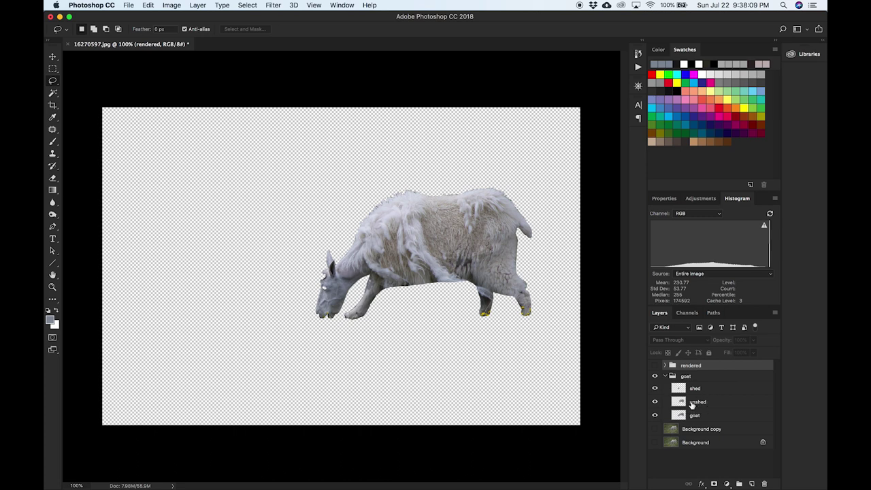
Step: Select the pixels of the unshed layer and read its uncached pixel count in the histogram
{"action": "left_click", "coordinate": [699, 403]}
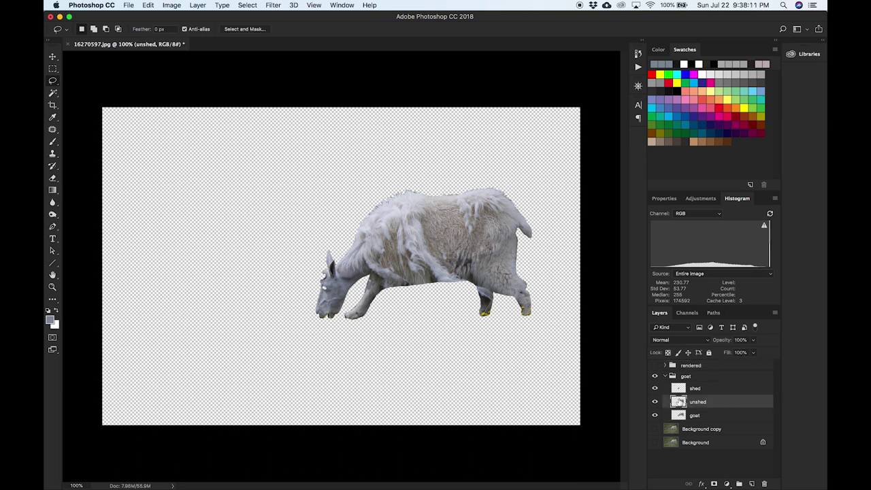
{"action": "right_click", "coordinate": [679, 402]}
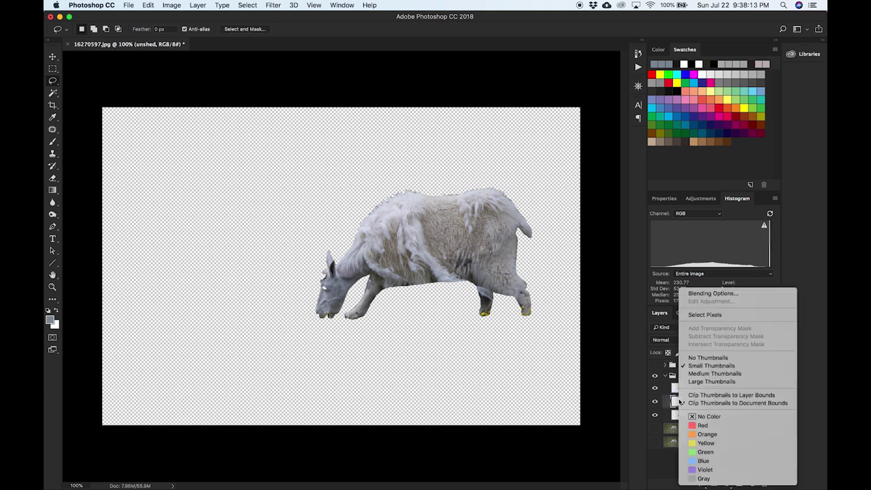
{"action": "left_click", "coordinate": [704, 315]}
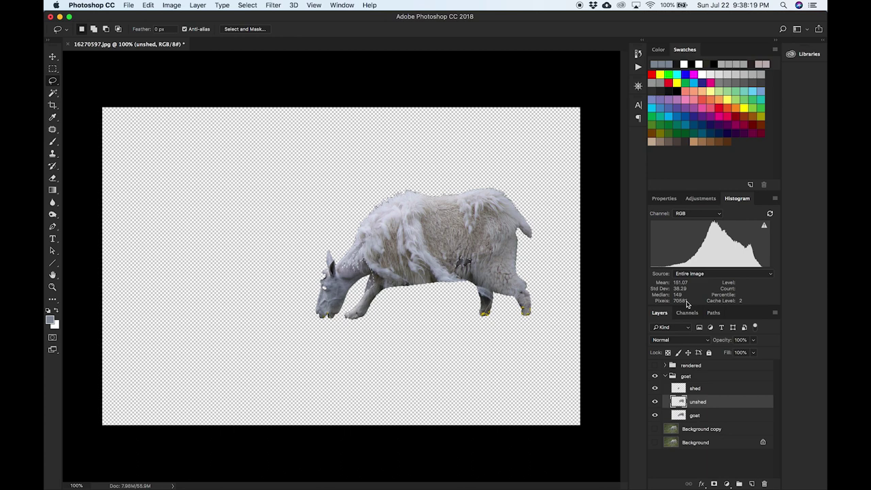
{"action": "left_click", "coordinate": [765, 228]}
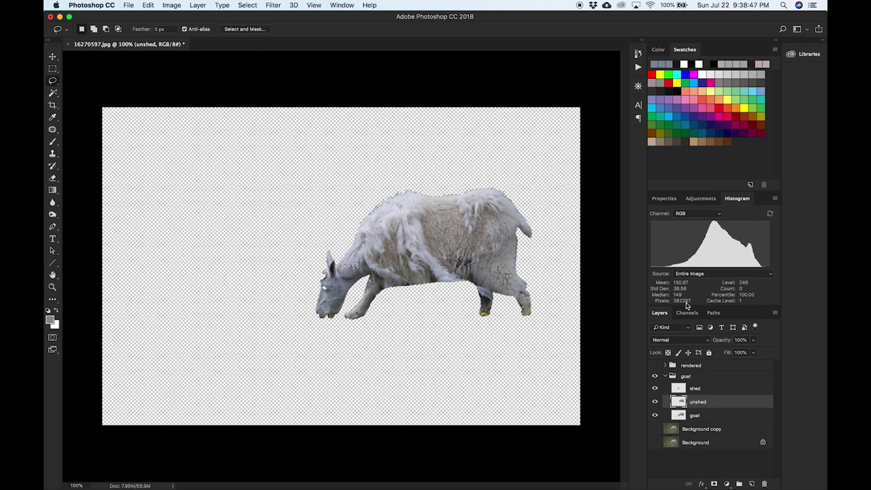
Step: Select the pixels of the shed layer, read its pixel count in the histogram, and collapse the goat group
{"action": "right_click", "coordinate": [678, 390]}
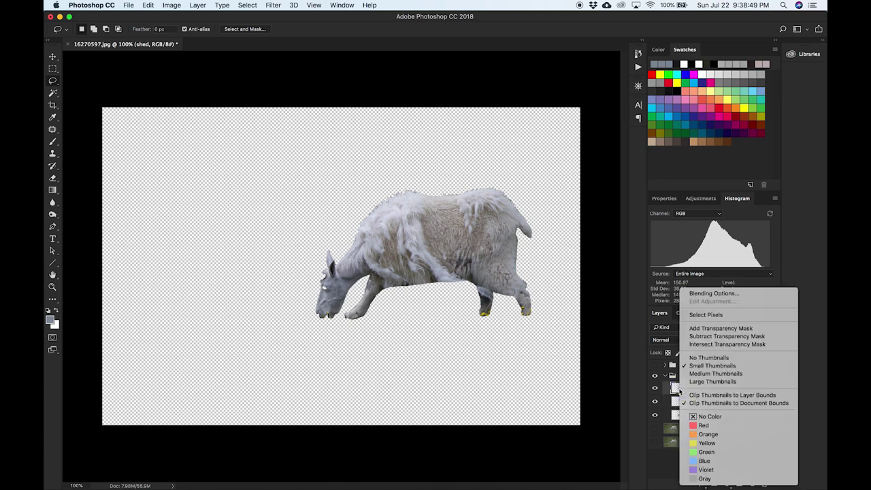
{"action": "left_click", "coordinate": [708, 316]}
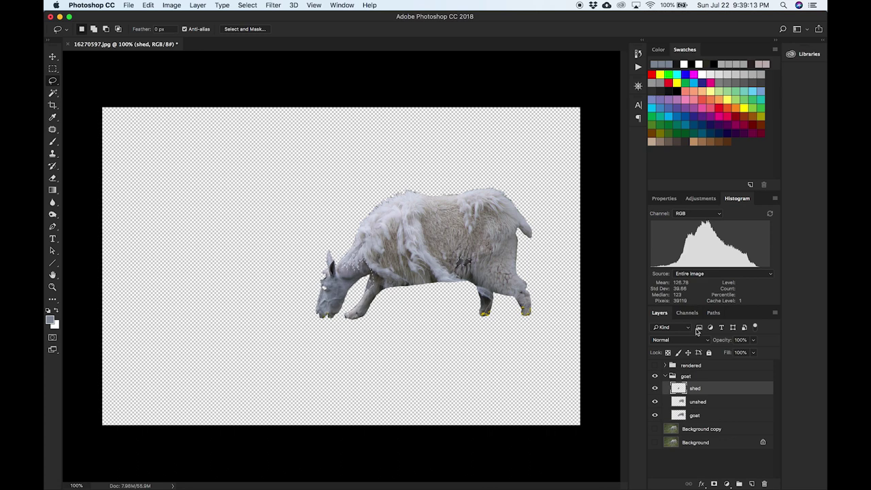
{"action": "left_click", "coordinate": [664, 376]}
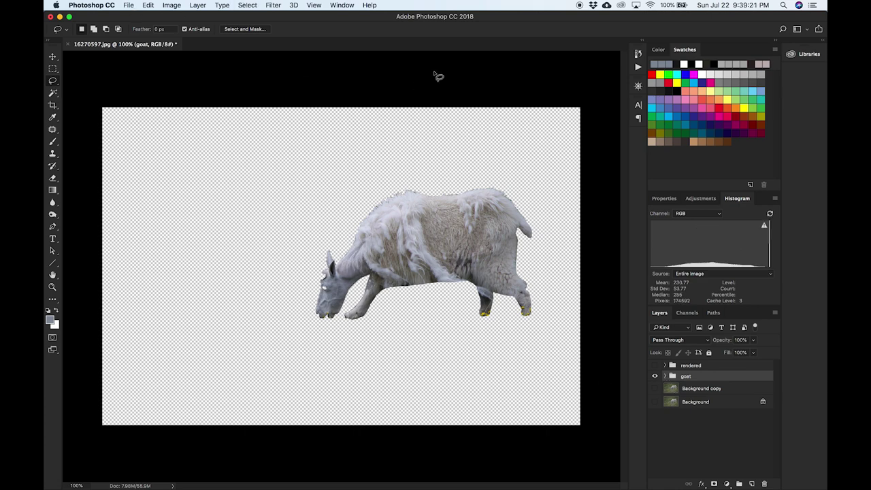
Step: Save the layered document as 16270597.psd in Photoshop format in the Dropbox folder with Maximize Compatibility on
{"action": "left_click", "coordinate": [128, 5]}
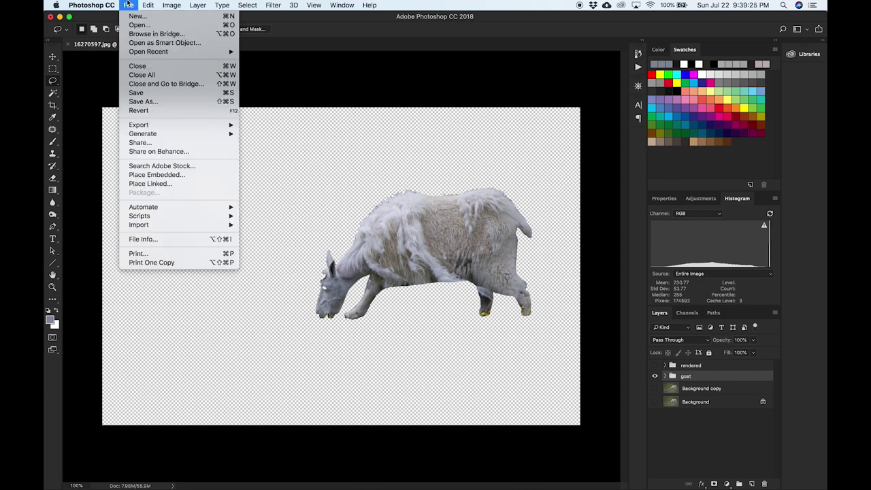
{"action": "left_click", "coordinate": [154, 103]}
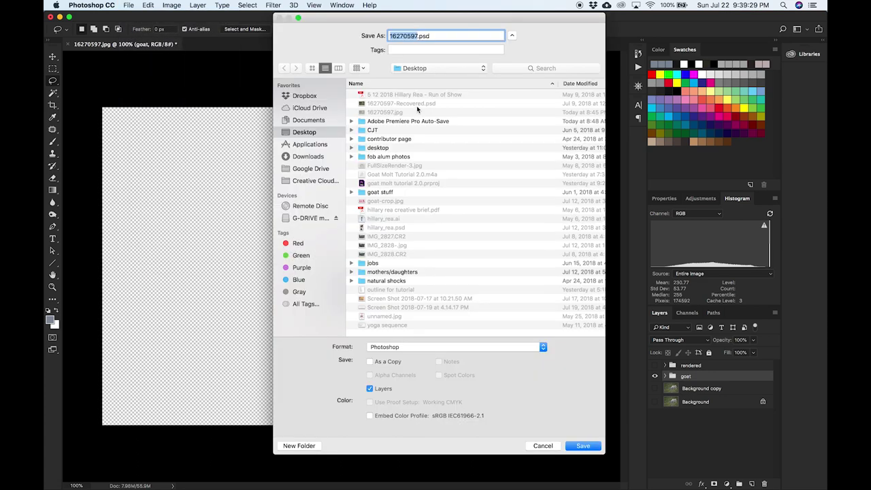
{"action": "left_click", "coordinate": [422, 71]}
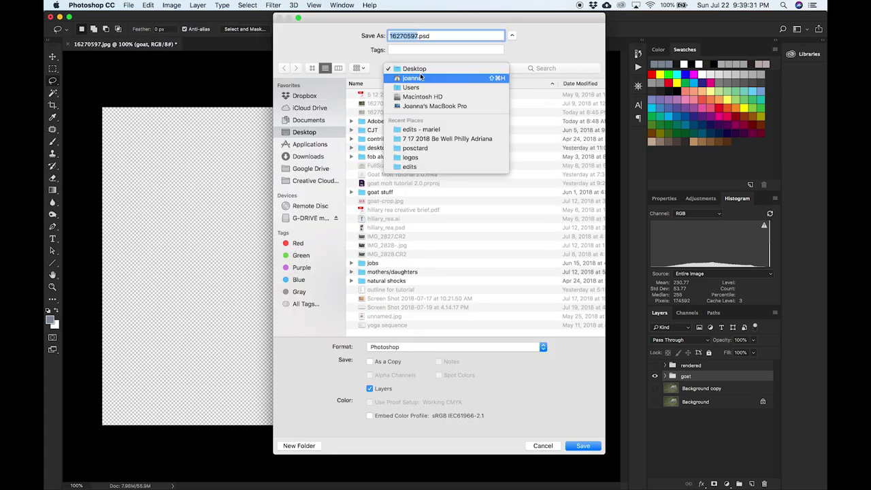
{"action": "left_click", "coordinate": [303, 94]}
{"action": "left_click", "coordinate": [303, 95]}
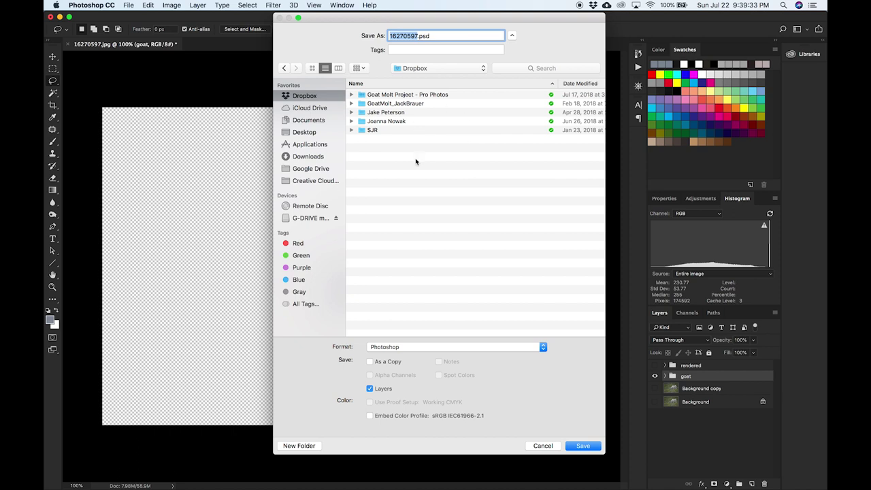
{"action": "left_click", "coordinate": [351, 121]}
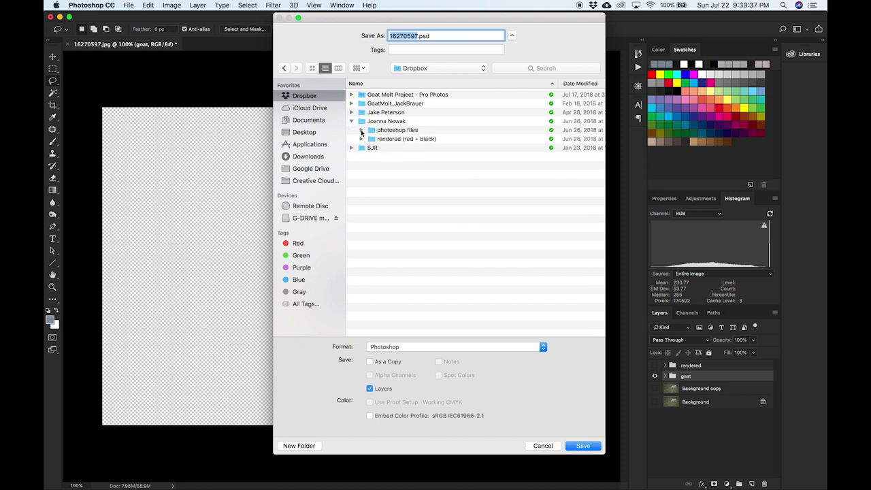
{"action": "left_click", "coordinate": [361, 131]}
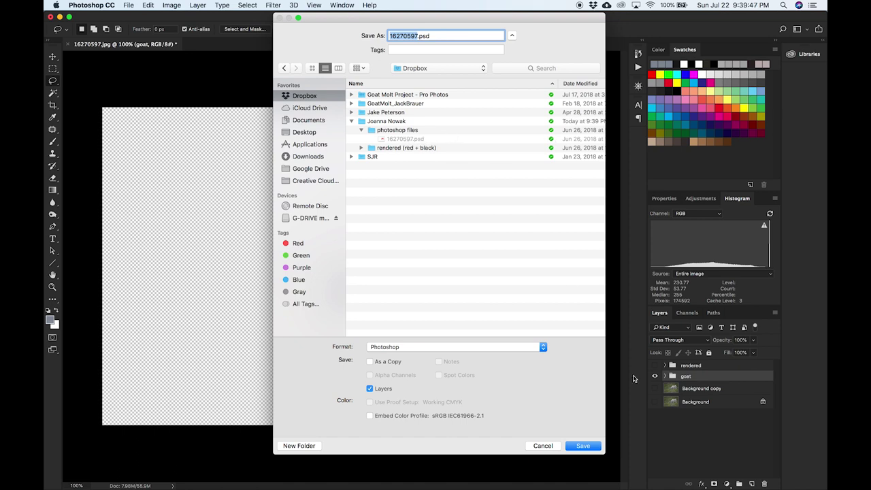
{"action": "left_click", "coordinate": [583, 447]}
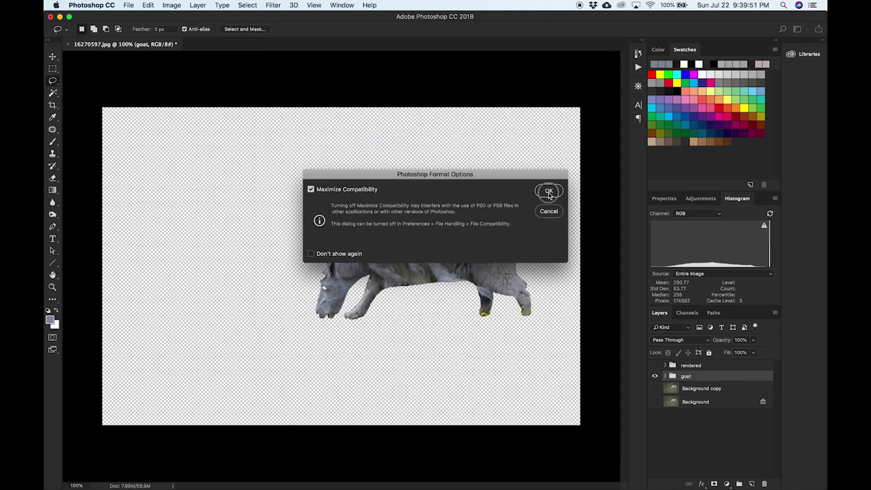
{"action": "left_click", "coordinate": [549, 193]}
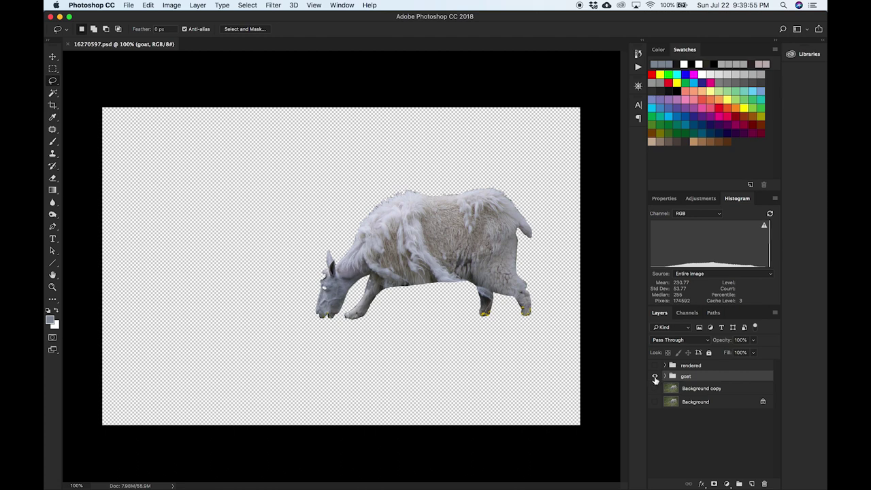
Step: Show only the rendered group and set up a JPEG copy named 16270597.jpg in the rendered (red + black) folder
{"action": "left_click", "coordinate": [654, 378]}
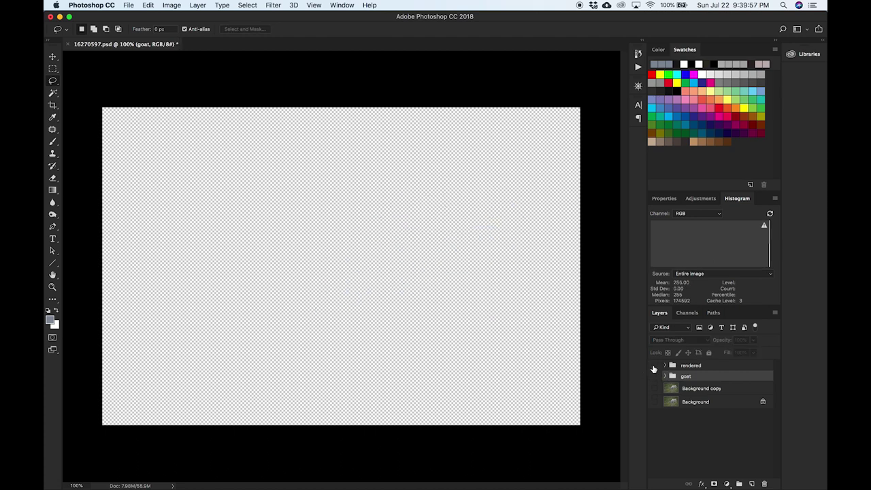
{"action": "left_click", "coordinate": [655, 366]}
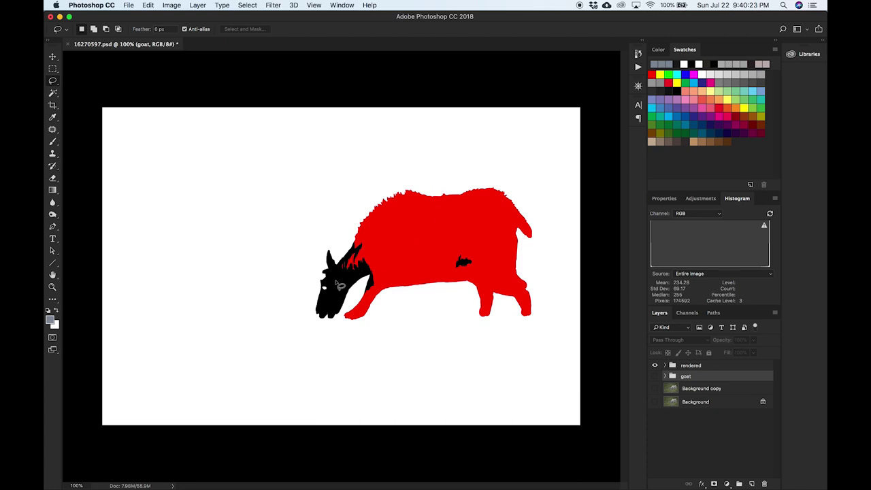
{"action": "left_click", "coordinate": [127, 5]}
{"action": "left_click", "coordinate": [153, 101]}
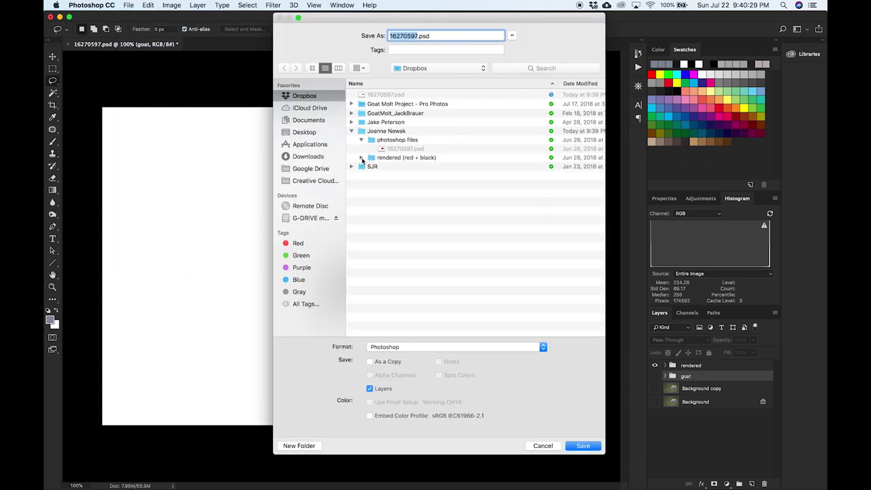
{"action": "left_click", "coordinate": [361, 158]}
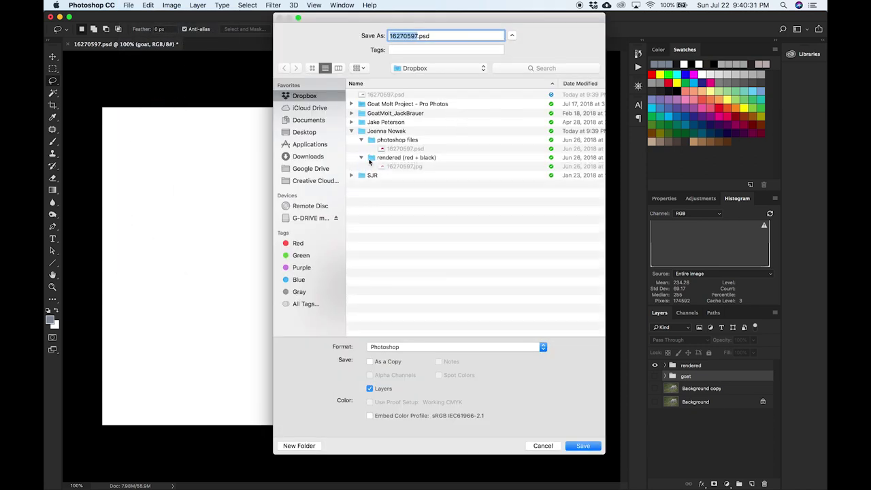
{"action": "left_click", "coordinate": [371, 159]}
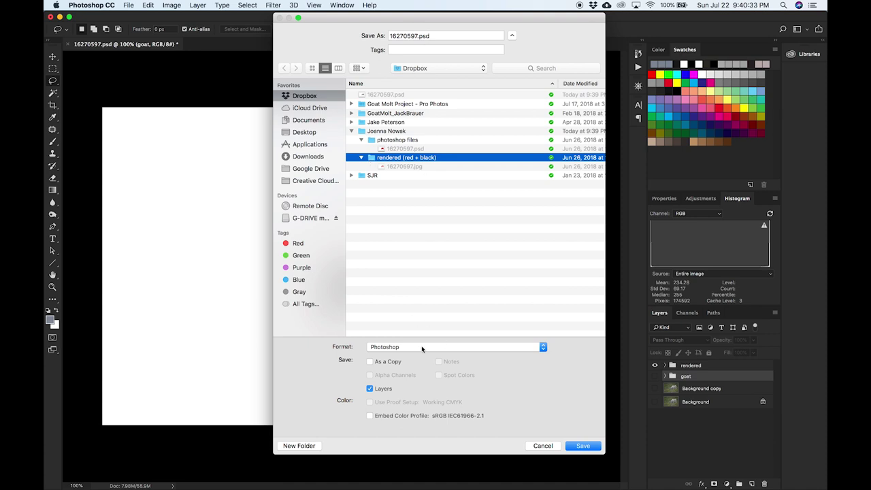
{"action": "left_click", "coordinate": [428, 352]}
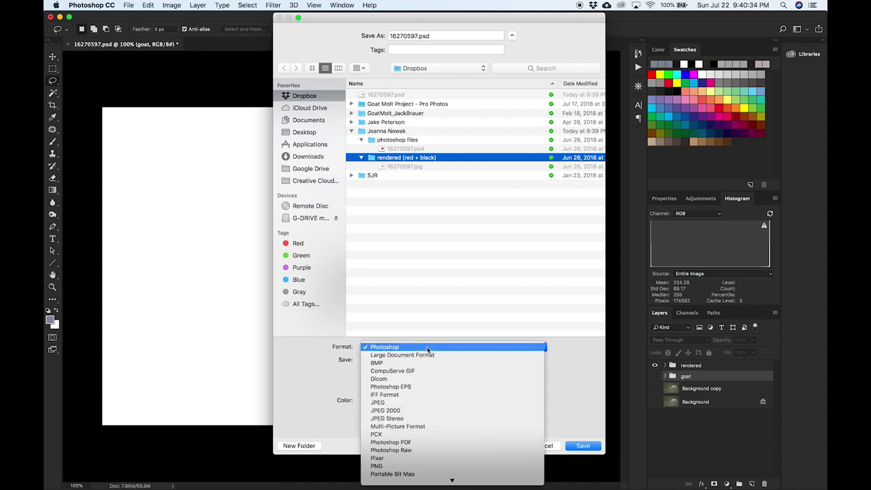
{"action": "left_click", "coordinate": [424, 403]}
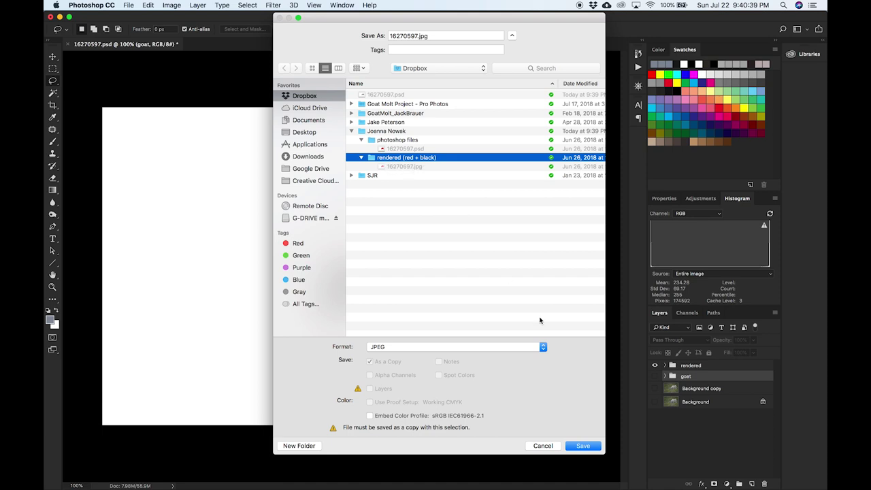
{"action": "left_click", "coordinate": [583, 446]}
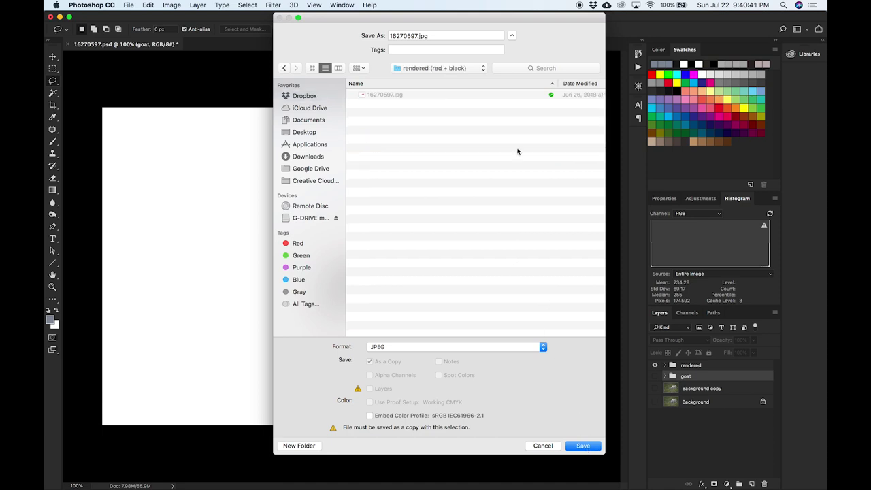
Step: Save the JPEG over the existing 16270597.jpg at Maximum quality 12 with Baseline Optimized format
{"action": "left_click", "coordinate": [581, 446]}
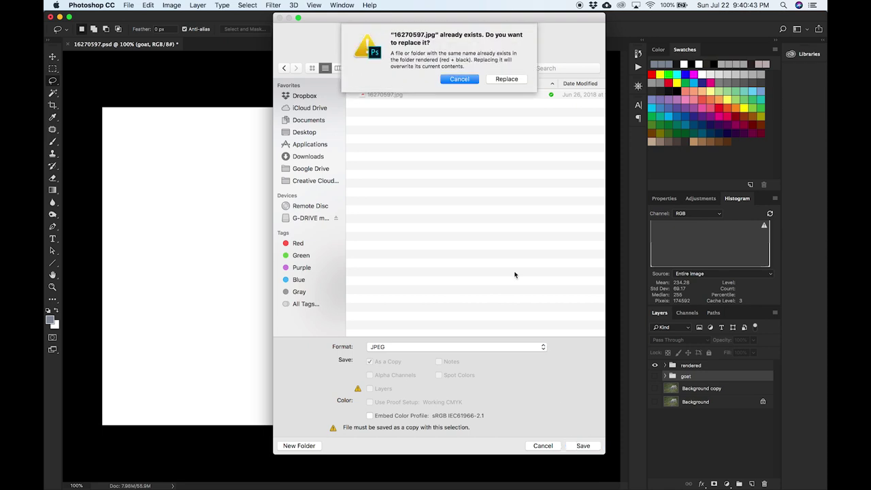
{"action": "left_click", "coordinate": [507, 79]}
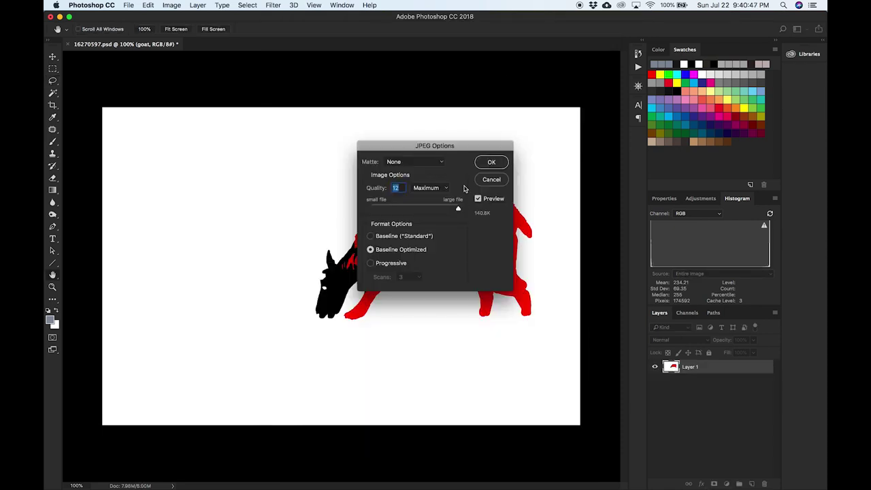
{"action": "left_click", "coordinate": [460, 209]}
{"action": "left_click", "coordinate": [496, 163]}
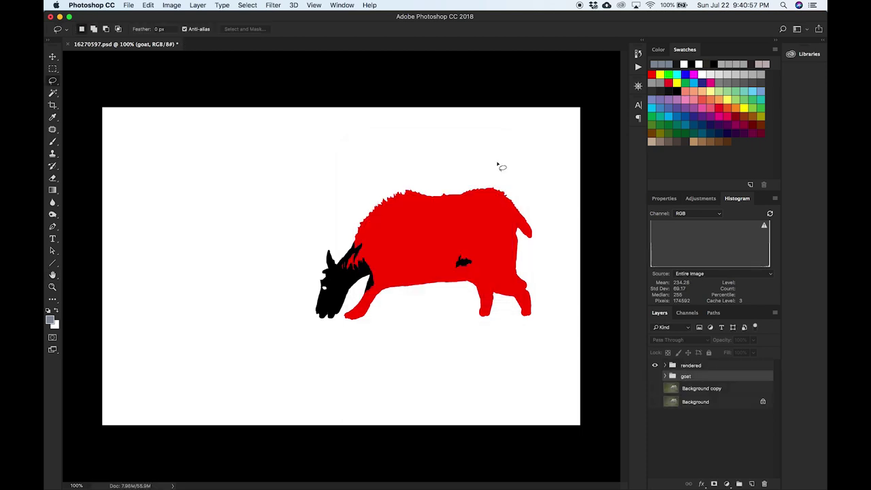